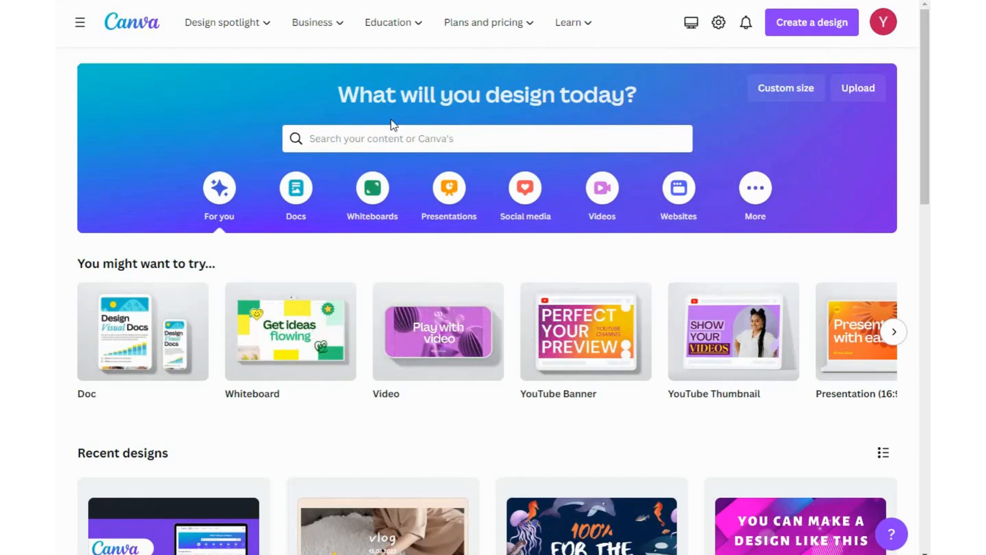
- Create a new video design
{"action": "left_click", "coordinate": [789, 22]}
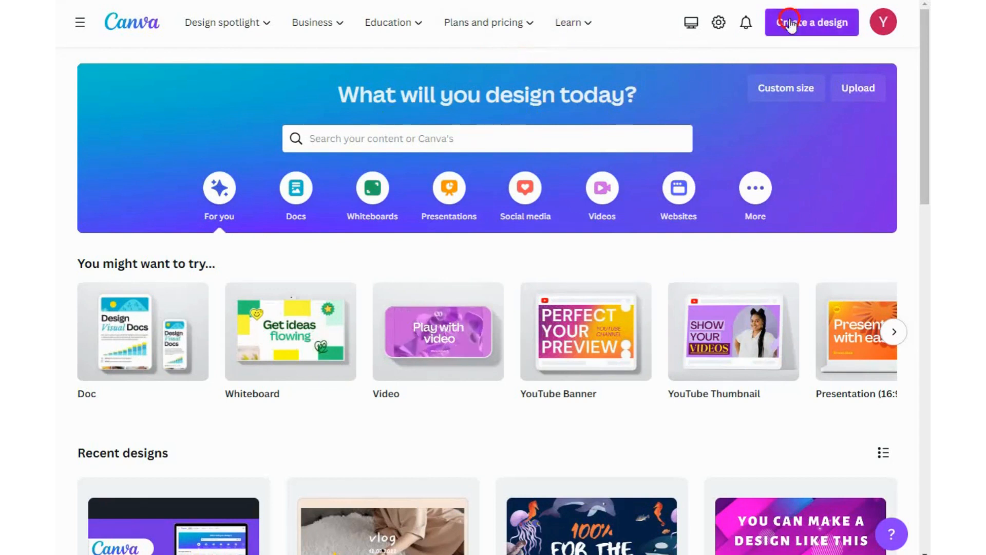
{"action": "left_click", "coordinate": [817, 25]}
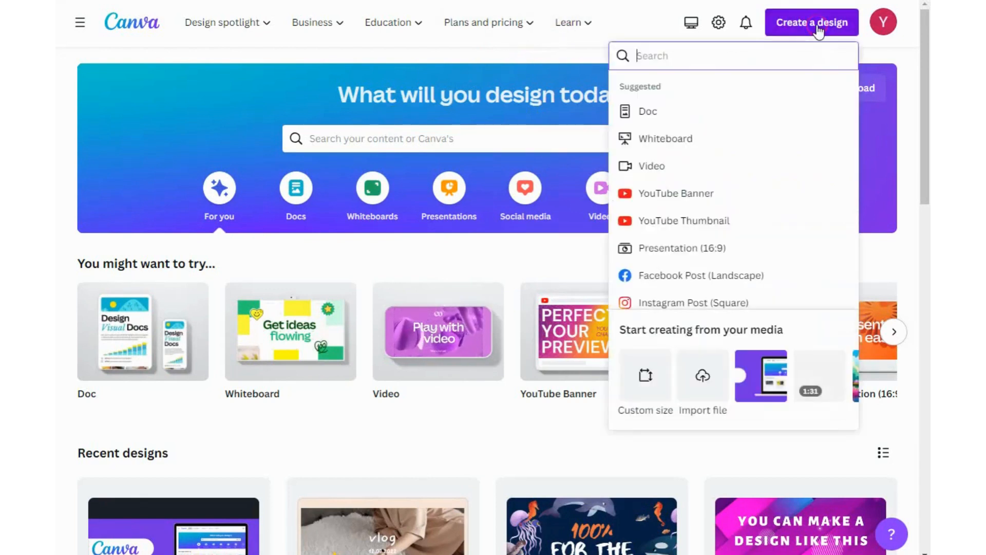
{"action": "left_click", "coordinate": [645, 169]}
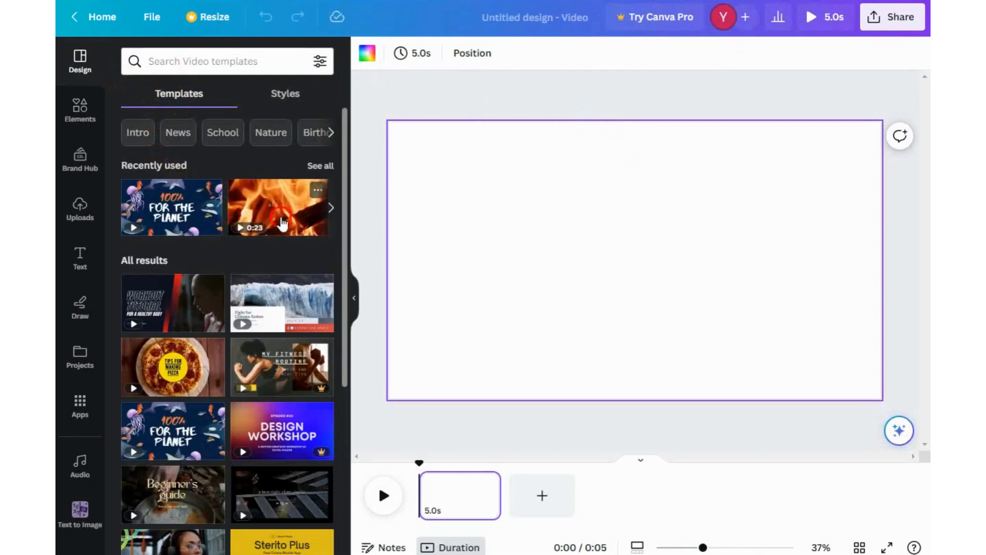
- Browse the video templates and apply the first page of the Autumn BBQ Invitation Video template
{"action": "scroll", "coordinate": [277, 256], "scroll_direction": "down", "scroll_amount": 5}
{"action": "scroll", "coordinate": [278, 265], "scroll_direction": "down", "scroll_amount": 7}
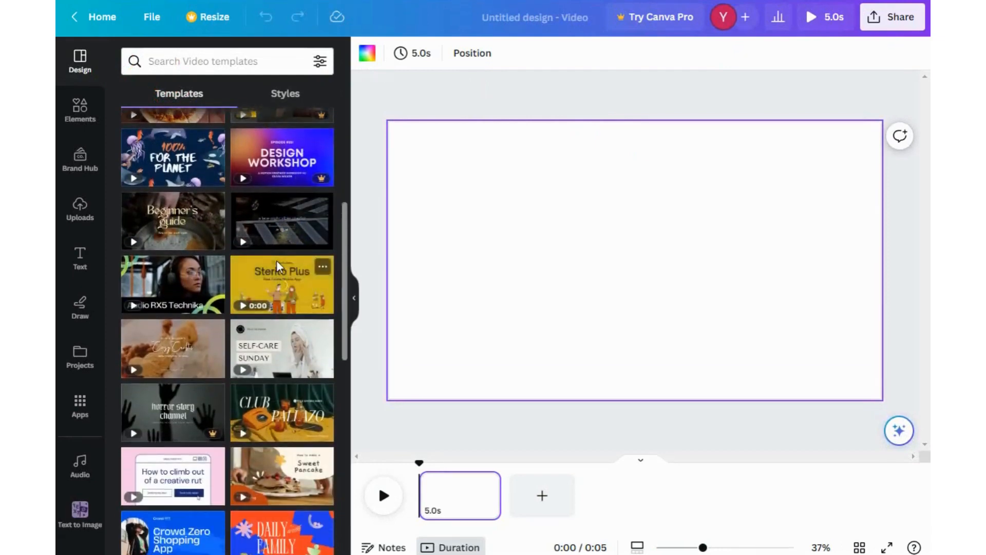
{"action": "scroll", "coordinate": [276, 260], "scroll_direction": "down", "scroll_amount": 4}
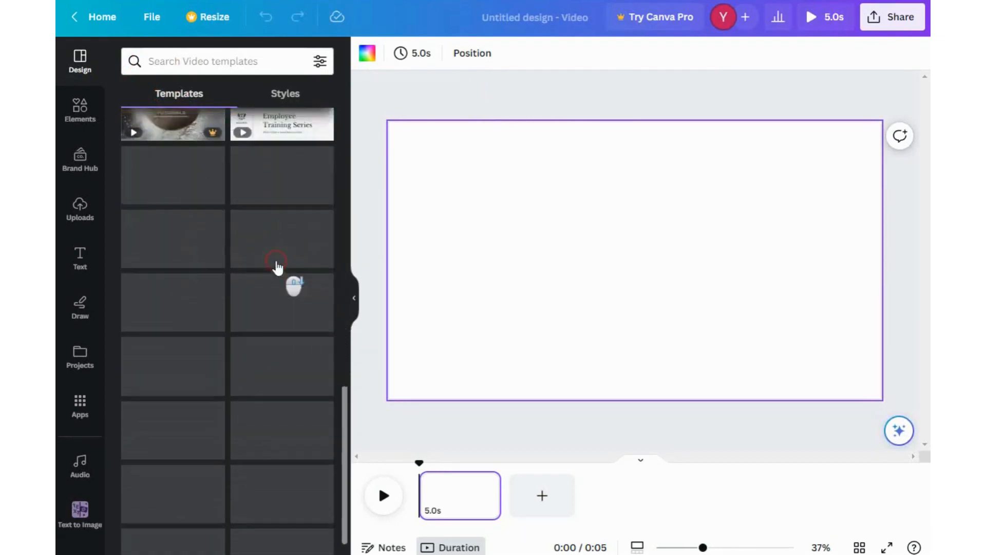
{"action": "scroll", "coordinate": [209, 348], "scroll_direction": "up", "scroll_amount": 10}
{"action": "scroll", "coordinate": [227, 342], "scroll_direction": "up", "scroll_amount": 5}
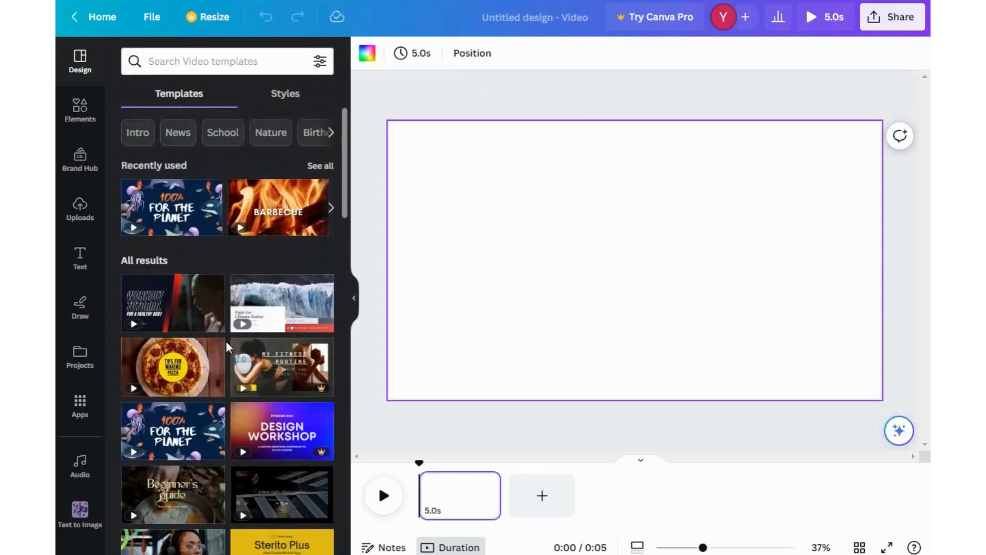
{"action": "left_click", "coordinate": [282, 205]}
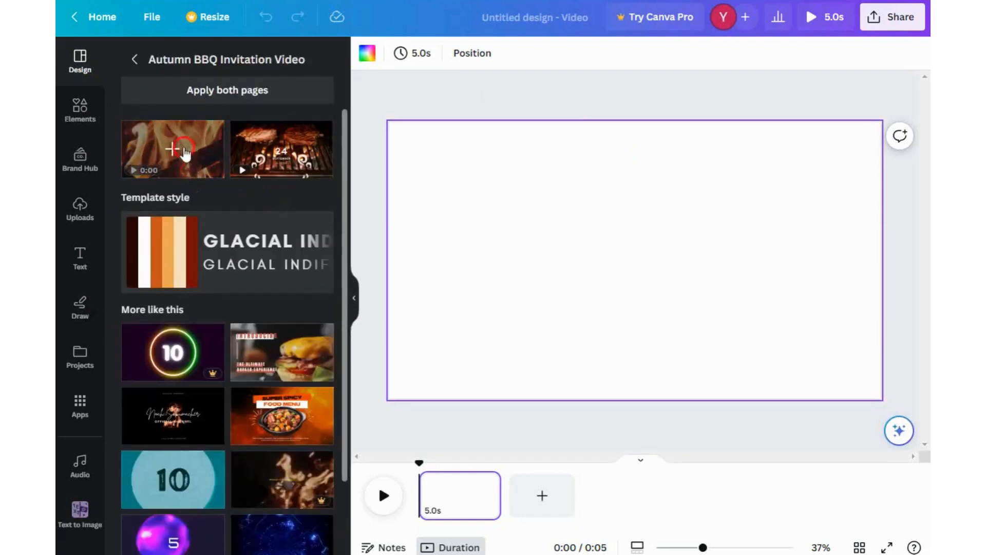
{"action": "left_click", "coordinate": [176, 149]}
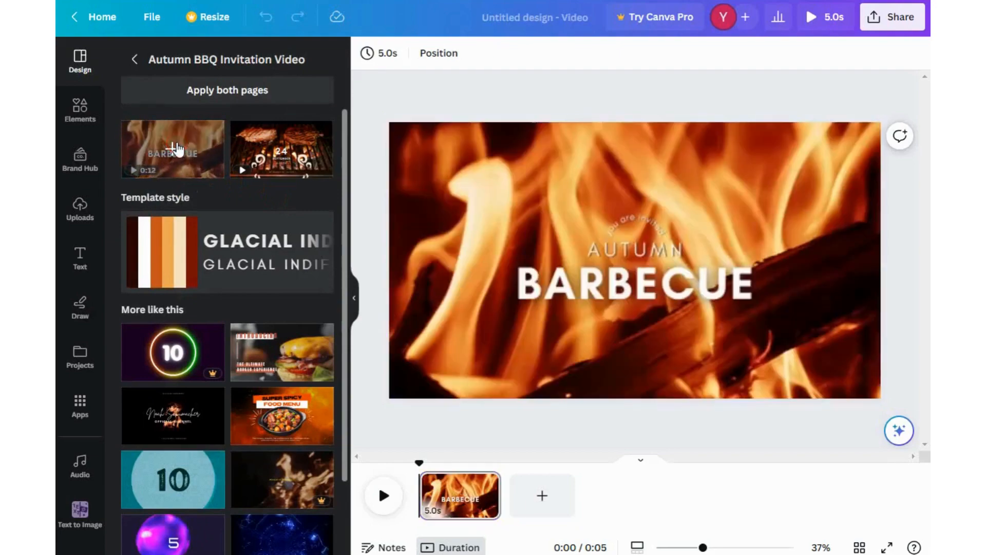
- Select the background video and adjust its clip length on the timeline
{"action": "left_click", "coordinate": [421, 189]}
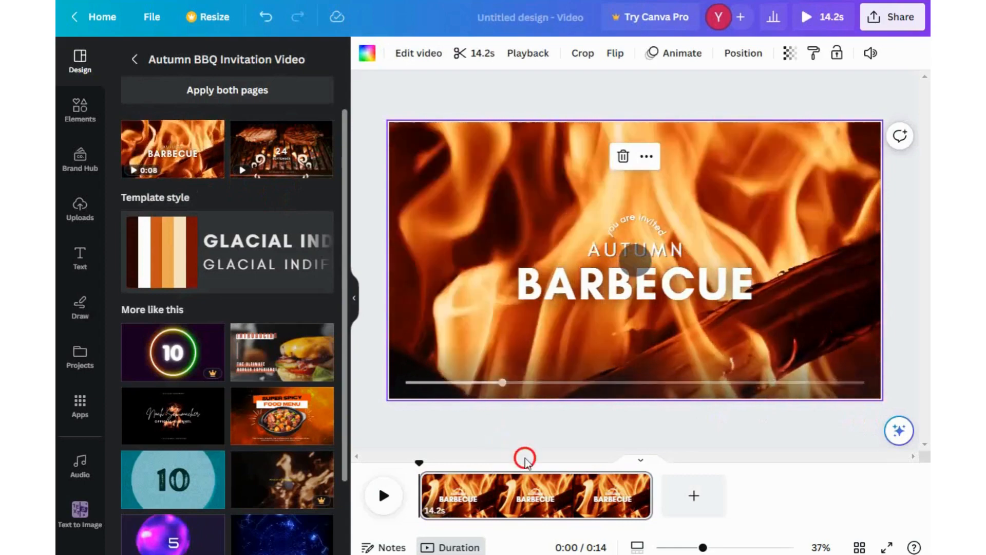
{"action": "left_click_drag", "start_coordinate": [650, 495], "coordinate": [488, 489]}
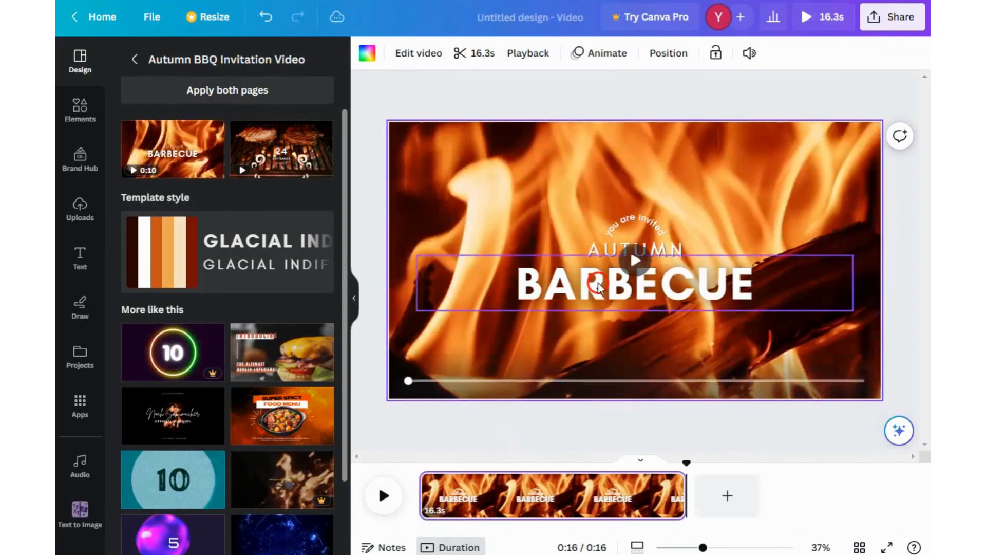
- Delete the BARBECUE, AUTUMN and 'you are invited' text elements from the template
{"action": "left_click", "coordinate": [599, 288]}
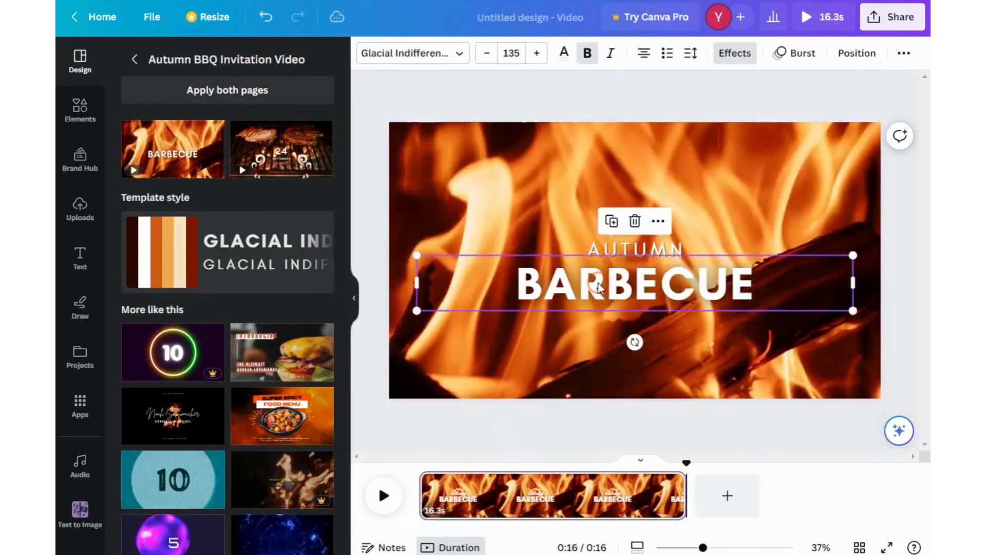
{"action": "left_click", "coordinate": [635, 222]}
{"action": "left_click", "coordinate": [637, 251]}
{"action": "left_click", "coordinate": [634, 203]}
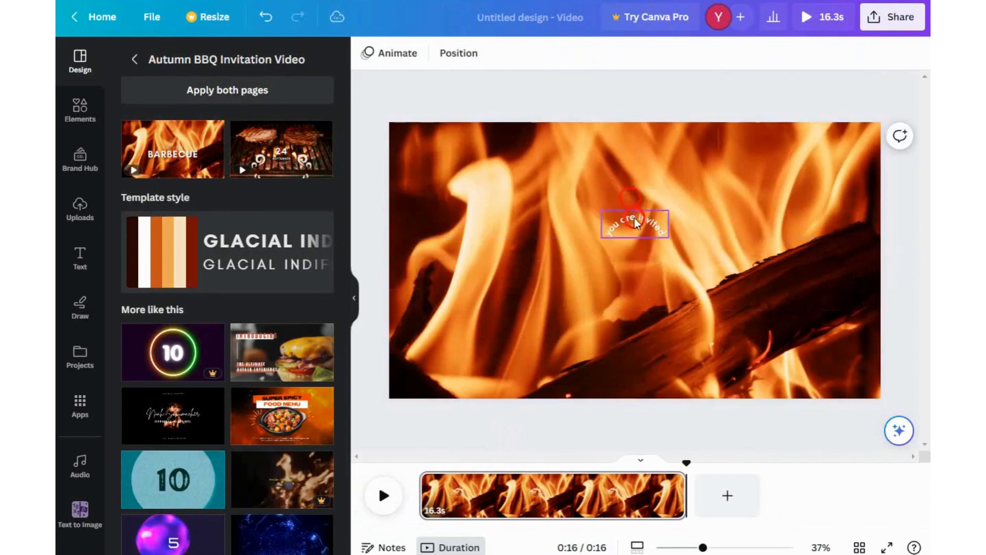
{"action": "left_click", "coordinate": [635, 216]}
{"action": "left_click", "coordinate": [635, 176]}
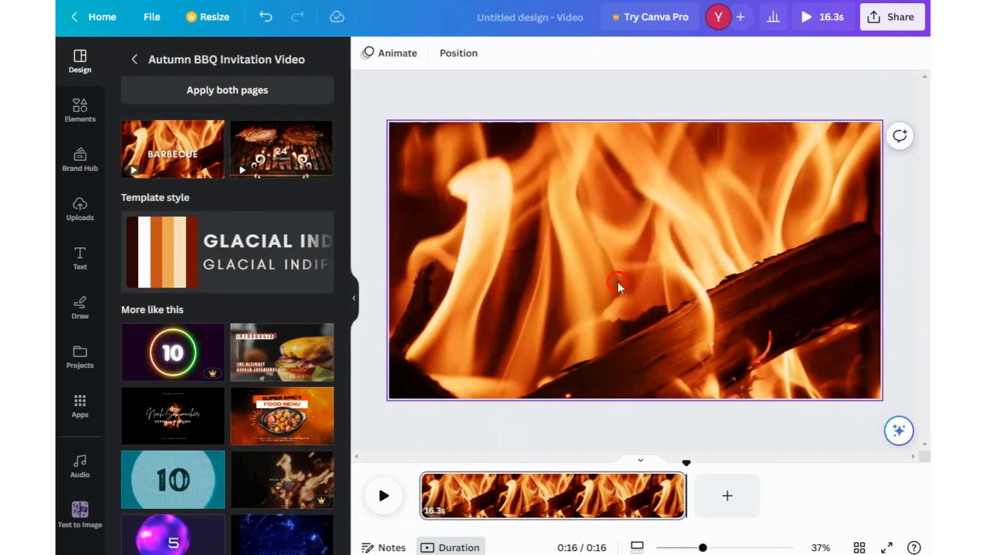
- Add a heading text box to the video and select it
{"action": "left_click", "coordinate": [72, 220]}
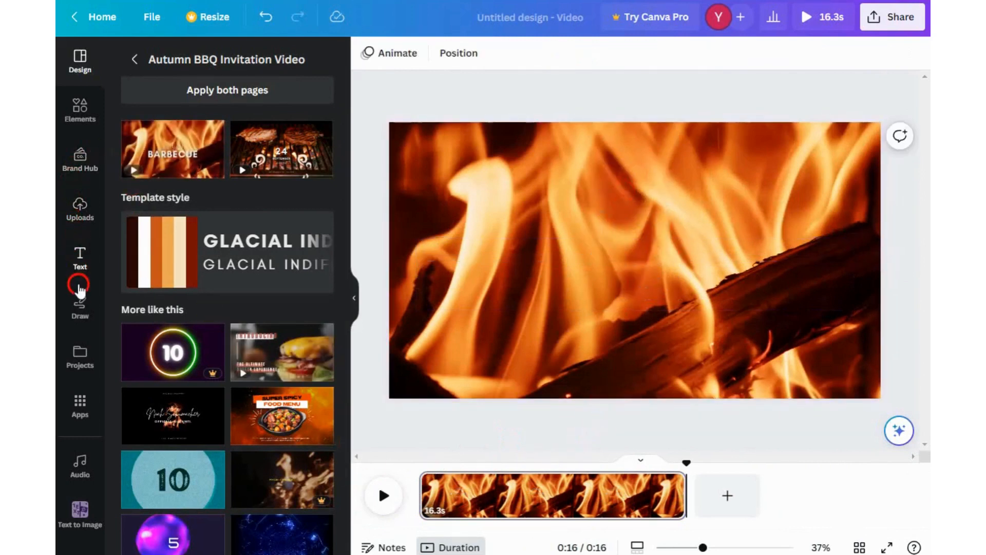
{"action": "left_click", "coordinate": [80, 260]}
{"action": "left_click", "coordinate": [196, 228]}
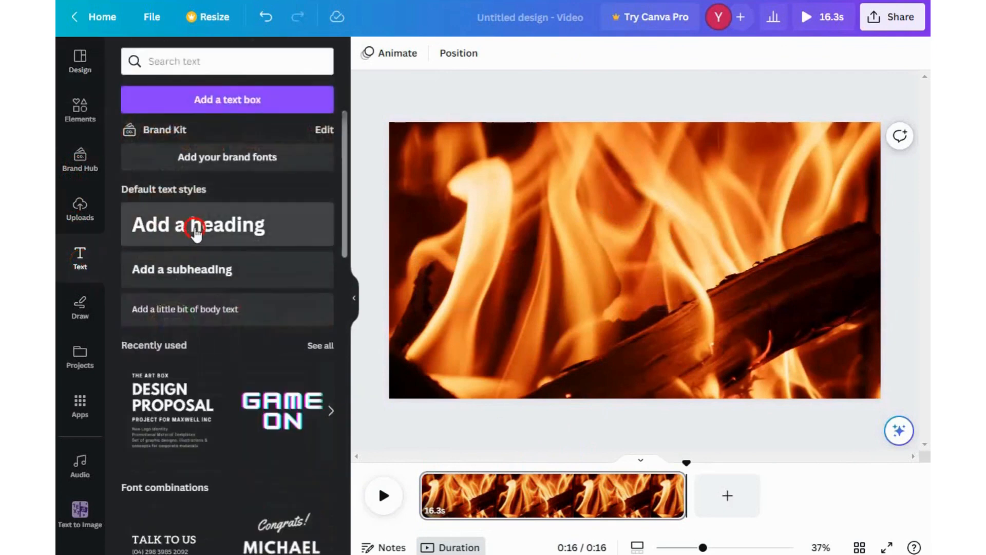
{"action": "left_click", "coordinate": [623, 257]}
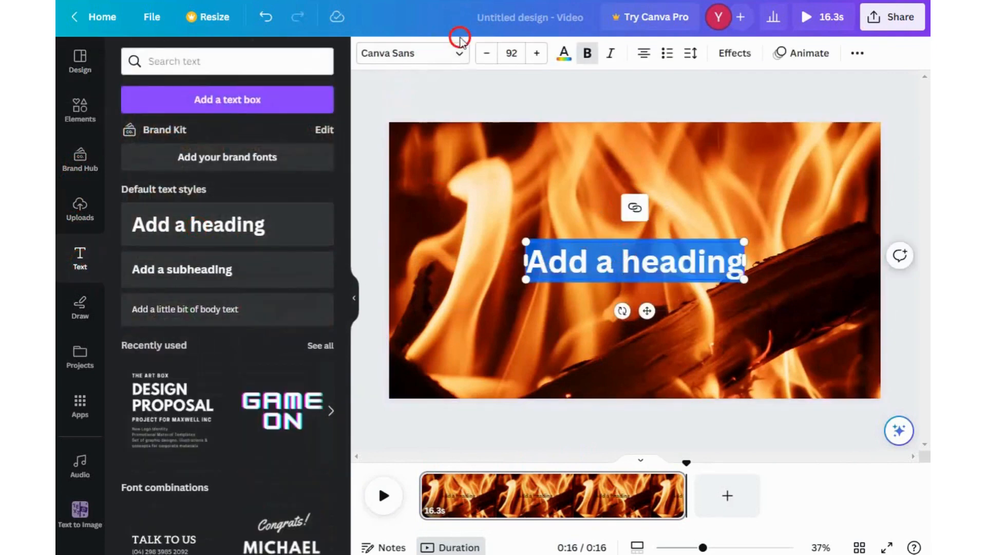
- Set the heading to bold Canva Sans and enlarge it to font size 114
{"action": "left_click", "coordinate": [461, 56]}
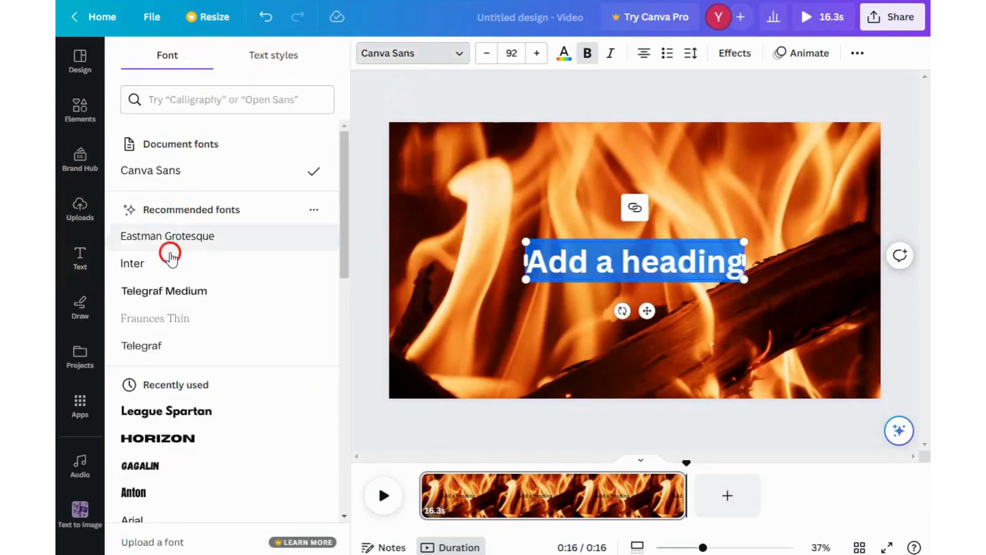
{"action": "left_click", "coordinate": [173, 414]}
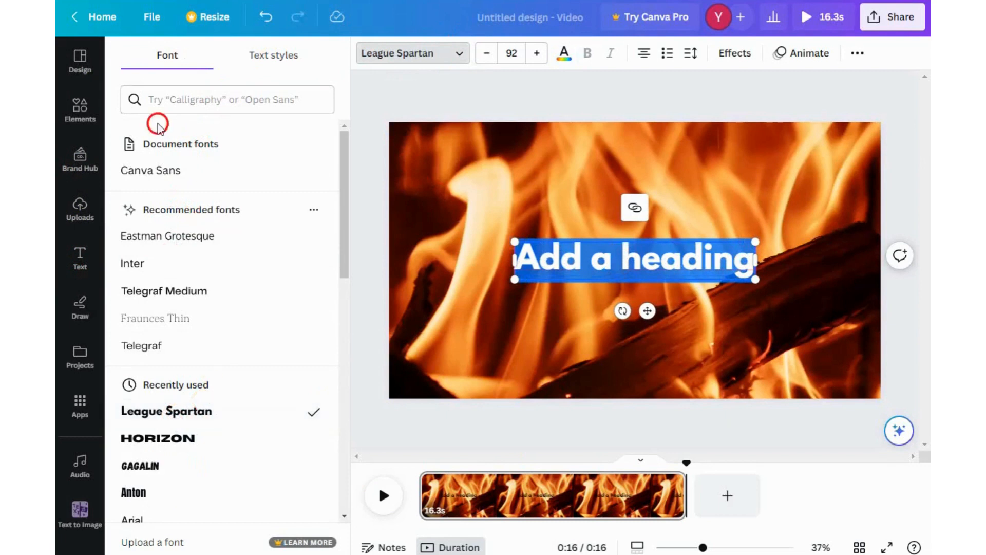
{"action": "left_click", "coordinate": [160, 171]}
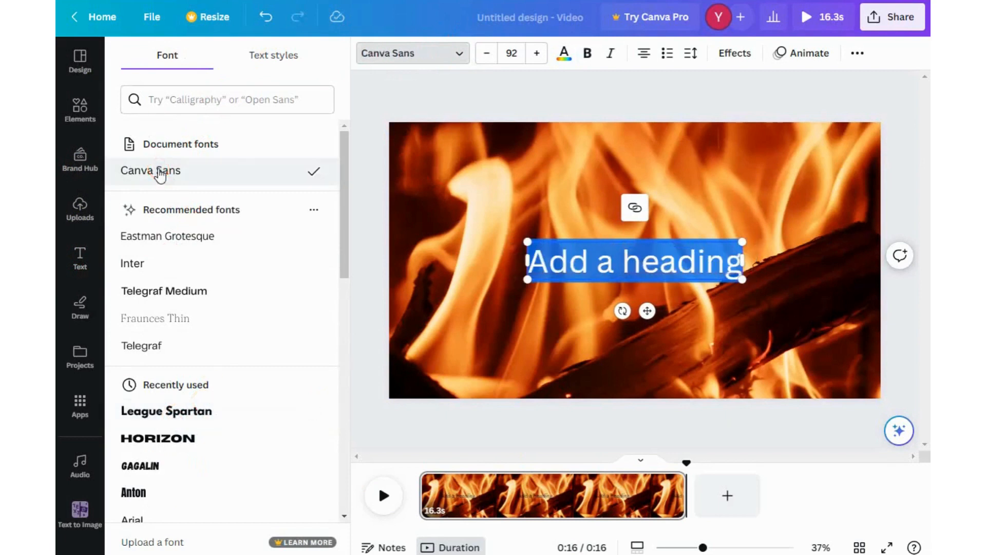
{"action": "left_click", "coordinate": [590, 60]}
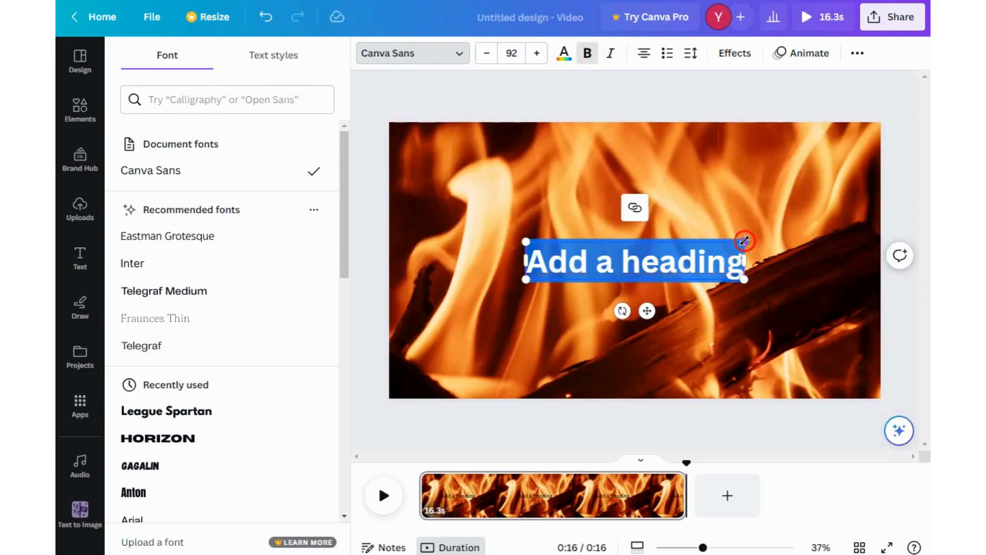
{"action": "left_click_drag", "start_coordinate": [744, 241], "coordinate": [794, 213]}
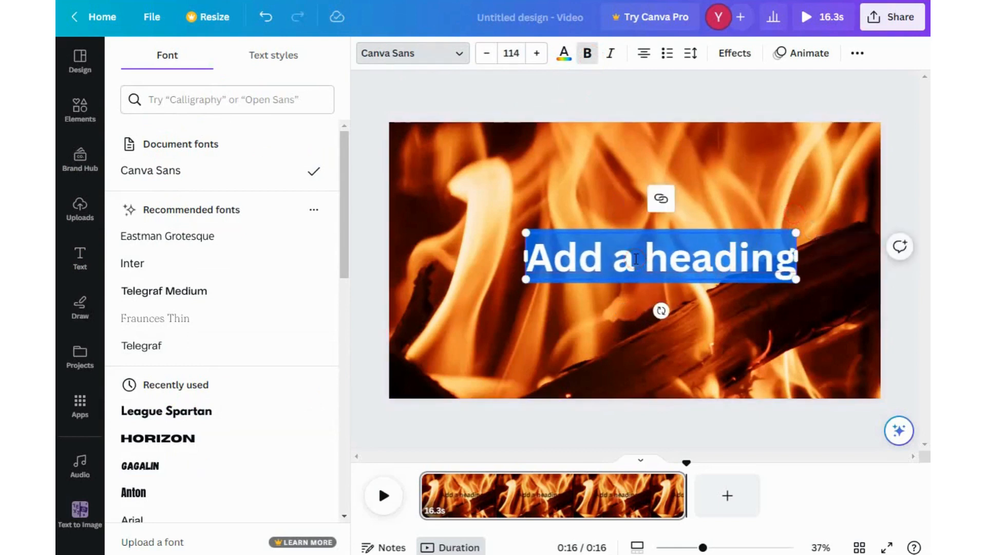
- Replace the heading text with WELLCOME TO CYOUR CHANNEL
{"action": "type", "text": "WE"}
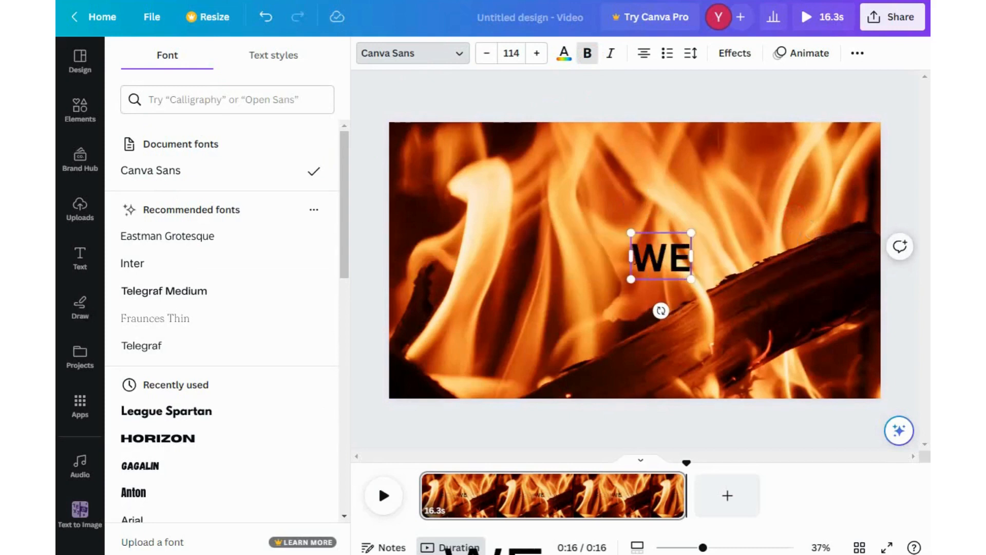
{"action": "type", "text": "LLCOM"}
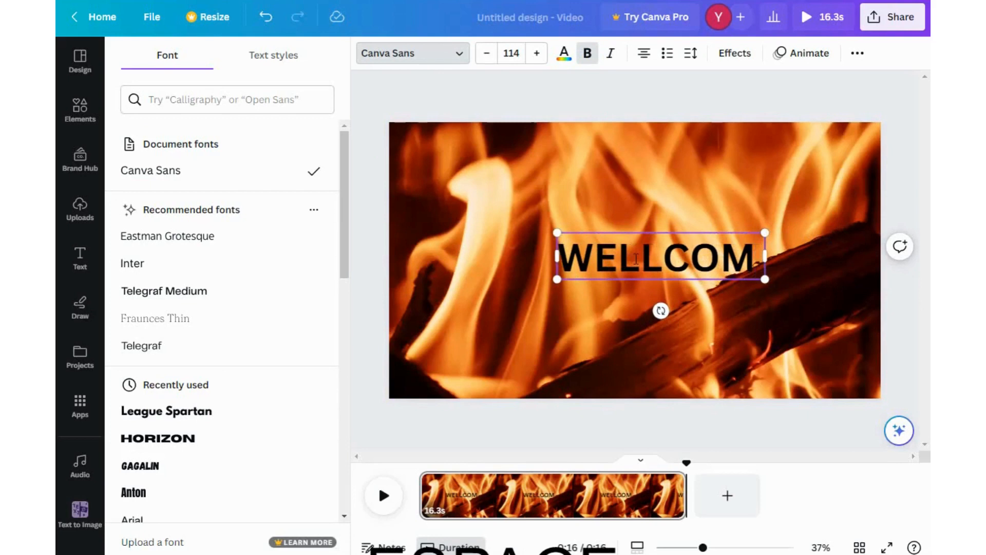
{"action": "type", "text": " TO"}
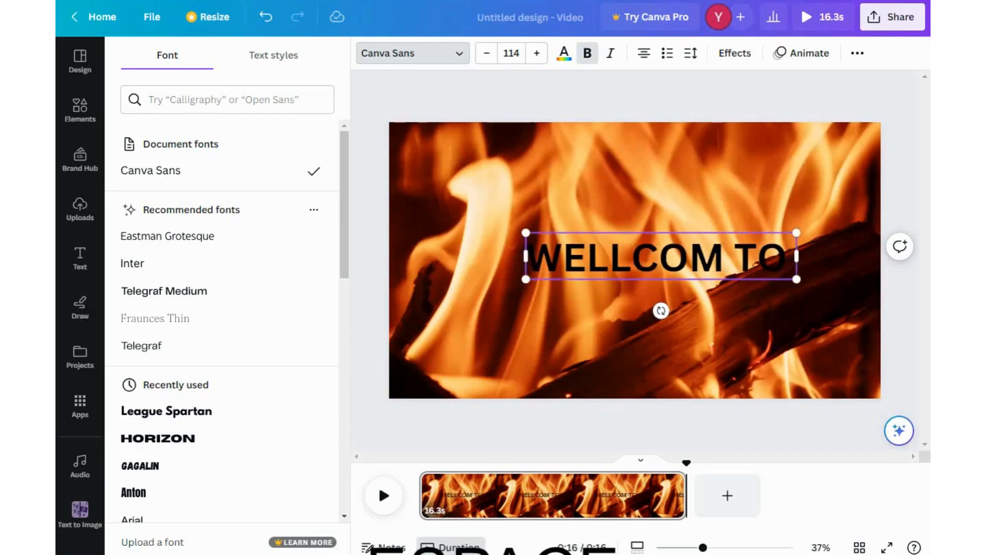
{"action": "type", "text": " CAN"}
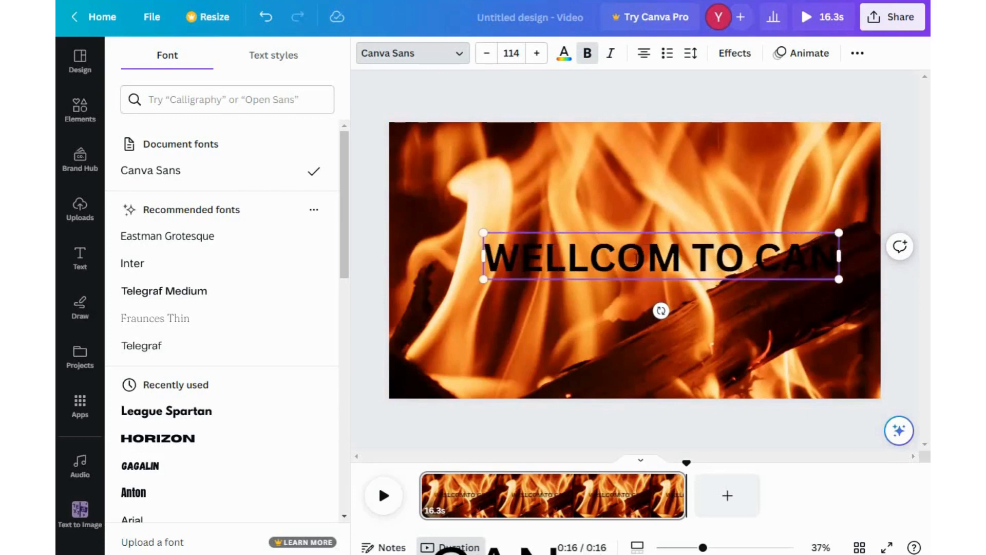
{"action": "key", "text": "BackSpace"}
{"action": "key", "text": "BackSpace"}
{"action": "type", "text": "Y"}
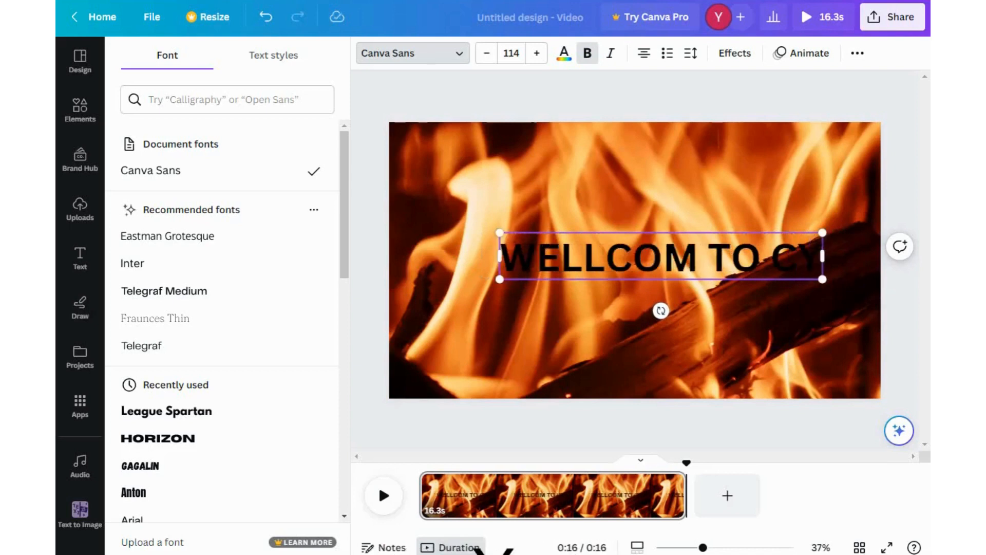
{"action": "type", "text": "OUR C"}
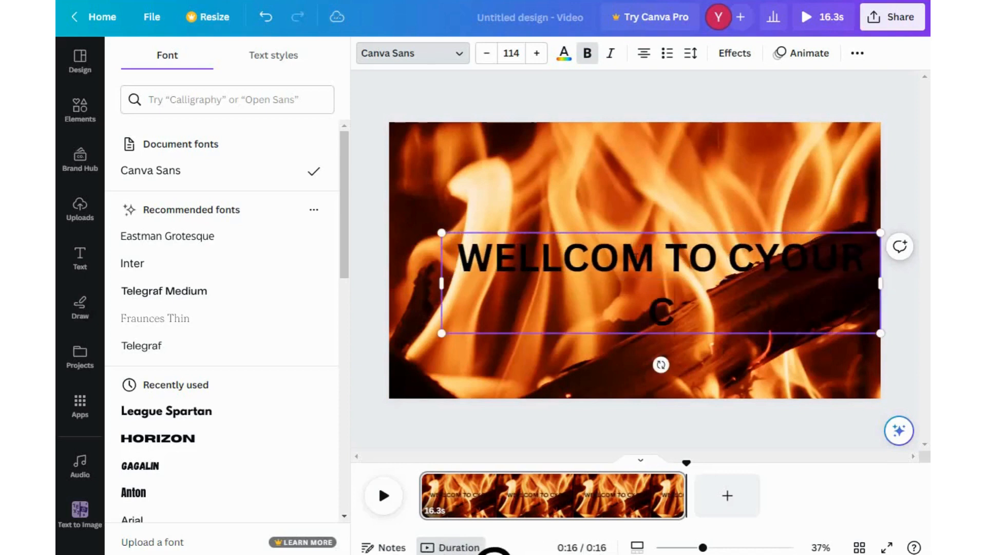
{"action": "type", "text": "HANNEL"}
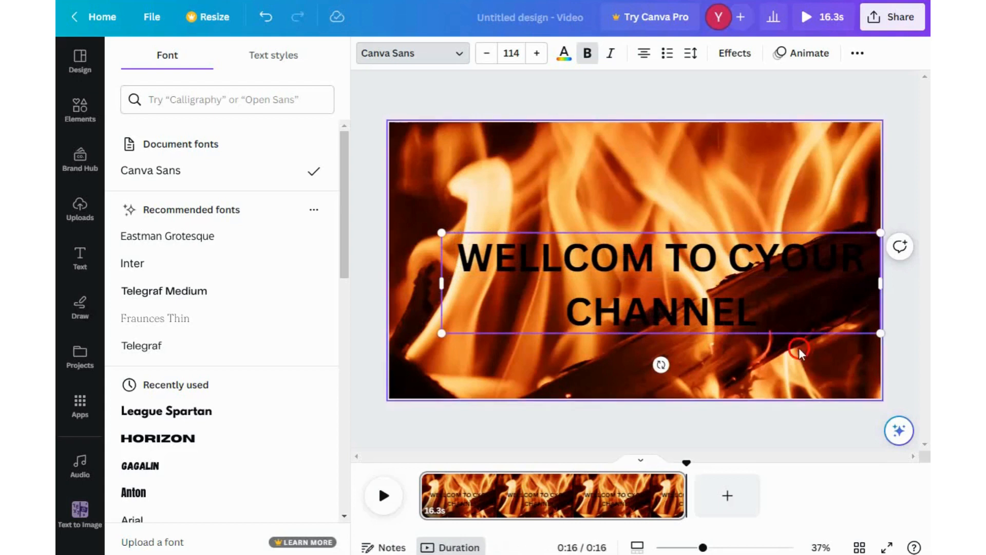
{"action": "left_click", "coordinate": [656, 254]}
{"action": "type", "text": "E"}
{"action": "left_click", "coordinate": [715, 426]}
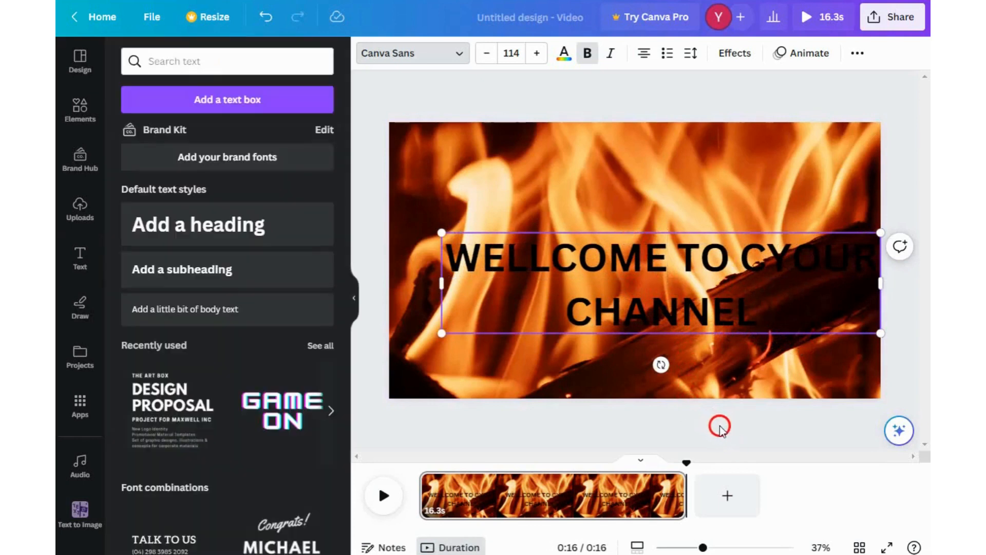
- Change the heading text colour to white
{"action": "left_click", "coordinate": [681, 295]}
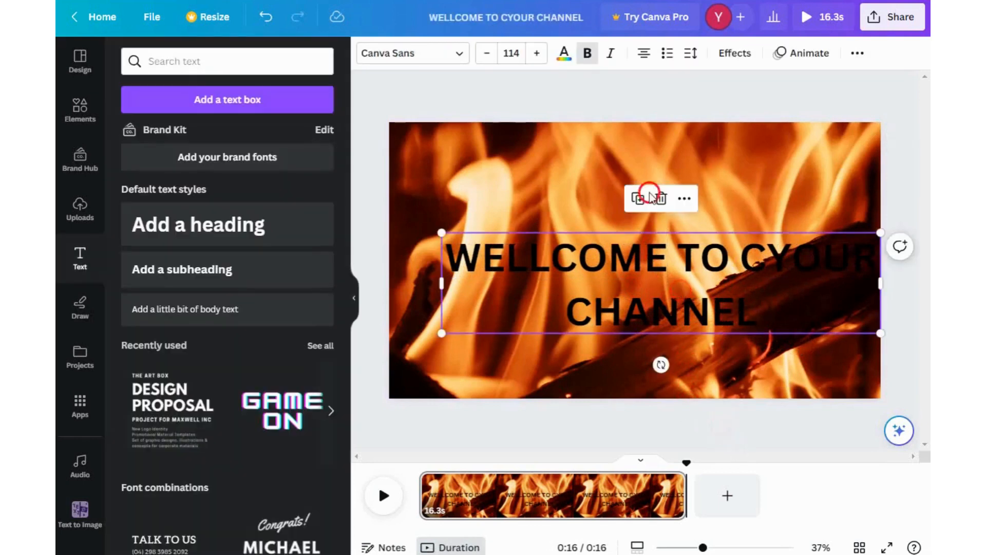
{"action": "left_click", "coordinate": [563, 54]}
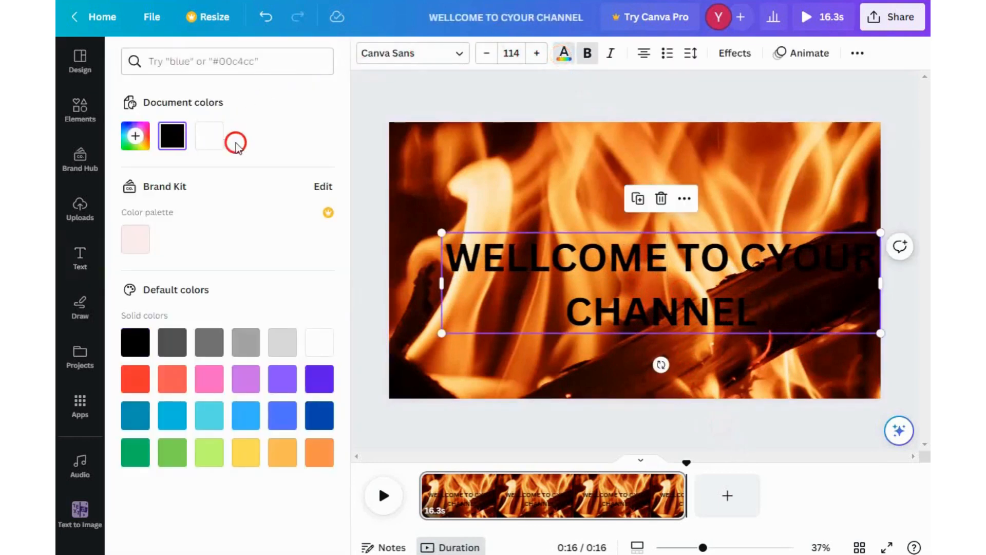
{"action": "left_click", "coordinate": [216, 142]}
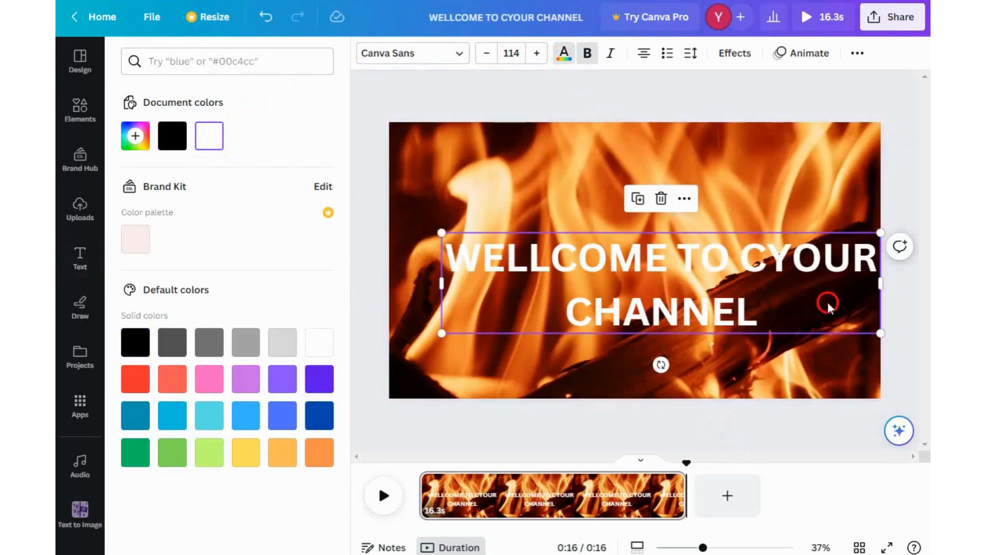
- Scale the heading down to font size 101 and move it slightly upward
{"action": "left_click_drag", "start_coordinate": [882, 330], "coordinate": [839, 325]}
{"action": "mouse_move", "coordinate": [645, 286]}
{"action": "left_mouse_down"}
{"action": "mouse_move", "coordinate": [662, 275]}
{"action": "mouse_move", "coordinate": [644, 269]}
{"action": "left_mouse_up"}
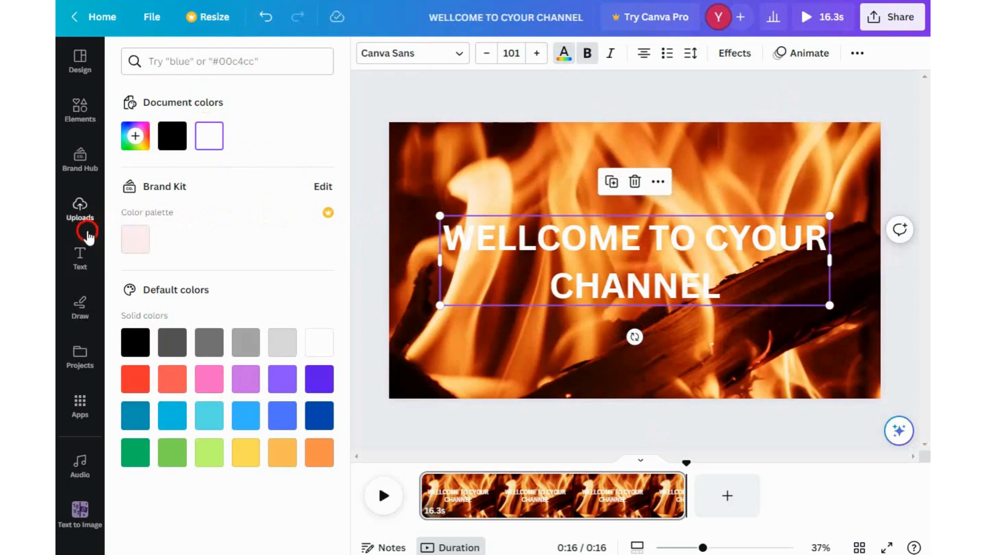
- Apply the Skate text animation to the heading after trying several other animations
{"action": "left_click", "coordinate": [729, 54]}
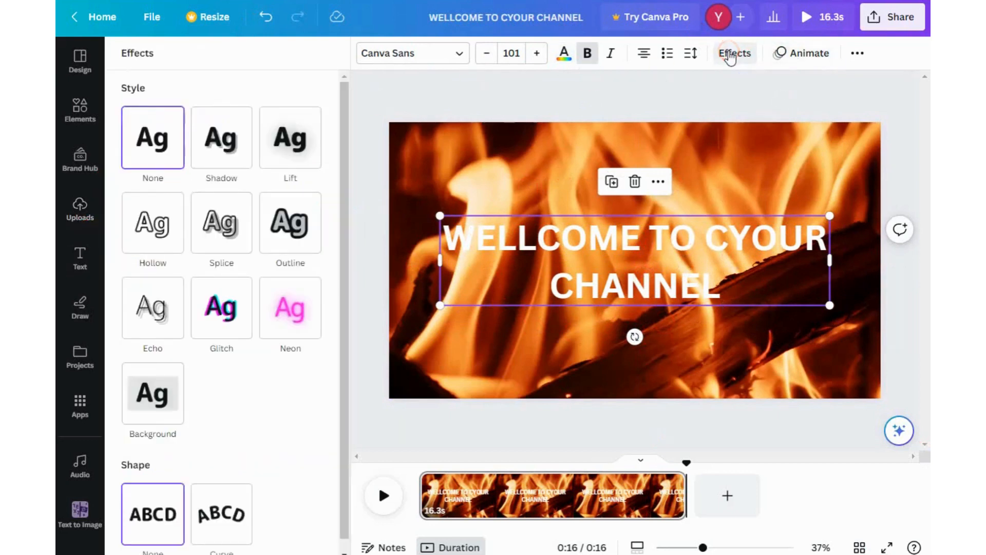
{"action": "left_click", "coordinate": [786, 53]}
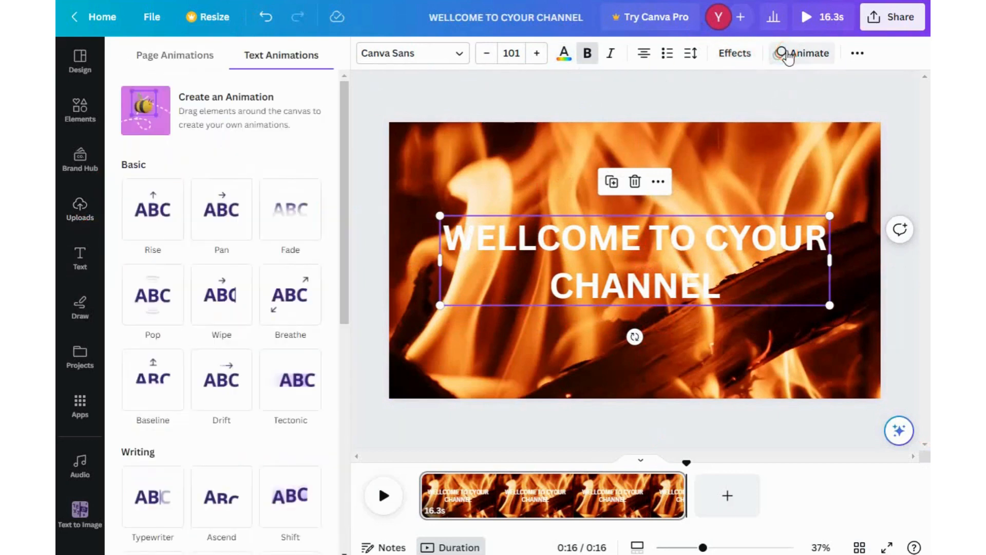
{"action": "left_click", "coordinate": [226, 301]}
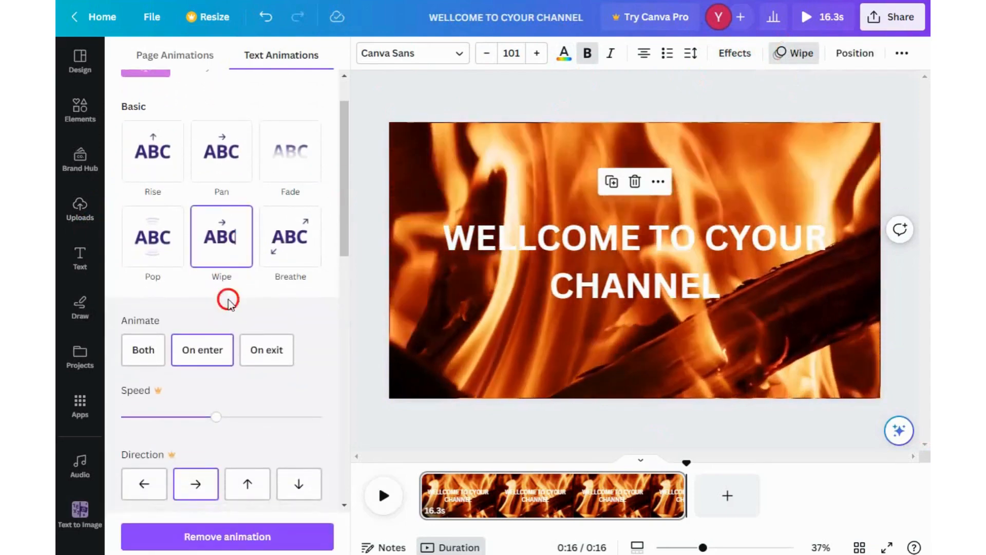
{"action": "left_click", "coordinate": [283, 249]}
{"action": "scroll", "coordinate": [272, 241], "scroll_direction": "down", "scroll_amount": 5}
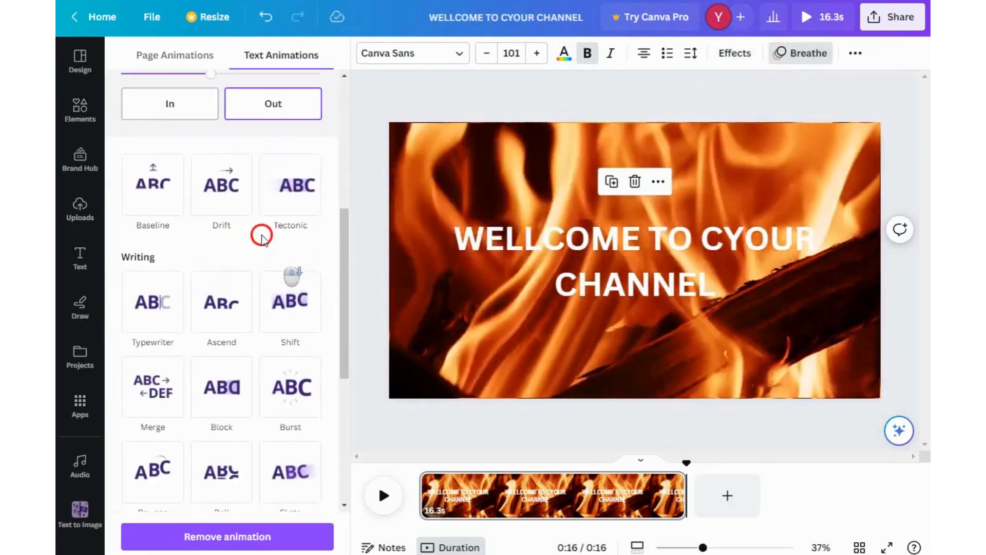
{"action": "left_click", "coordinate": [215, 184]}
{"action": "left_click", "coordinate": [167, 193]}
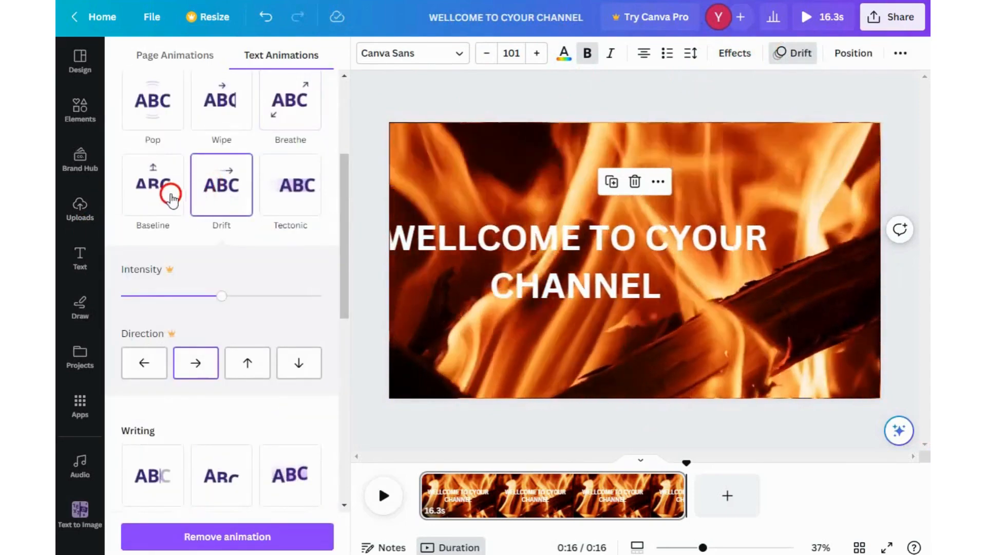
{"action": "scroll", "coordinate": [268, 359], "scroll_direction": "down", "scroll_amount": 5}
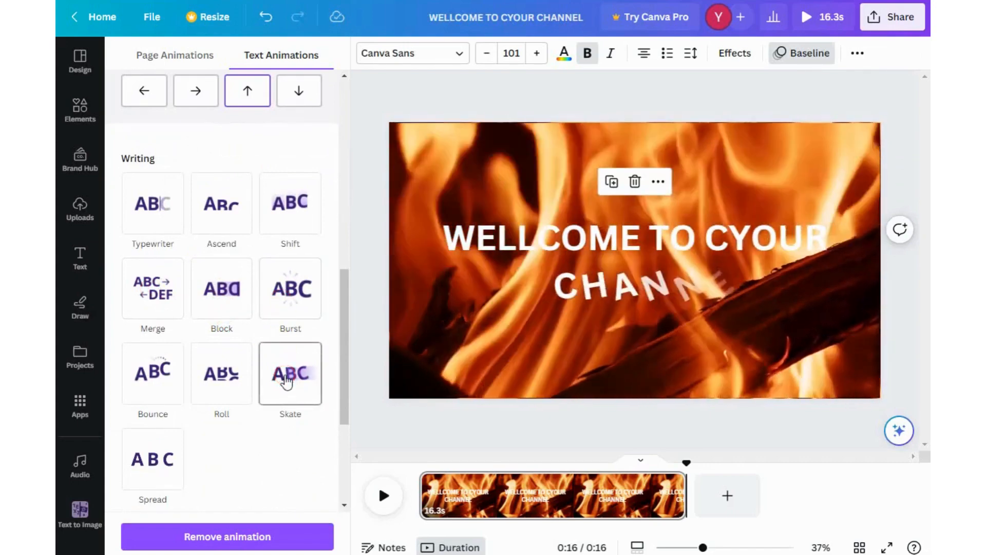
{"action": "left_click", "coordinate": [287, 382]}
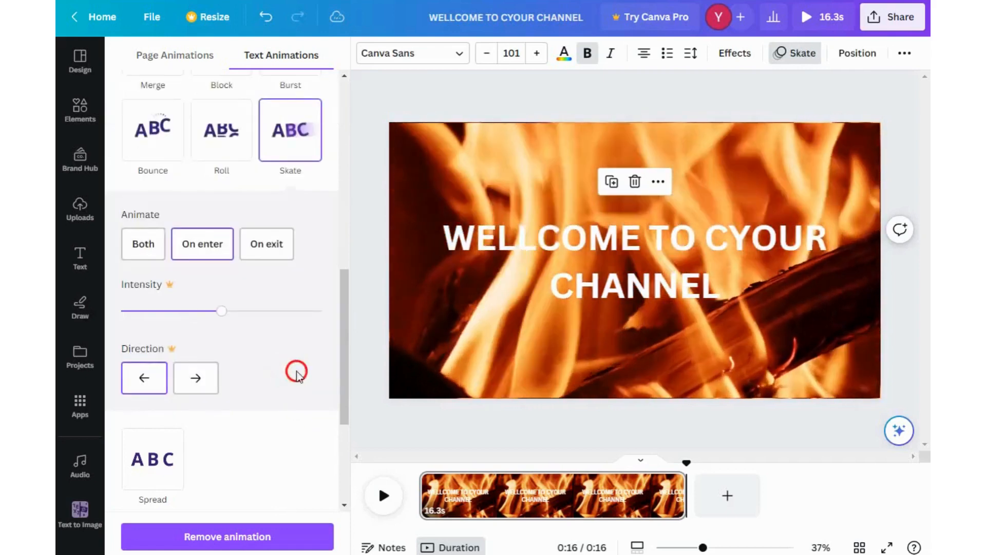
- Show the heading's timing, trim it to start at about 0:01, and play the preview
{"action": "left_click", "coordinate": [622, 269]}
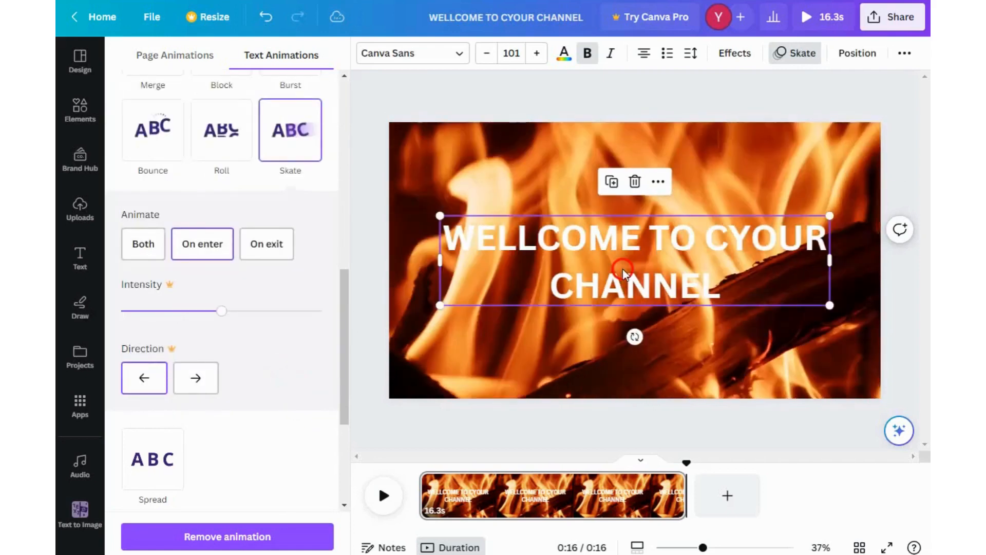
{"action": "left_click", "coordinate": [658, 183]}
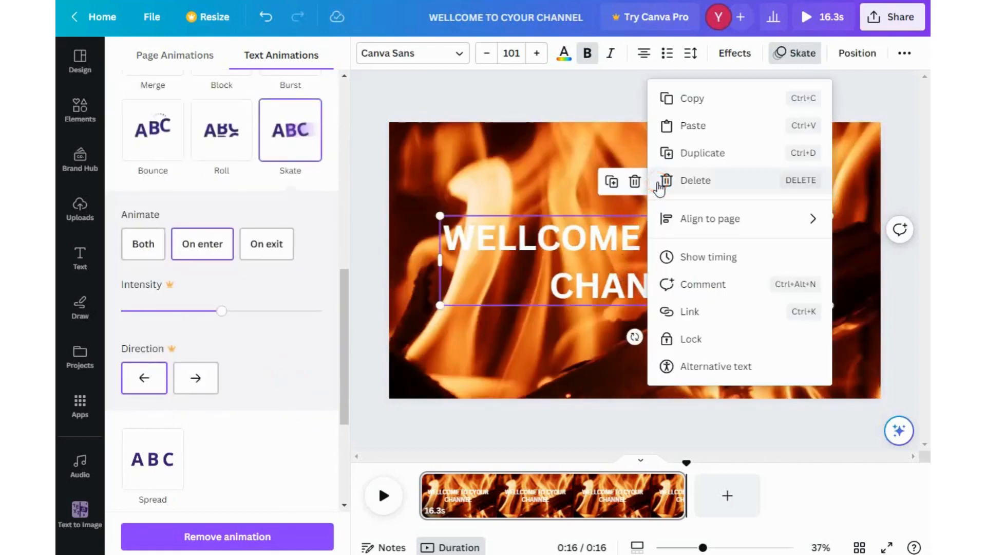
{"action": "left_click", "coordinate": [700, 264]}
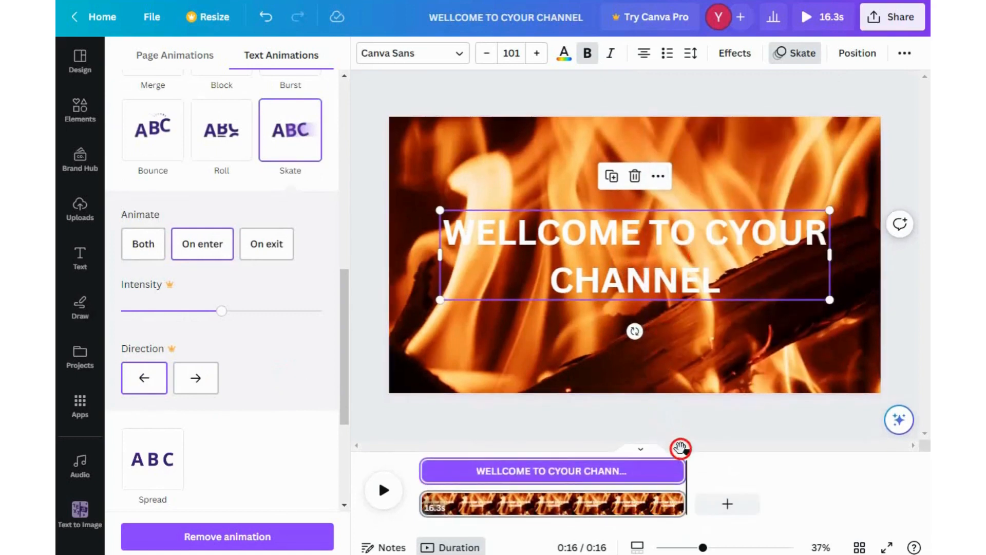
{"action": "left_click_drag", "start_coordinate": [420, 468], "coordinate": [446, 469]}
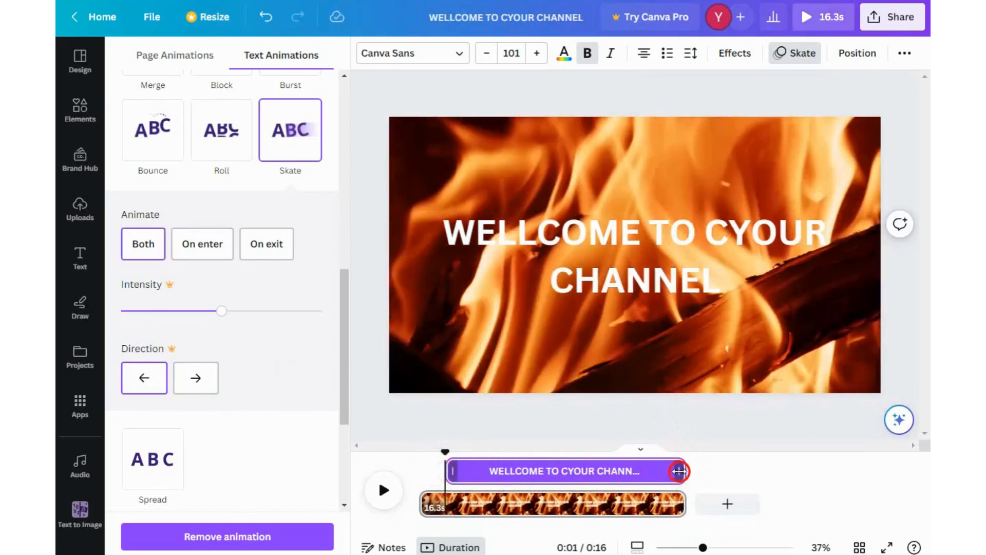
{"action": "left_click_drag", "start_coordinate": [677, 473], "coordinate": [406, 448]}
{"action": "left_click", "coordinate": [385, 493]}
{"action": "left_click", "coordinate": [383, 490]}
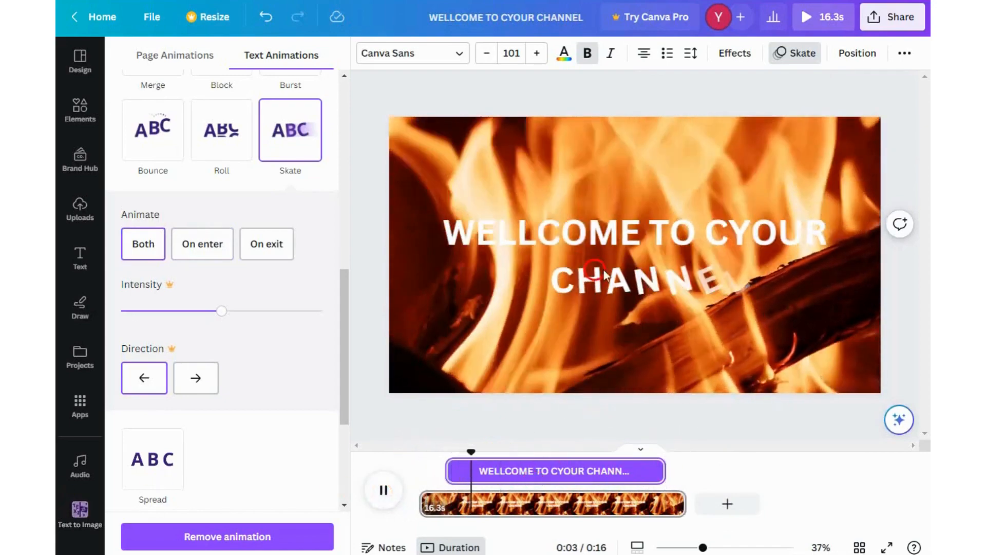
- Delete the stray C in CYOUR so the heading reads WELLCOME TO YOUR CHANNEL, and replay the preview
{"action": "left_click", "coordinate": [731, 231]}
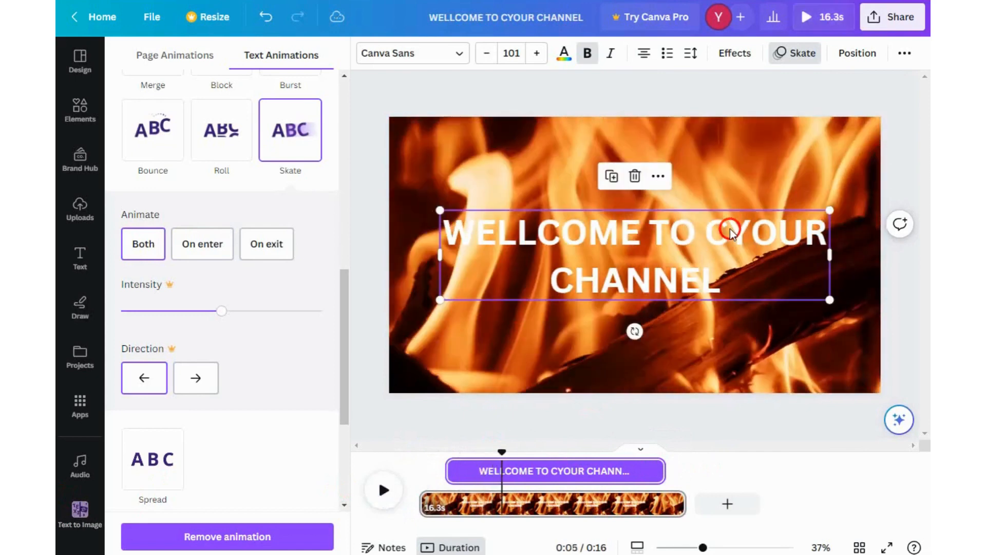
{"action": "left_click", "coordinate": [732, 237]}
{"action": "key", "text": "BackSpace"}
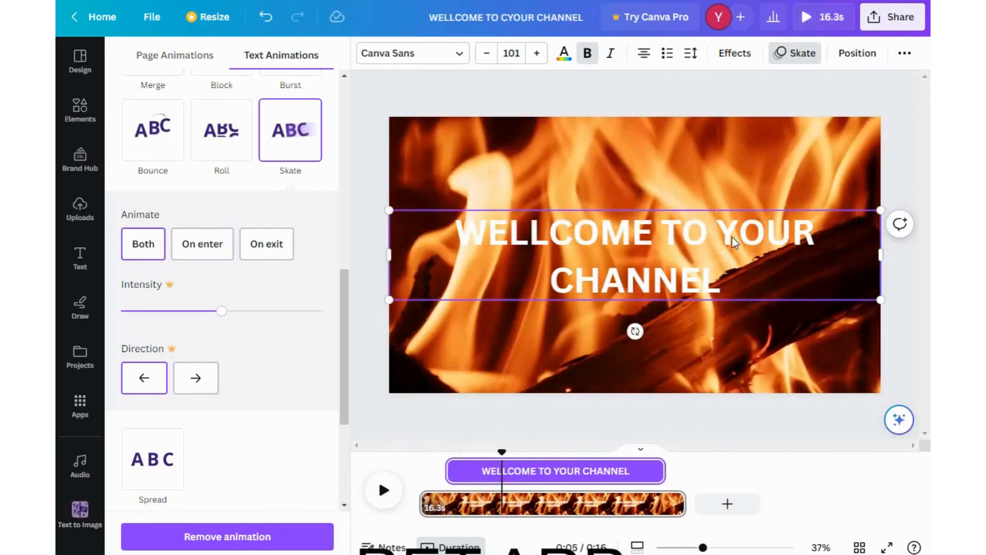
{"action": "left_click", "coordinate": [386, 491]}
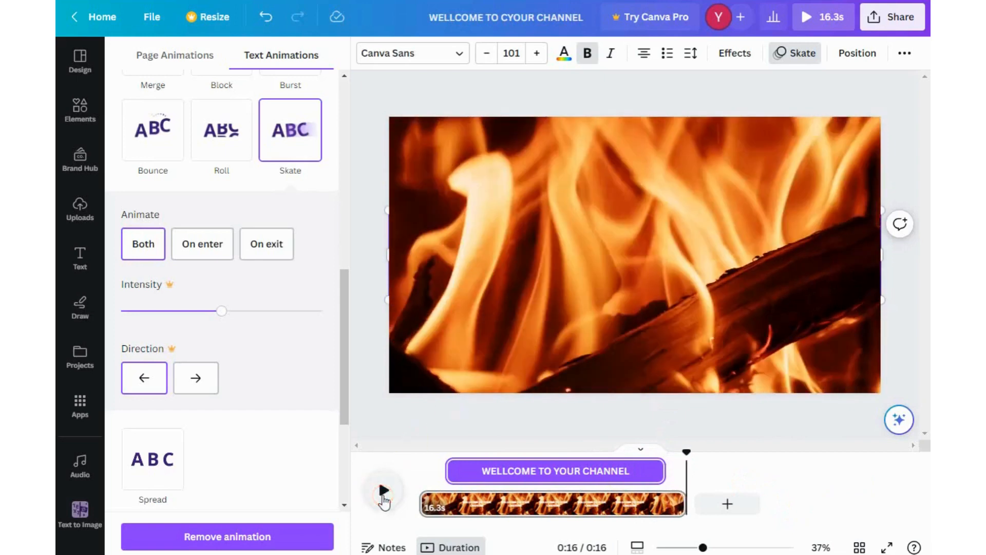
- Add the Video Game Blockbuster track as background audio, preview it, and extend the page to 25.6 seconds
{"action": "left_click", "coordinate": [81, 464]}
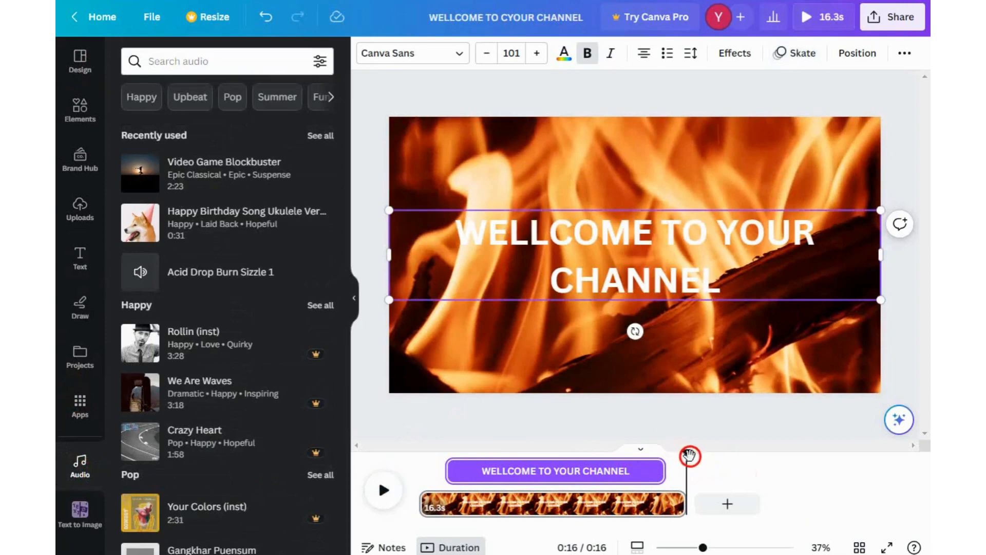
{"action": "left_click_drag", "start_coordinate": [689, 456], "coordinate": [417, 458]}
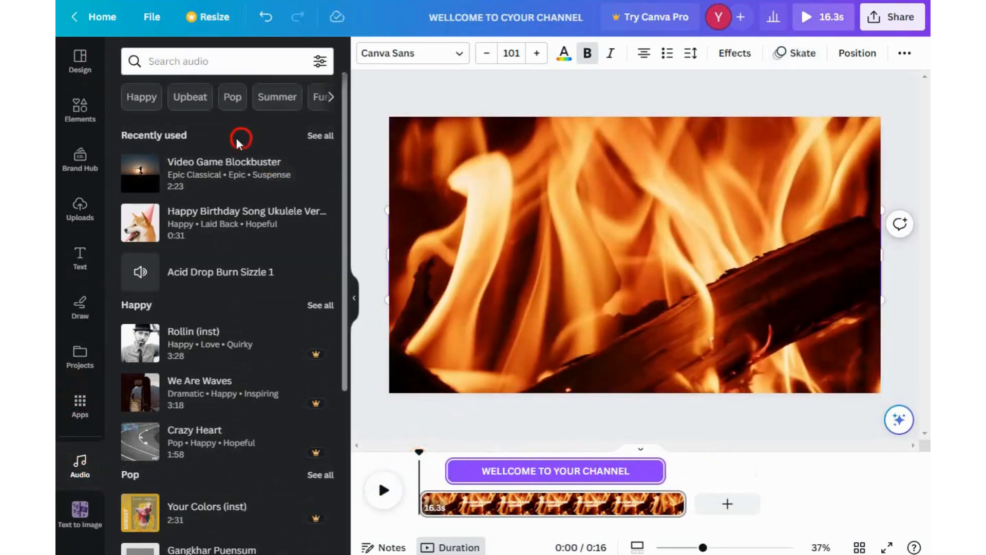
{"action": "left_click", "coordinate": [175, 167]}
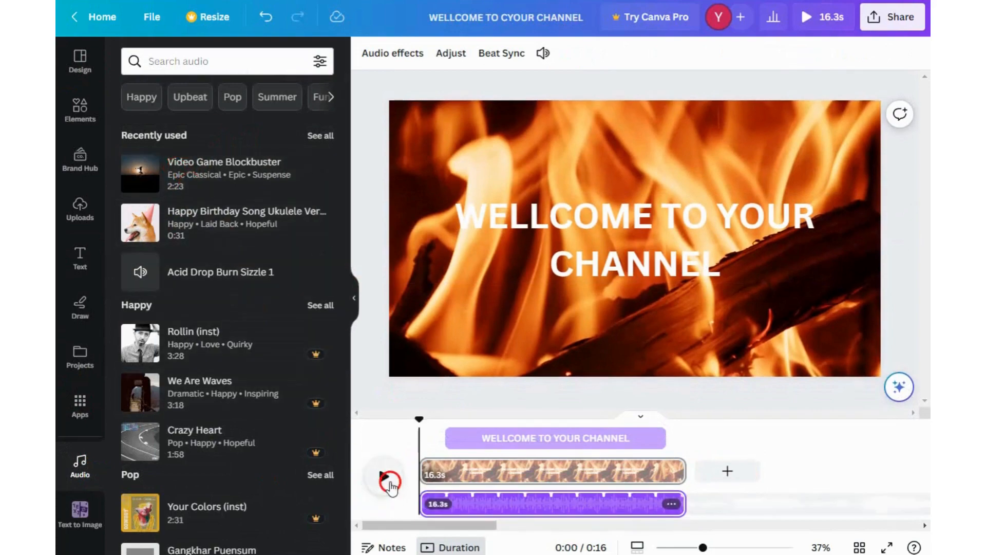
{"action": "left_click", "coordinate": [382, 478]}
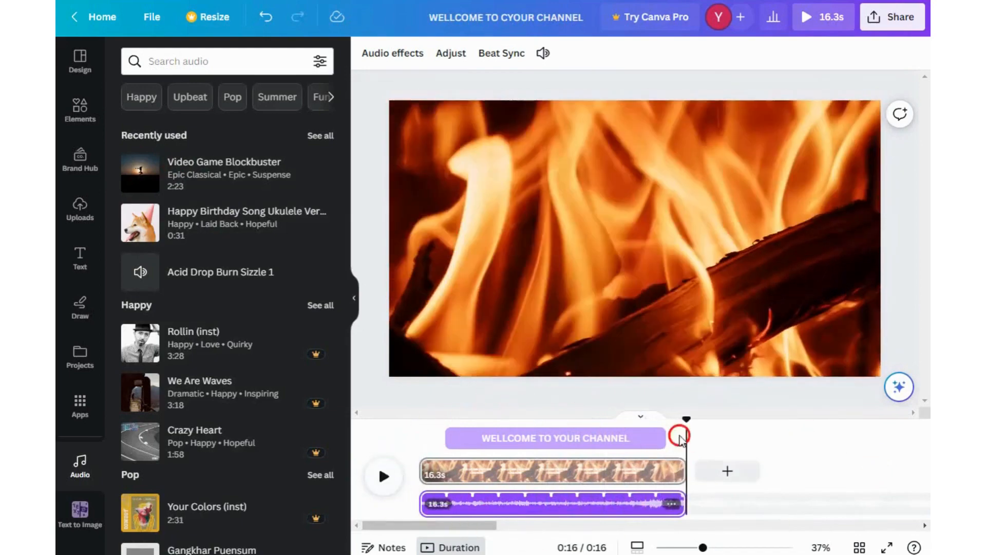
{"action": "mouse_move", "coordinate": [424, 506]}
{"action": "left_mouse_down"}
{"action": "mouse_move", "coordinate": [557, 520]}
{"action": "mouse_move", "coordinate": [553, 505]}
{"action": "mouse_move", "coordinate": [411, 508]}
{"action": "left_mouse_up"}
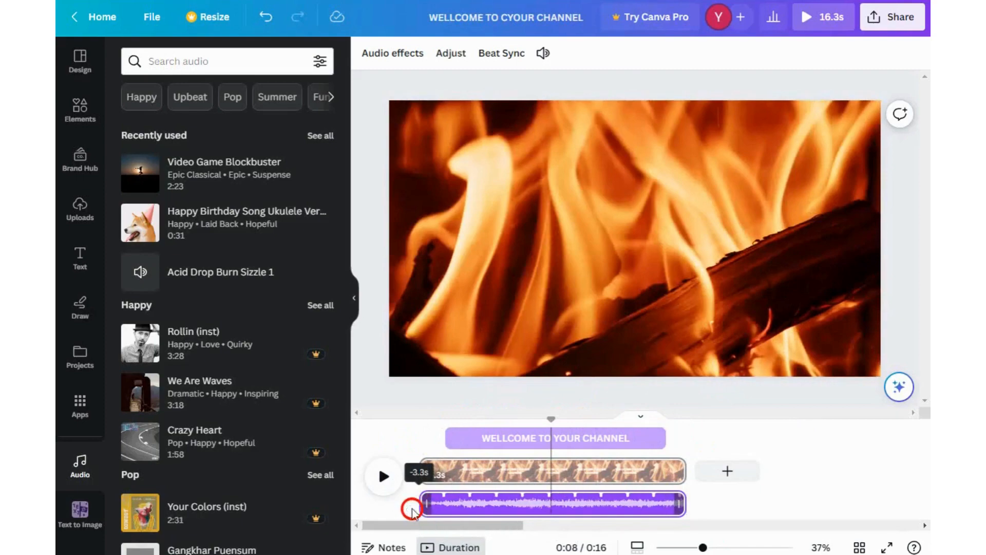
{"action": "left_click", "coordinate": [397, 480]}
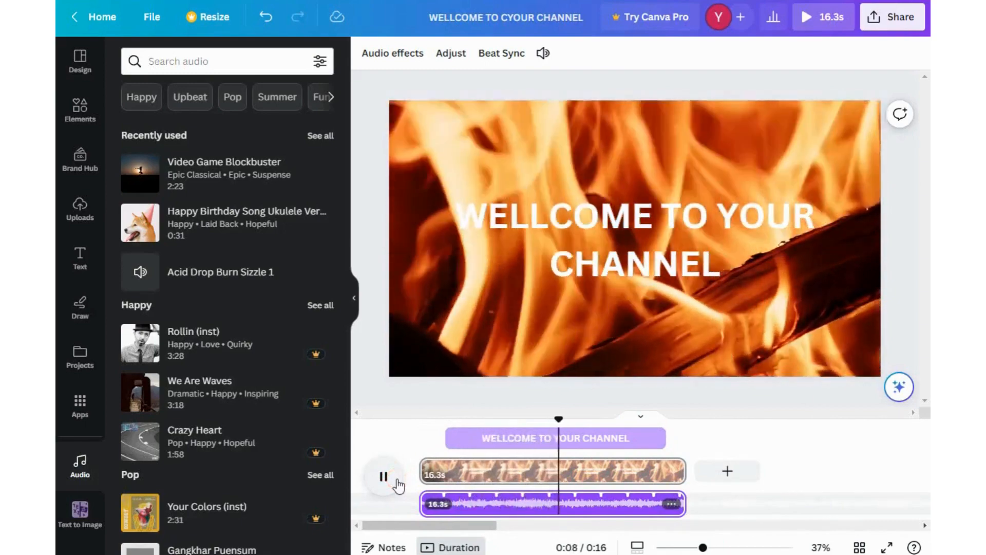
{"action": "left_click", "coordinate": [397, 482]}
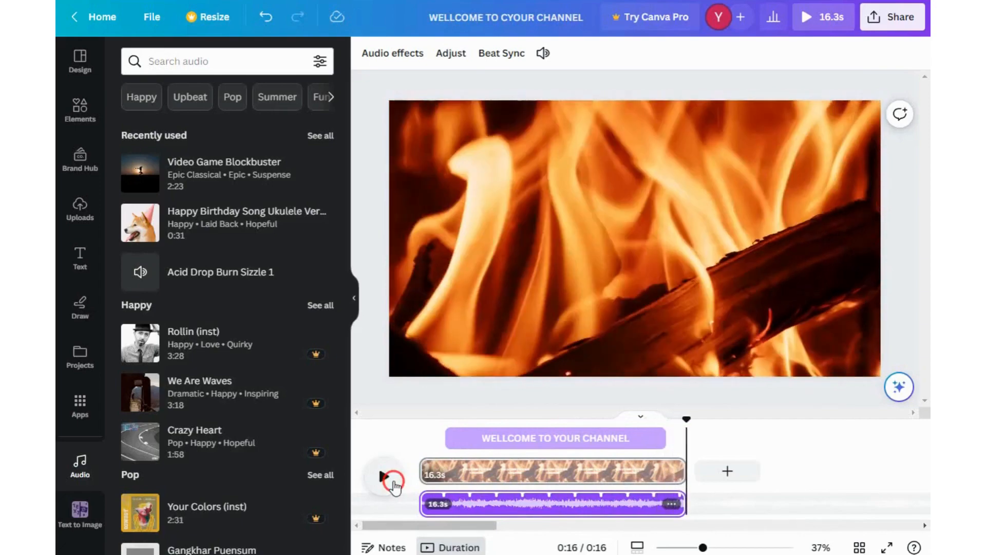
{"action": "left_click_drag", "start_coordinate": [671, 471], "coordinate": [840, 471]}
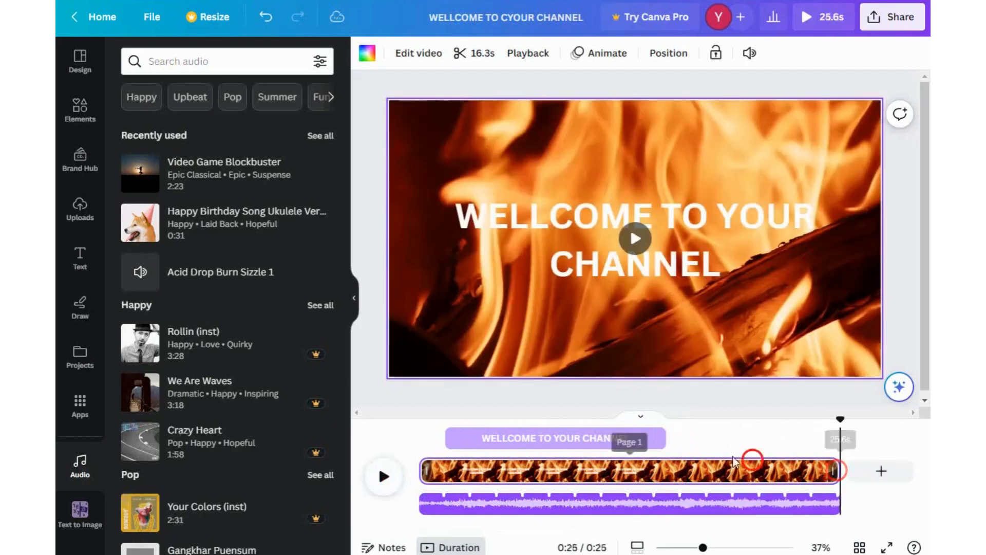
- Duplicate the heading and move the copy down below the original
{"action": "left_click", "coordinate": [579, 229]}
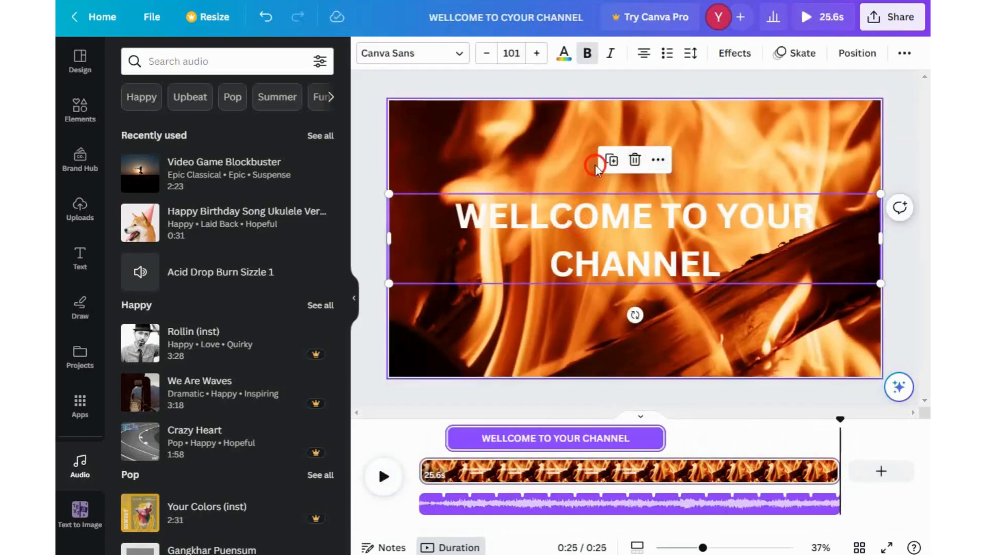
{"action": "left_click", "coordinate": [612, 160]}
{"action": "left_click_drag", "start_coordinate": [642, 262], "coordinate": [633, 325]}
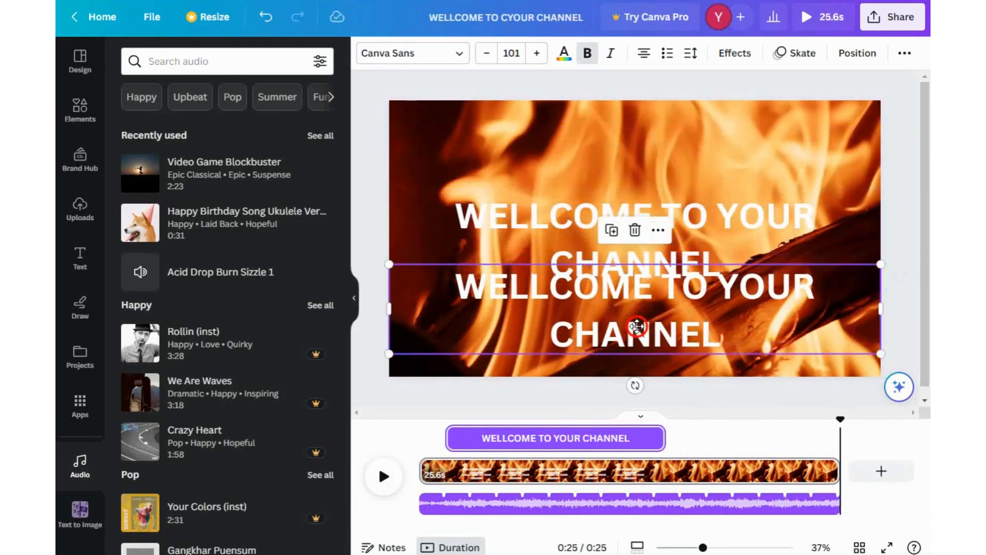
- Replace the copy's text with NAME OF YOUR CHANNEL
{"action": "double_click", "coordinate": [602, 293]}
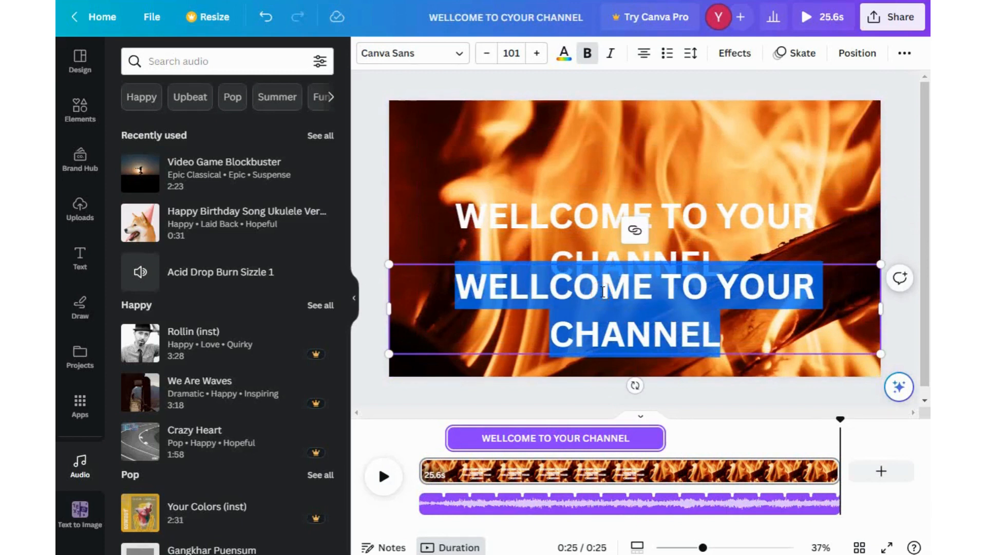
{"action": "type", "text": "NAME"}
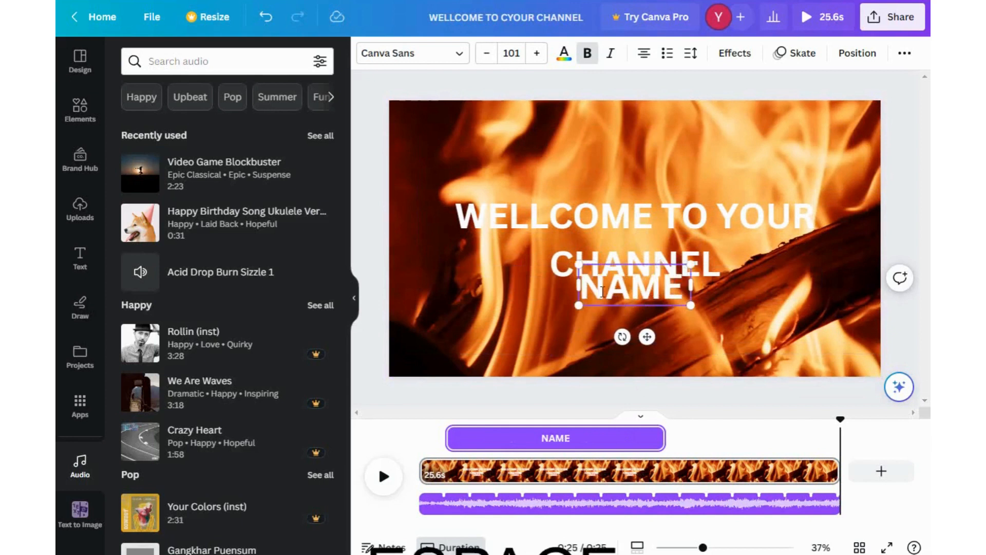
{"action": "type", "text": " OF"}
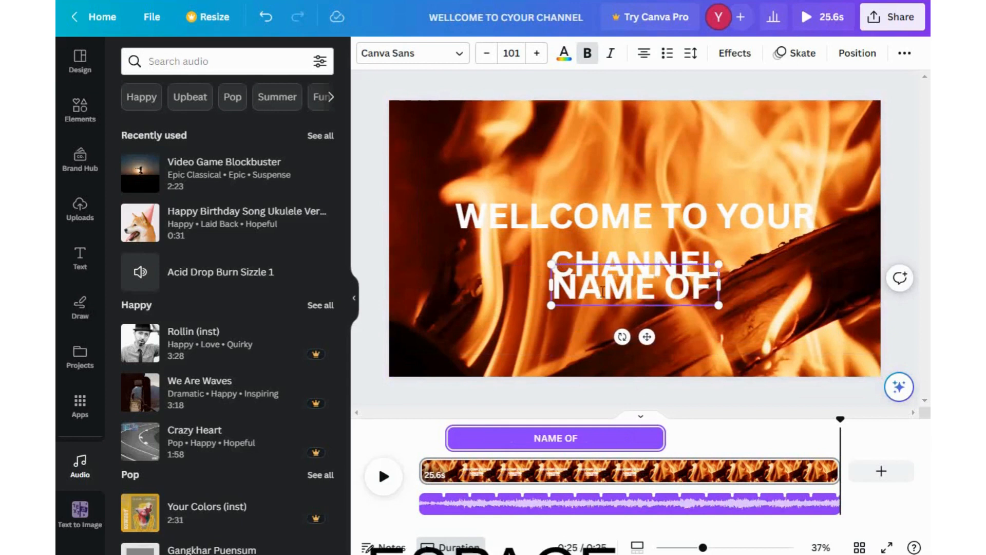
{"action": "type", "text": " YOUR"}
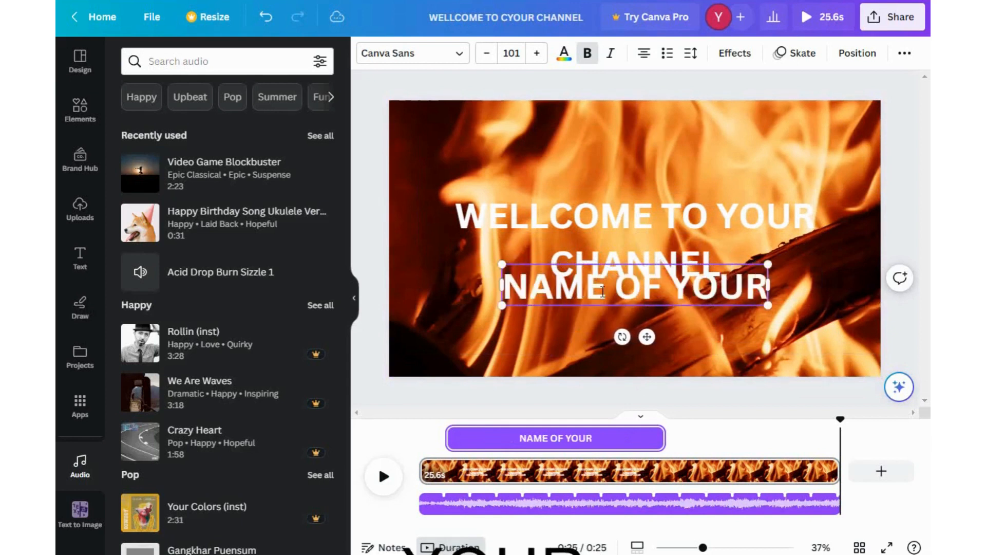
{"action": "type", "text": " CHANNEL"}
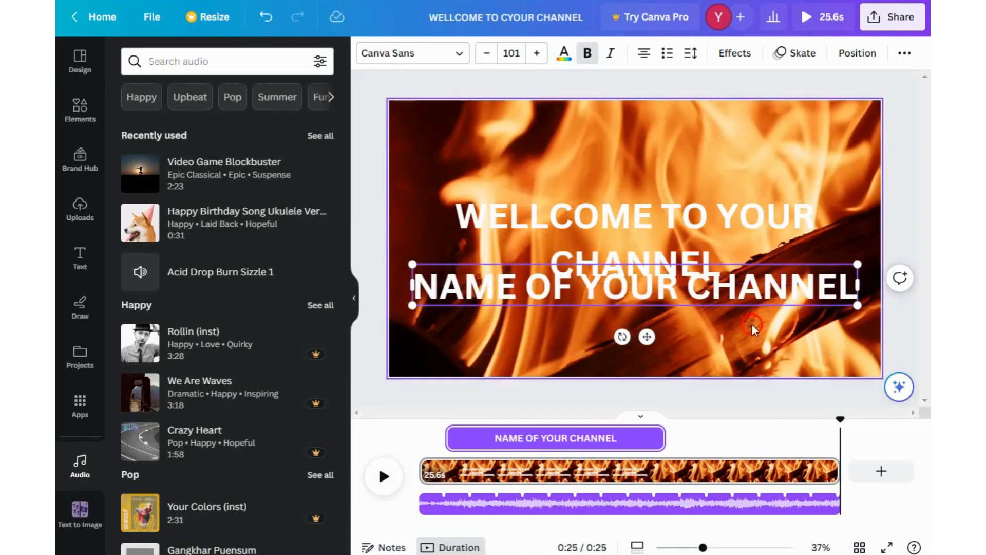
- Move the NAME OF YOUR CHANNEL text up over the heading and hide its timing
{"action": "left_click", "coordinate": [766, 334]}
{"action": "left_click", "coordinate": [750, 285]}
{"action": "left_click_drag", "start_coordinate": [750, 284], "coordinate": [746, 236]}
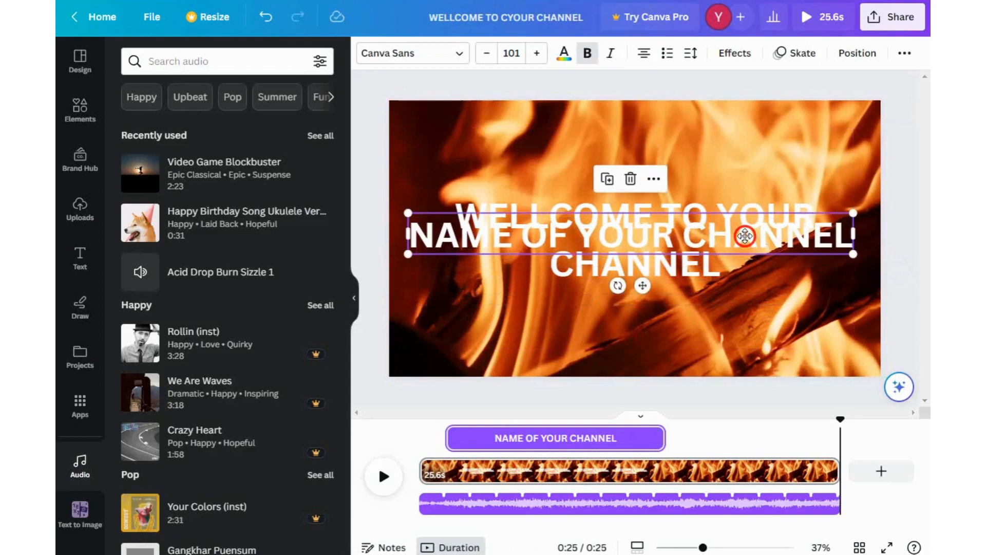
{"action": "left_click", "coordinate": [653, 179]}
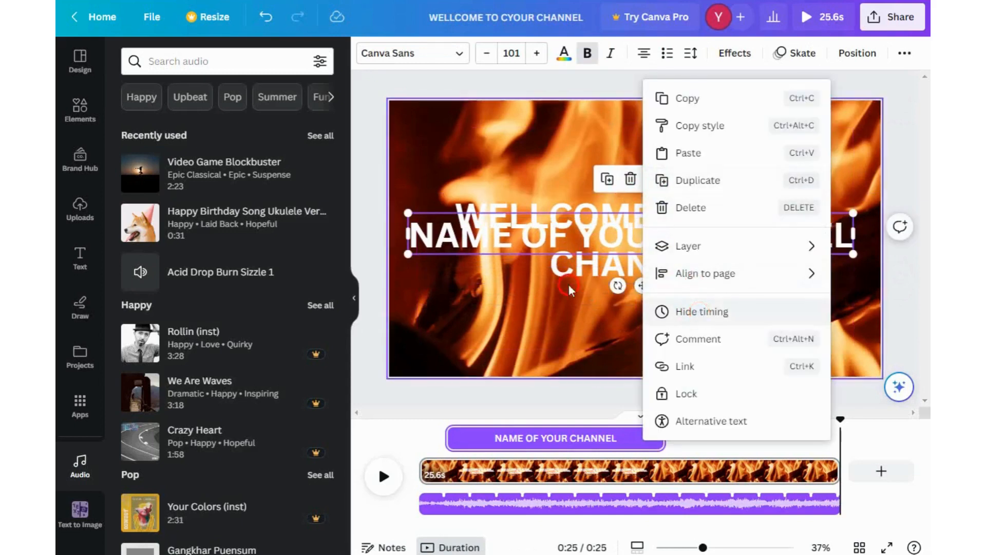
{"action": "left_click", "coordinate": [677, 321]}
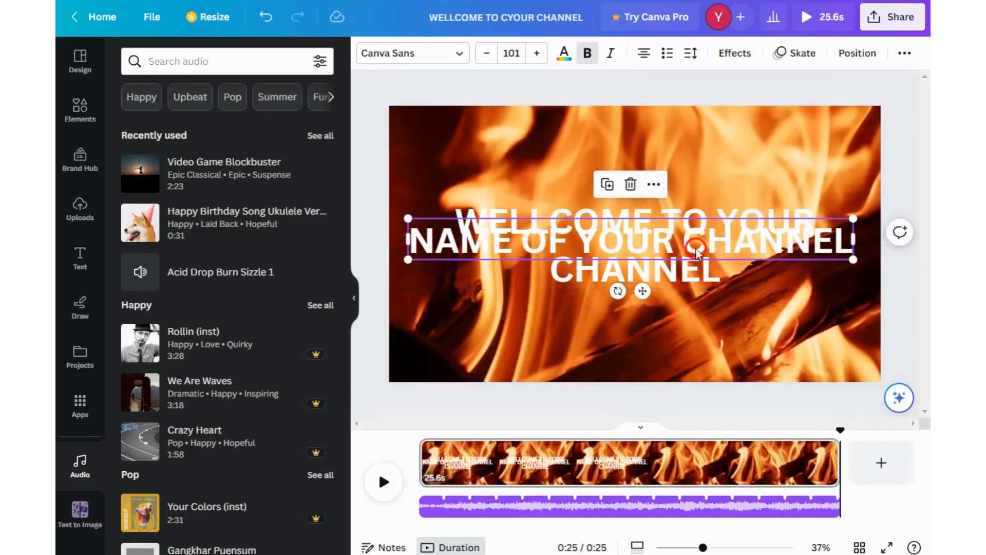
- Show the timing track for the NAME OF YOUR CHANNEL text
{"action": "left_click", "coordinate": [771, 308]}
{"action": "left_click", "coordinate": [760, 249]}
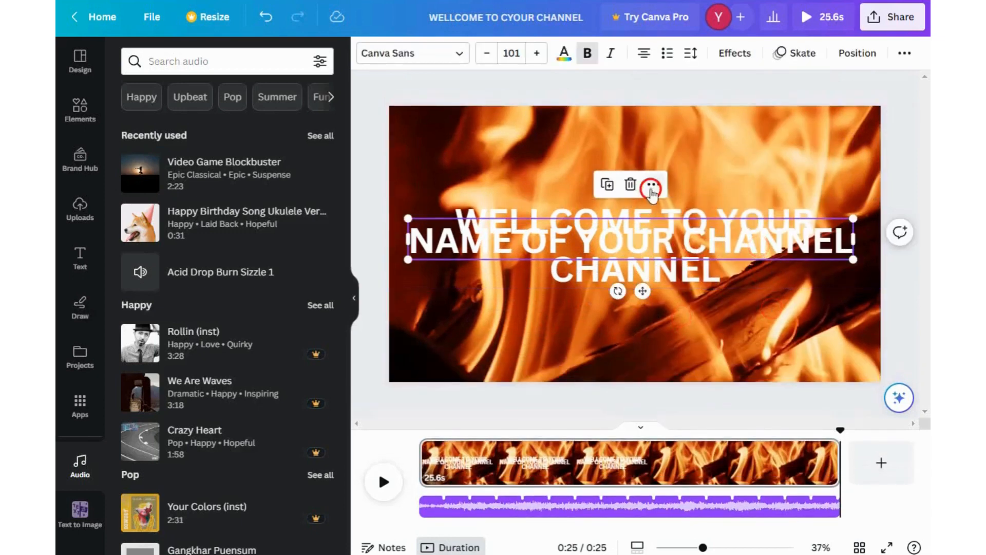
{"action": "left_click", "coordinate": [654, 184]}
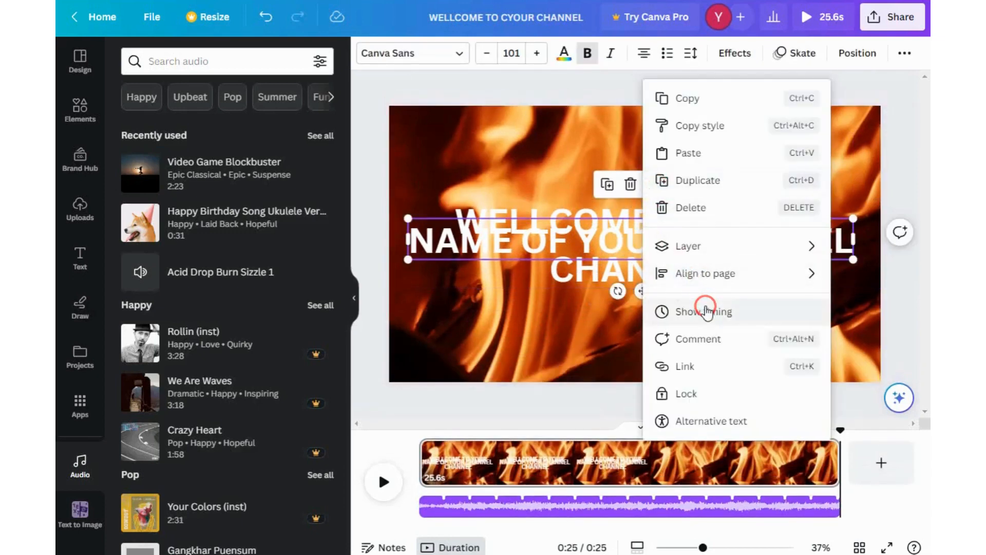
{"action": "left_click", "coordinate": [705, 312]}
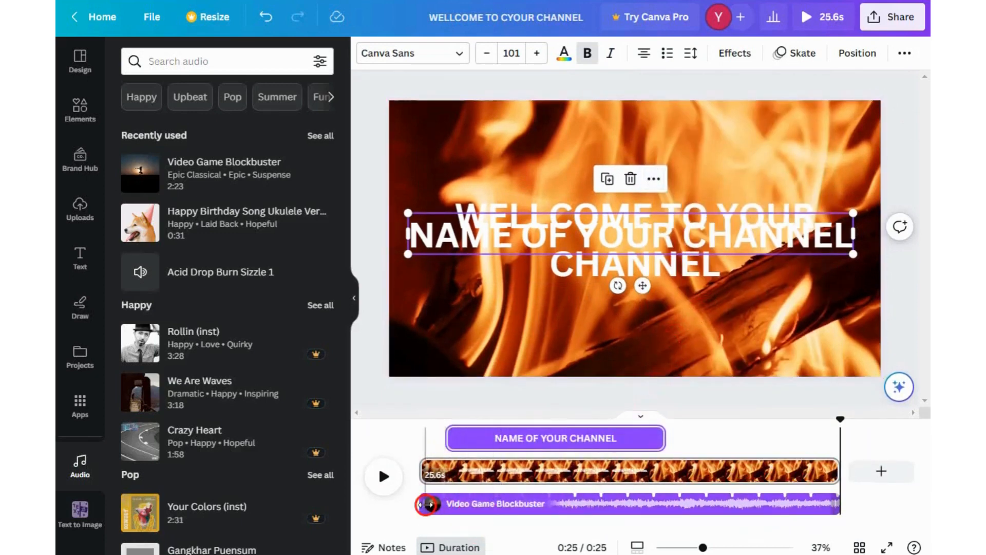
- Move the Video Game Blockbuster audio to start later and trim its end to about 9.2 seconds
{"action": "left_click_drag", "start_coordinate": [420, 507], "coordinate": [676, 504]}
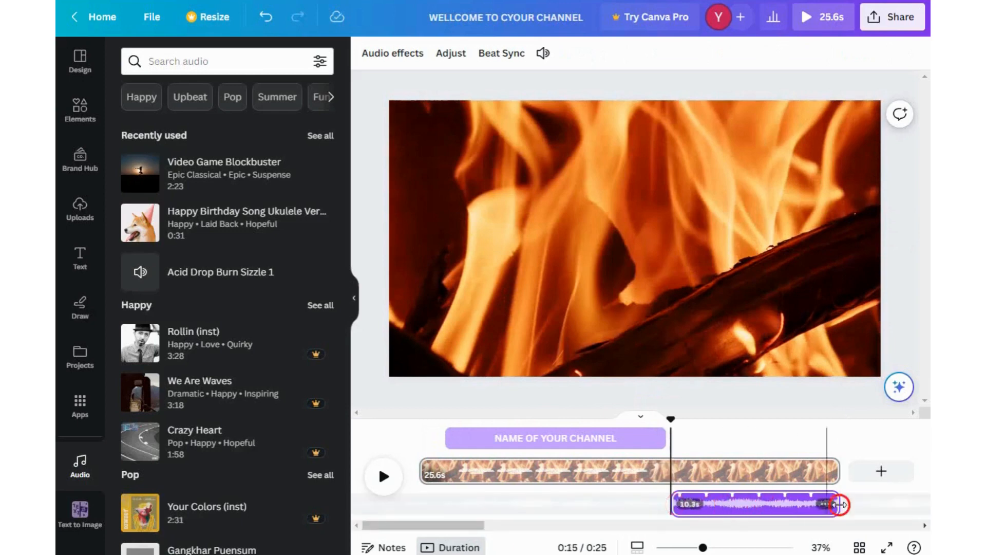
{"action": "left_click_drag", "start_coordinate": [840, 505], "coordinate": [735, 496]}
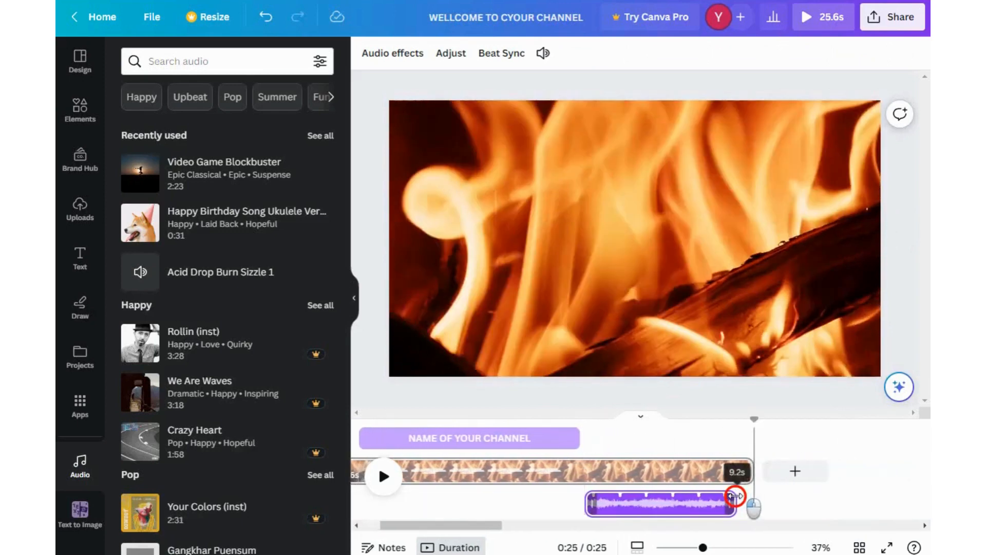
{"action": "left_click_drag", "start_coordinate": [734, 496], "coordinate": [734, 496]}
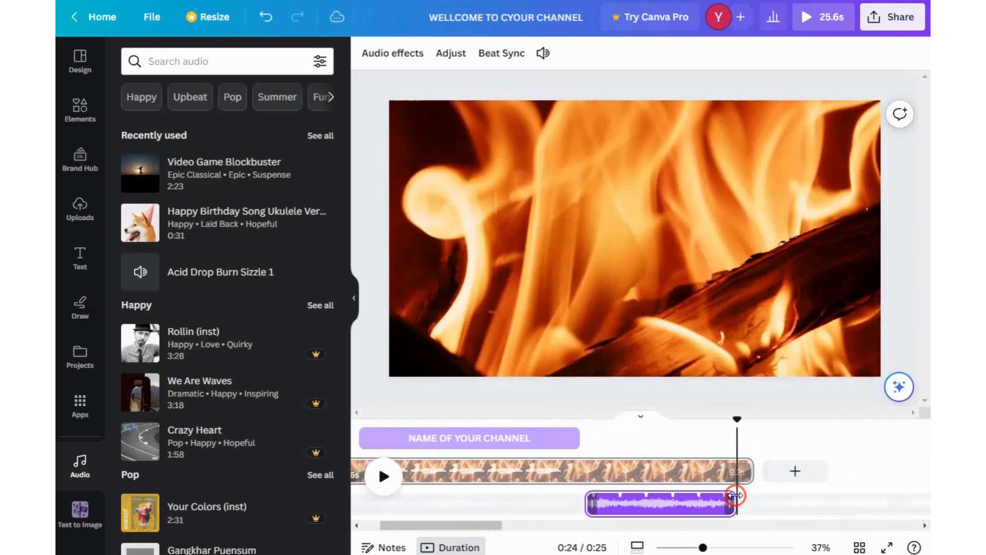
- Play the video from a chosen point to preview the trimmed audio
{"action": "left_click", "coordinate": [381, 478]}
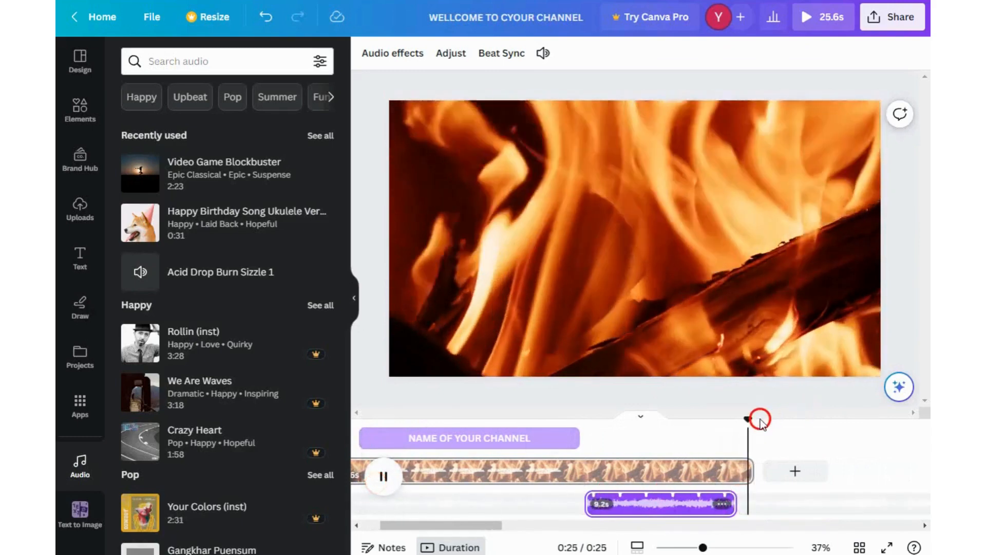
{"action": "left_click_drag", "start_coordinate": [744, 417], "coordinate": [567, 409]}
{"action": "left_click", "coordinate": [384, 477]}
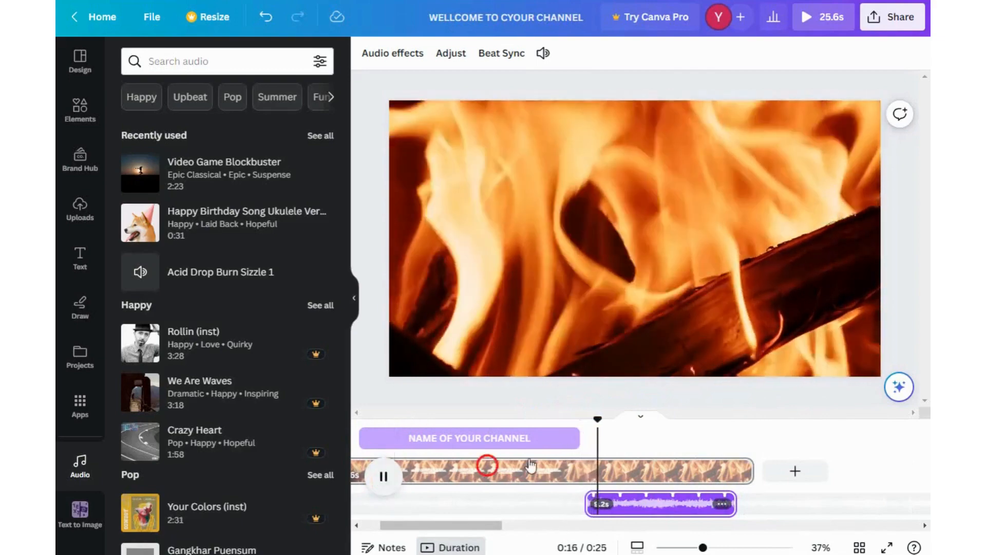
{"action": "left_click", "coordinate": [384, 477]}
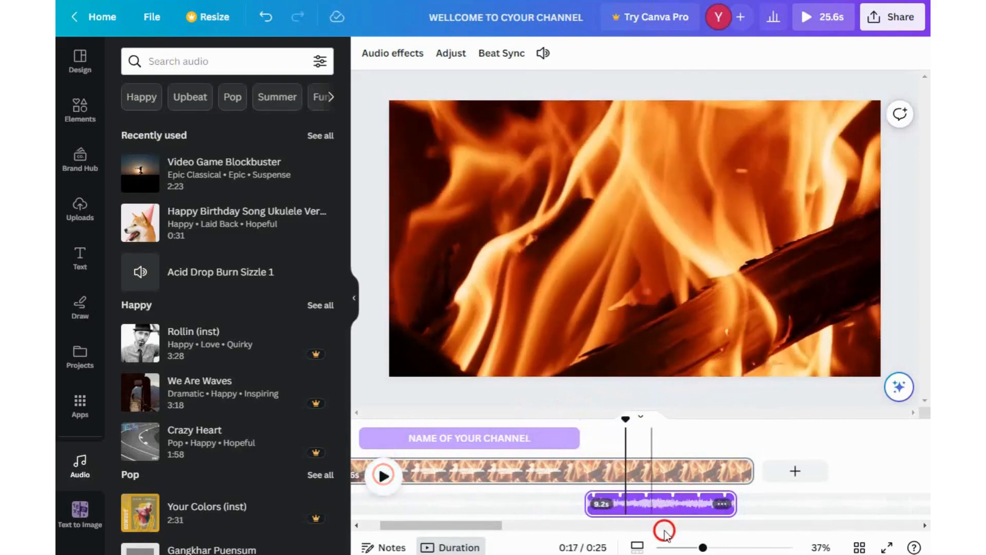
- Undo the recent edits back to the single welcome heading, removing the channel-name text and the audio changes
{"action": "left_click", "coordinate": [260, 18]}
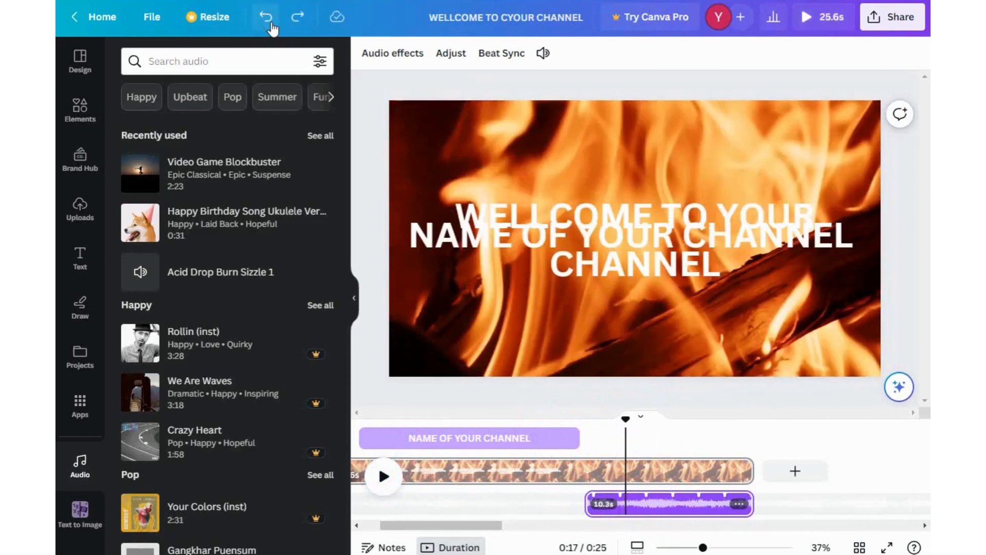
{"action": "left_click", "coordinate": [267, 19]}
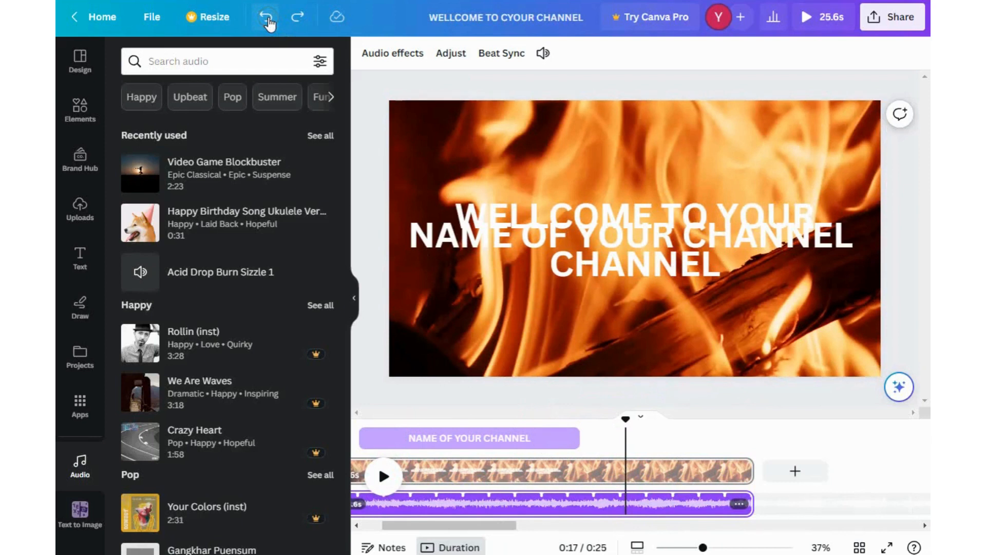
{"action": "left_click", "coordinate": [267, 20]}
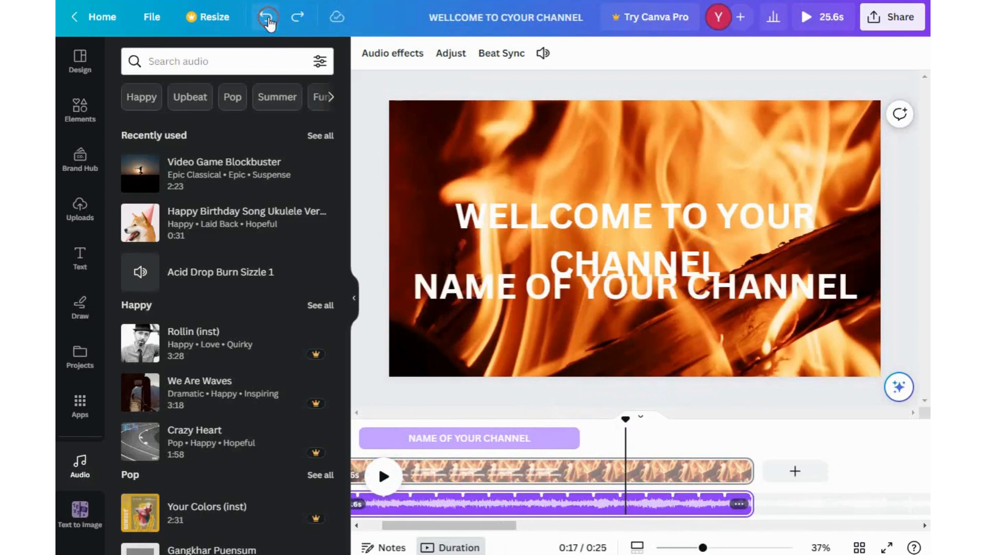
{"action": "left_click", "coordinate": [267, 20]}
{"action": "left_click", "coordinate": [267, 20]}
{"action": "left_click", "coordinate": [267, 19]}
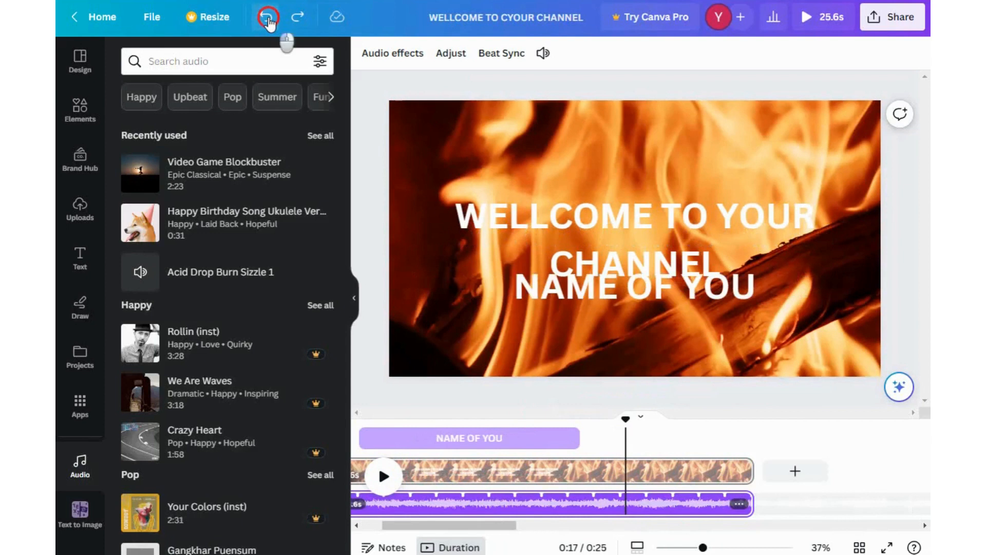
{"action": "left_click", "coordinate": [267, 20]}
{"action": "left_click", "coordinate": [267, 20]}
{"action": "left_click", "coordinate": [267, 19]}
{"action": "left_click", "coordinate": [267, 19]}
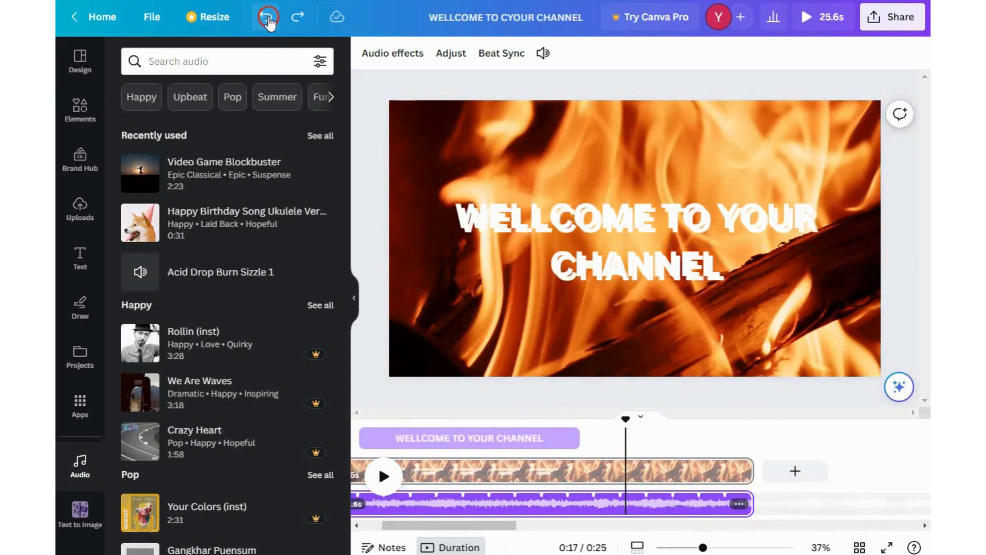
{"action": "left_click", "coordinate": [267, 20]}
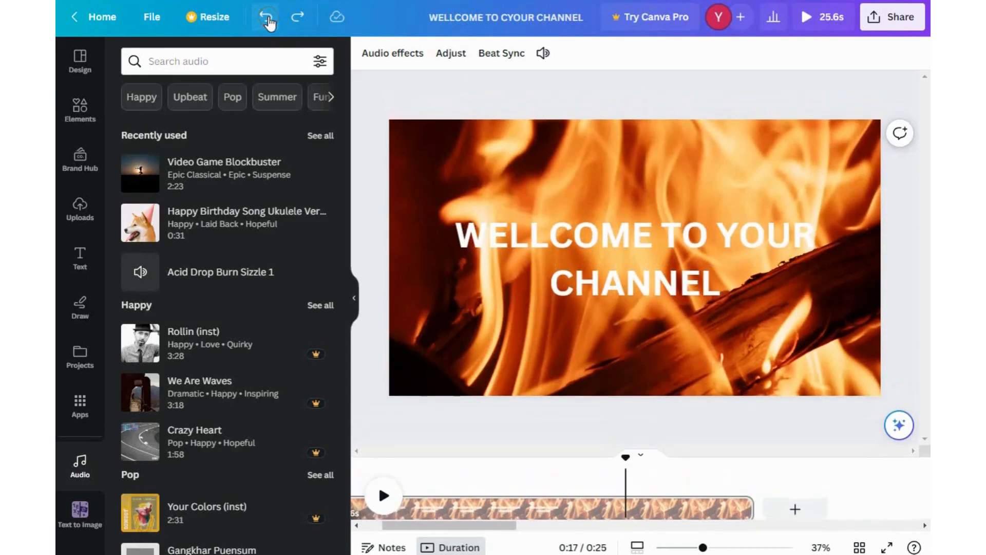
{"action": "left_click", "coordinate": [267, 20]}
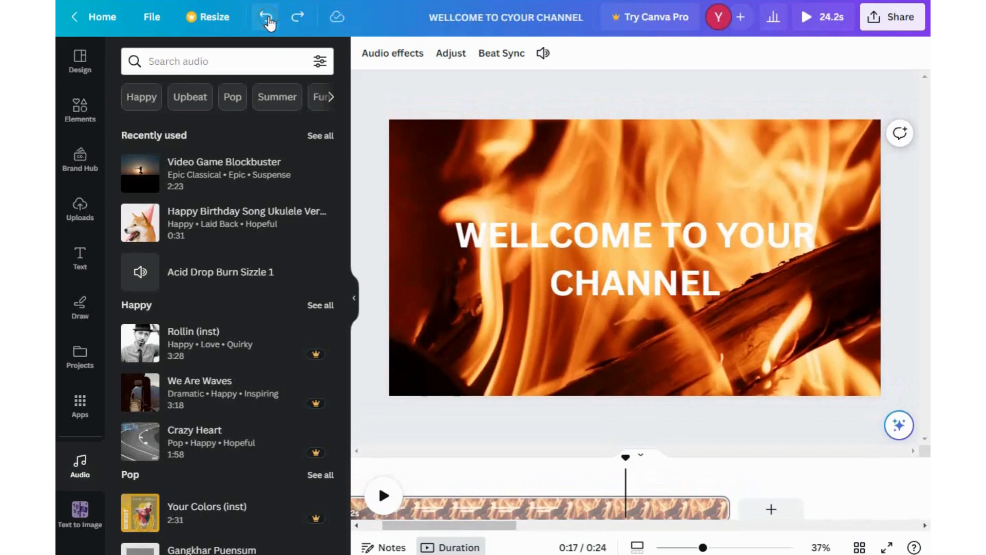
{"action": "left_click", "coordinate": [267, 20]}
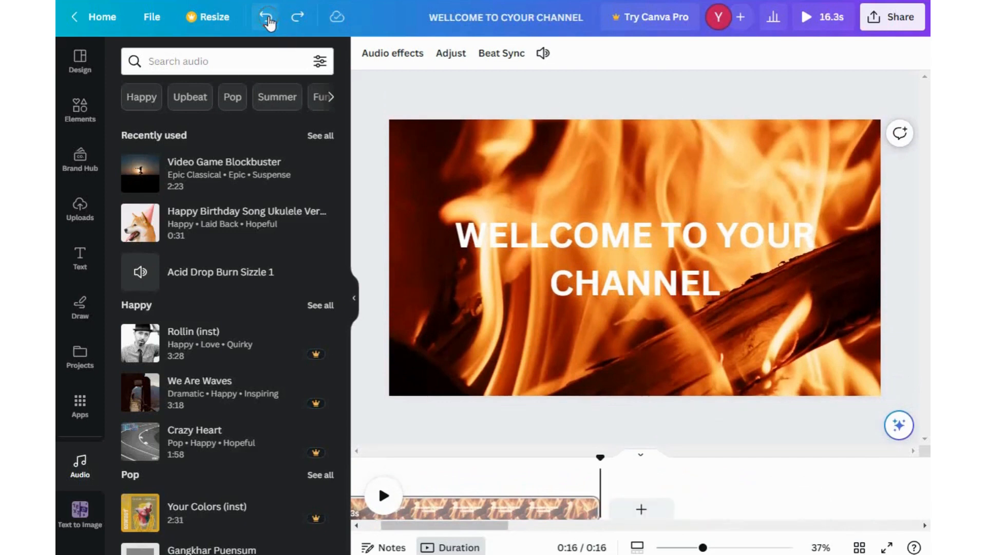
{"action": "left_click", "coordinate": [267, 19]}
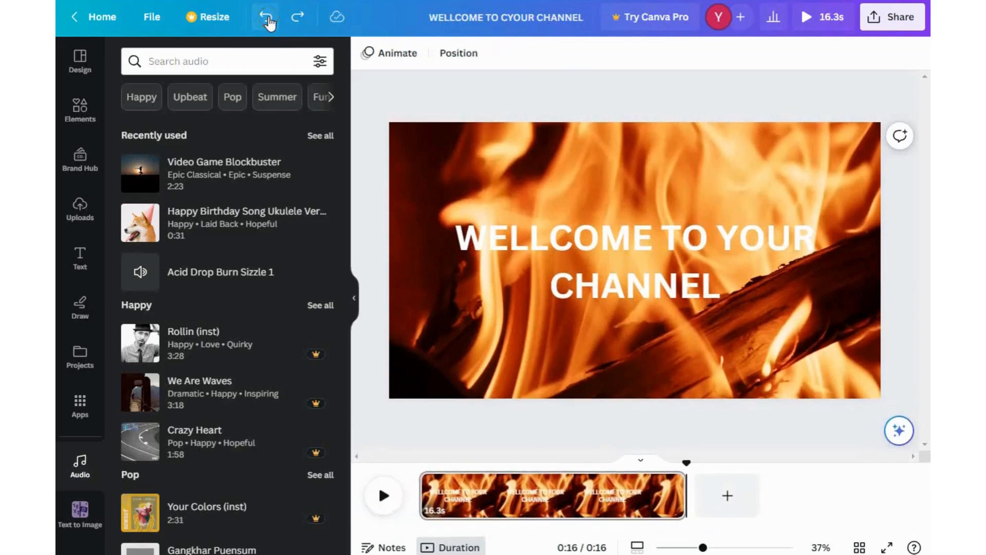
- Redo to restore the Video Game Blockbuster audio and the 25.6-second page length
{"action": "left_click", "coordinate": [300, 19]}
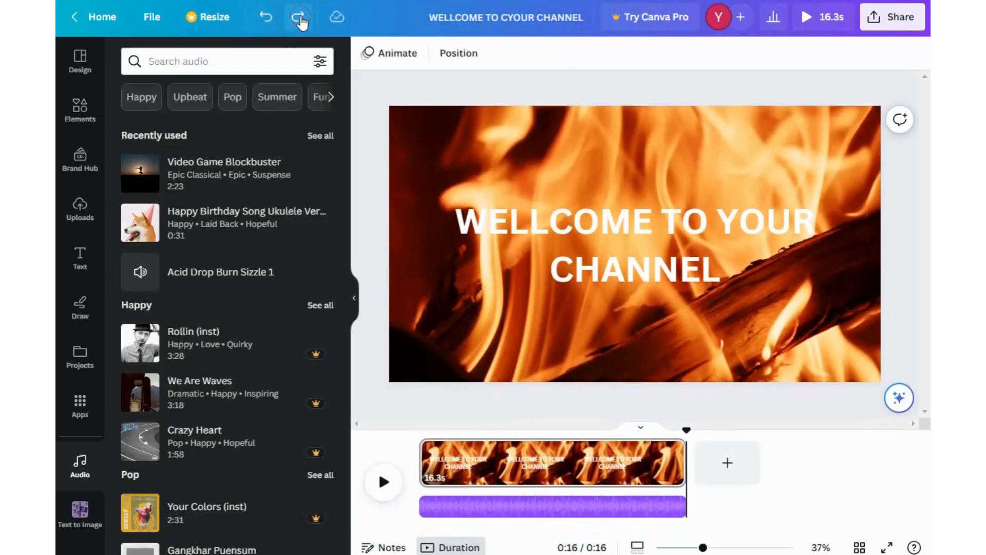
{"action": "left_click", "coordinate": [300, 19]}
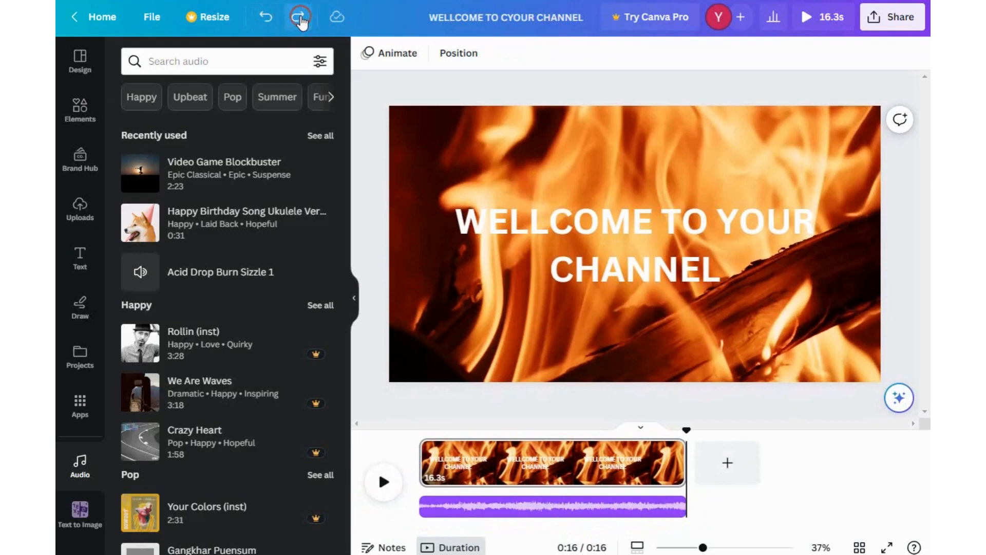
{"action": "left_click", "coordinate": [300, 18]}
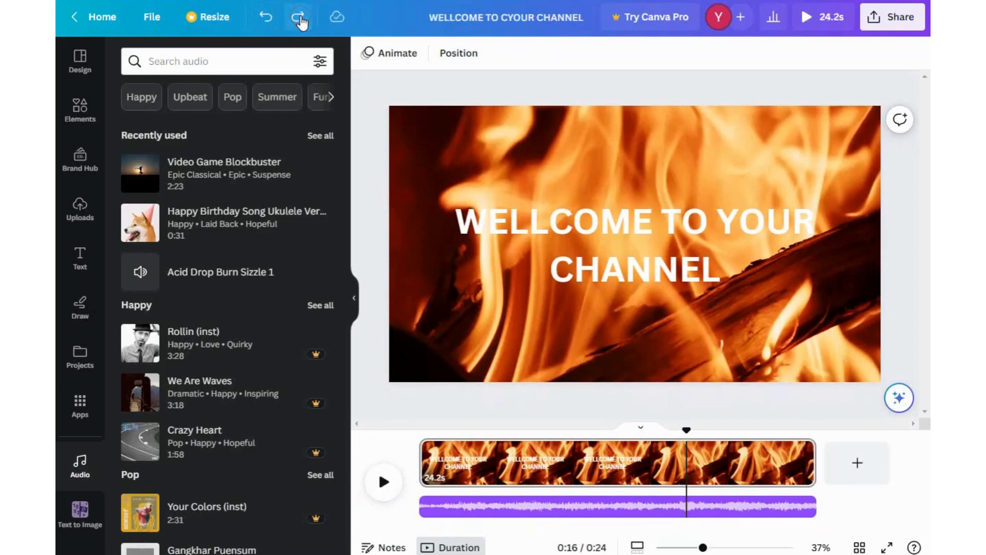
{"action": "left_click", "coordinate": [301, 19]}
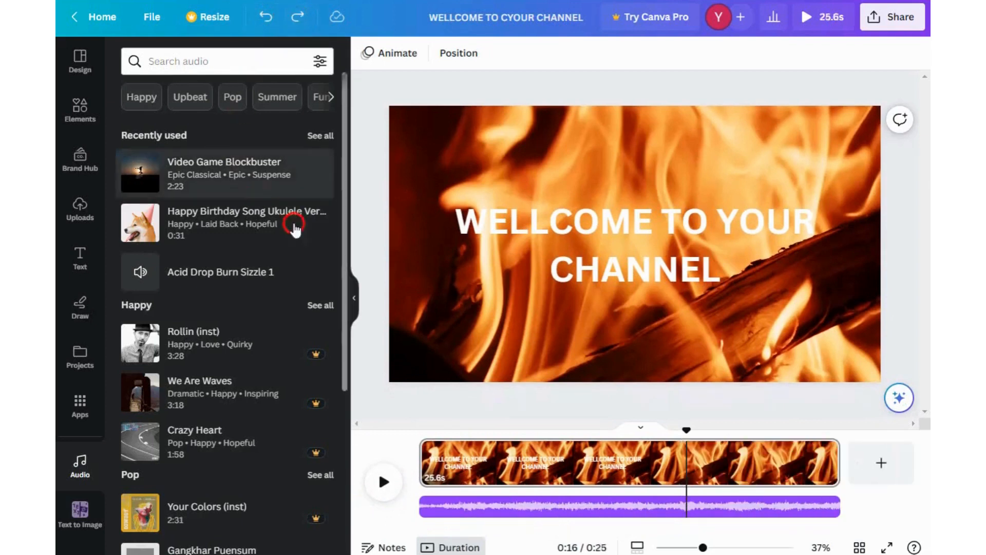
- Play the video and scrub the playhead back to preview the intro
{"action": "left_click", "coordinate": [381, 482]}
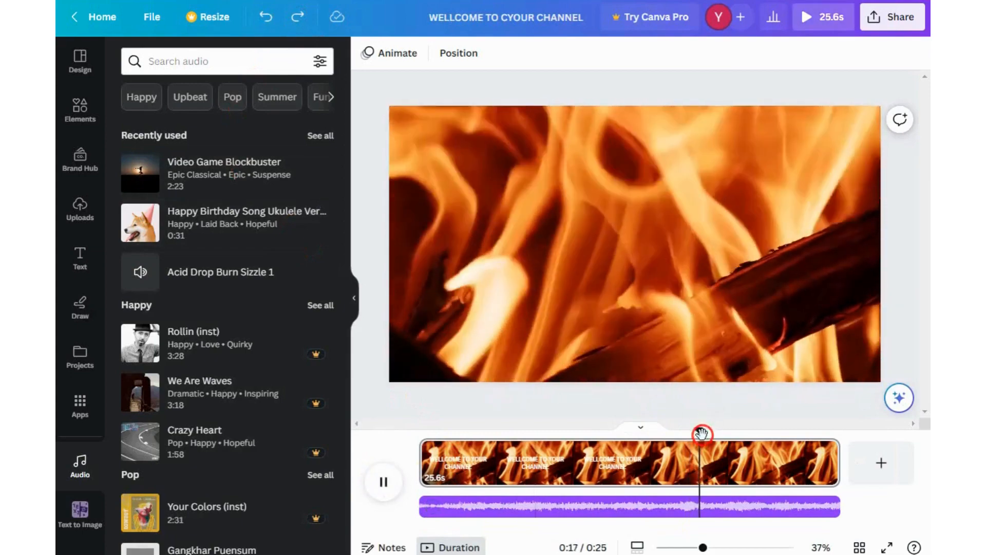
{"action": "left_click_drag", "start_coordinate": [702, 432], "coordinate": [425, 406]}
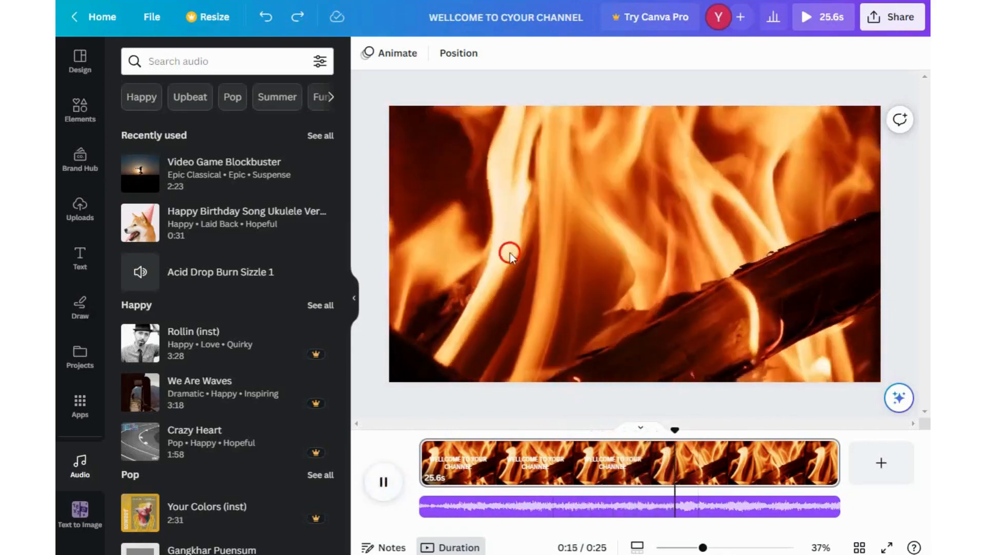
- Add a new page after the fire intro and apply the Cozy Crafts YouTube intro template to it
{"action": "left_click", "coordinate": [624, 268]}
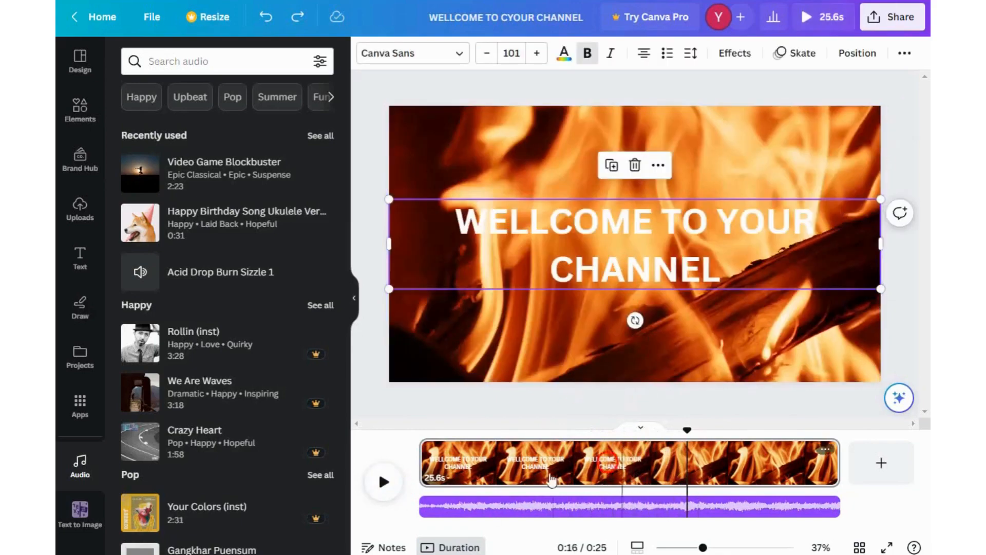
{"action": "left_click", "coordinate": [80, 56]}
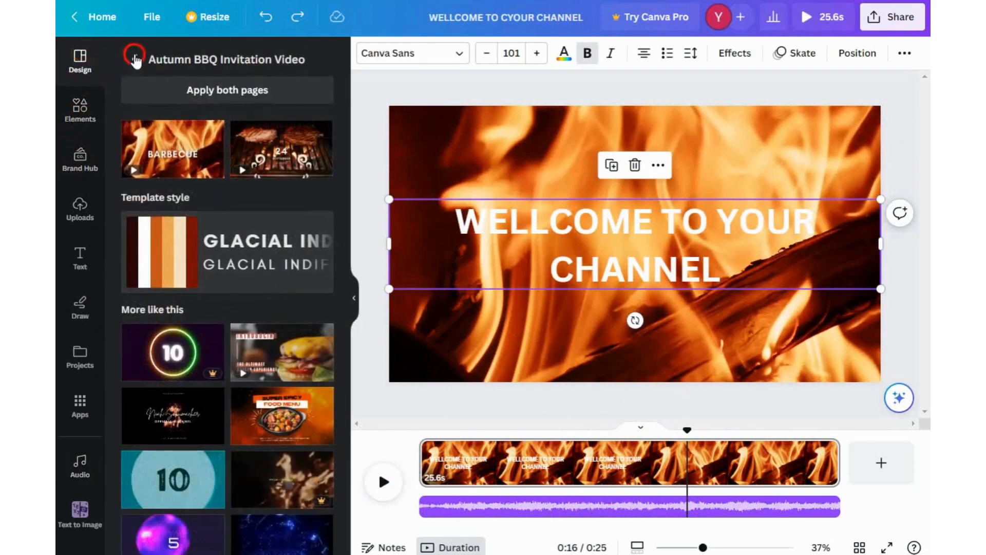
{"action": "left_click", "coordinate": [131, 61]}
{"action": "scroll", "coordinate": [224, 257], "scroll_direction": "down", "scroll_amount": 8}
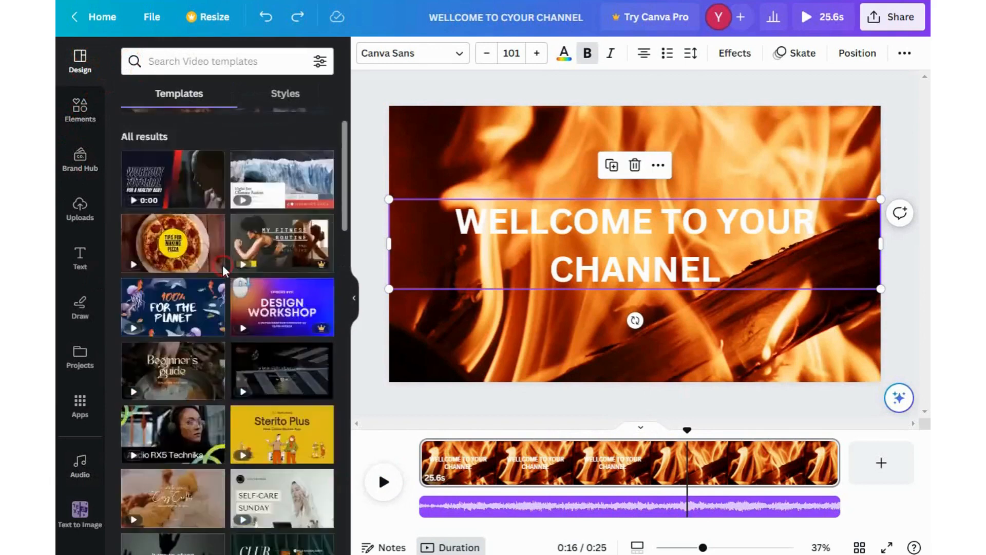
{"action": "left_click", "coordinate": [224, 267]}
{"action": "left_click", "coordinate": [178, 202]}
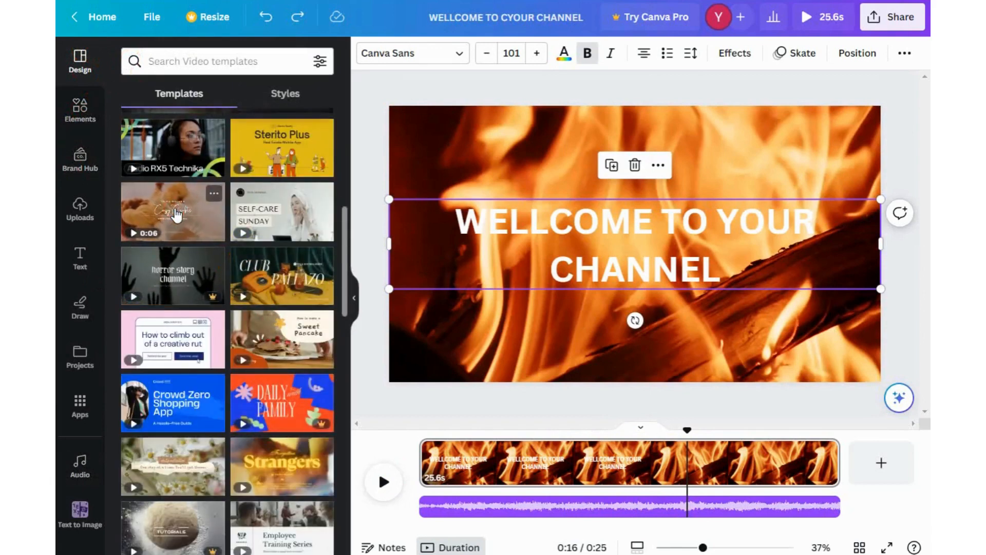
{"action": "left_click", "coordinate": [806, 553]}
{"action": "left_click", "coordinate": [881, 462]}
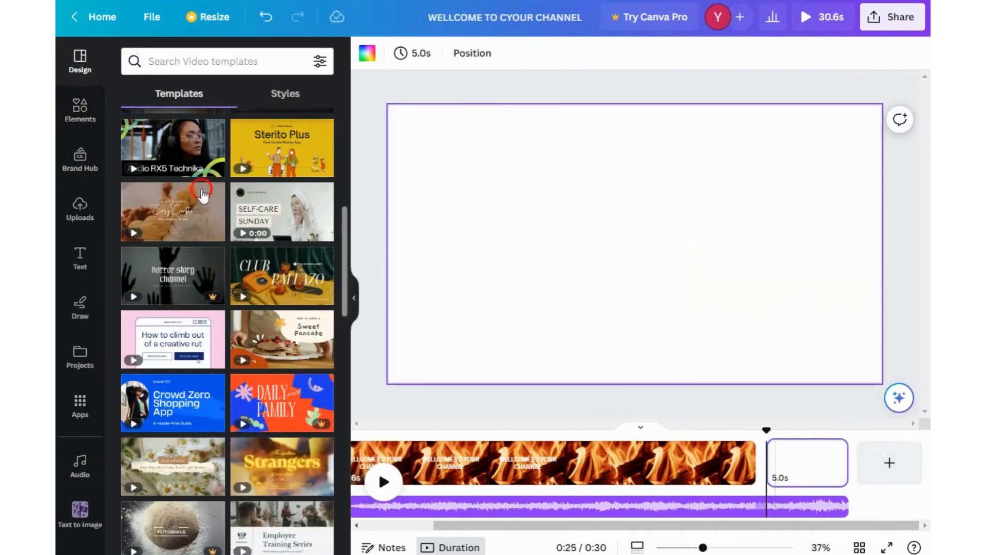
{"action": "left_click", "coordinate": [153, 202]}
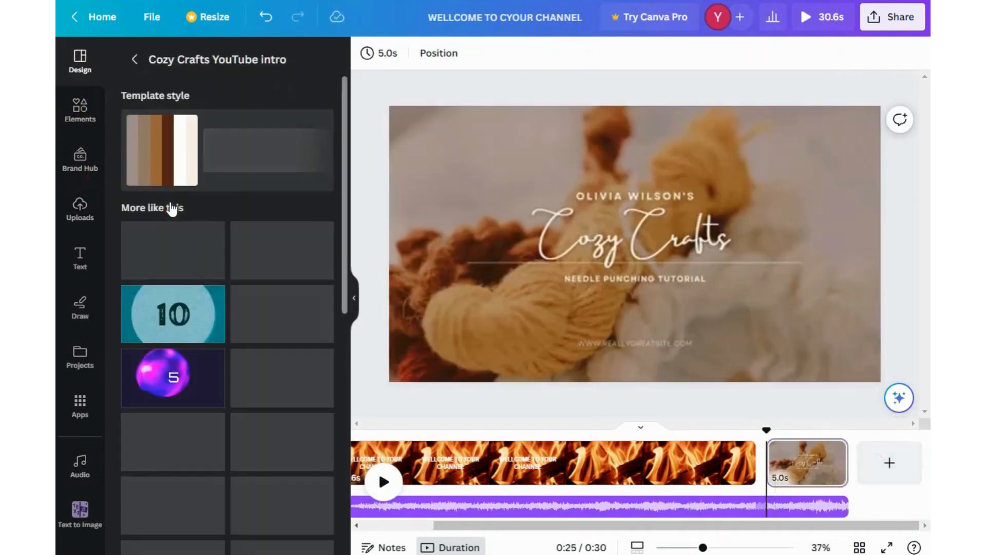
- Play the new template page to preview it
{"action": "left_click", "coordinate": [341, 272]}
{"action": "left_click", "coordinate": [649, 266]}
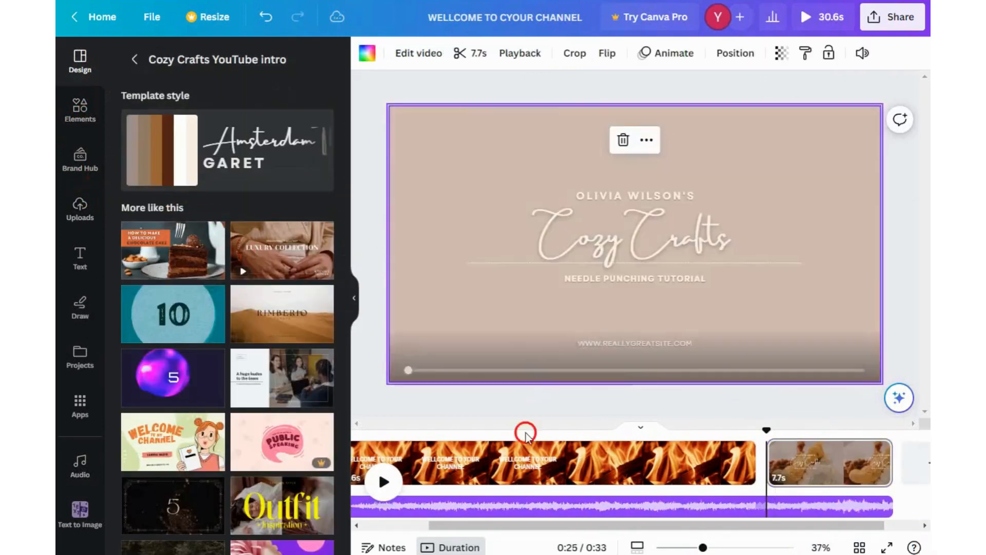
{"action": "left_click", "coordinate": [384, 483]}
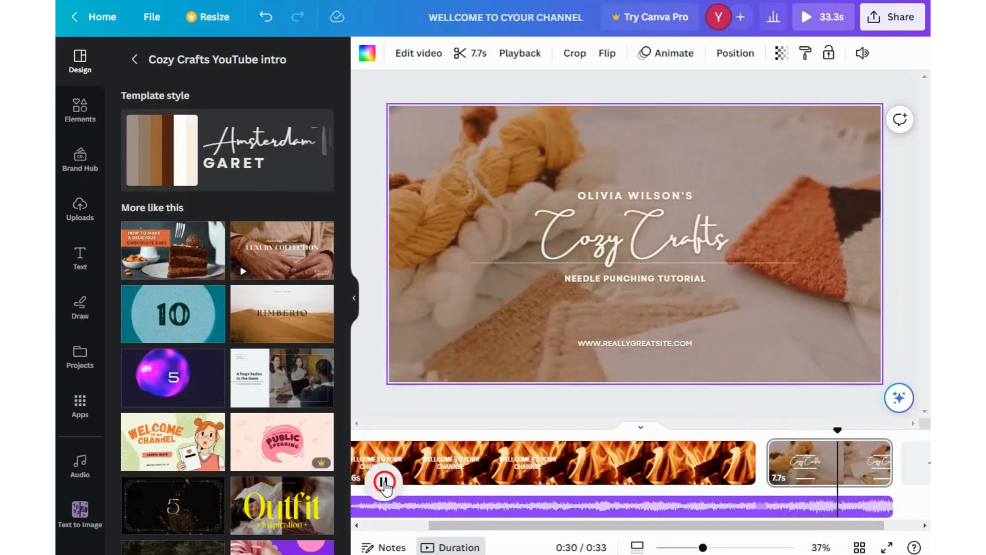
{"action": "left_click", "coordinate": [384, 483]}
- Delete all the template's text boxes — name, Cozy Crafts title, subtitle and website — keeping the background and divider line
{"action": "left_click", "coordinate": [628, 230]}
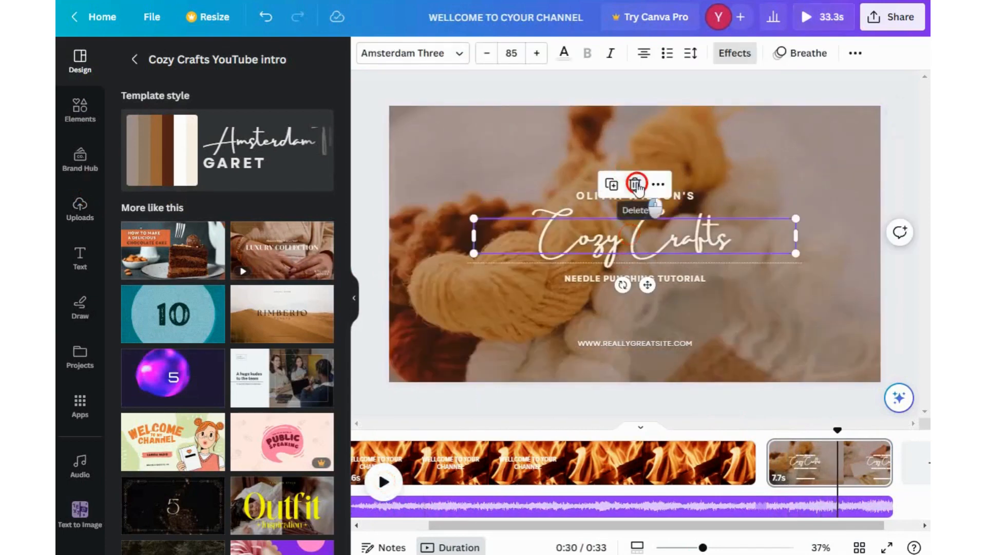
{"action": "left_click", "coordinate": [635, 183]}
{"action": "left_click", "coordinate": [634, 194]}
{"action": "left_click", "coordinate": [636, 158]}
{"action": "left_click", "coordinate": [635, 232]}
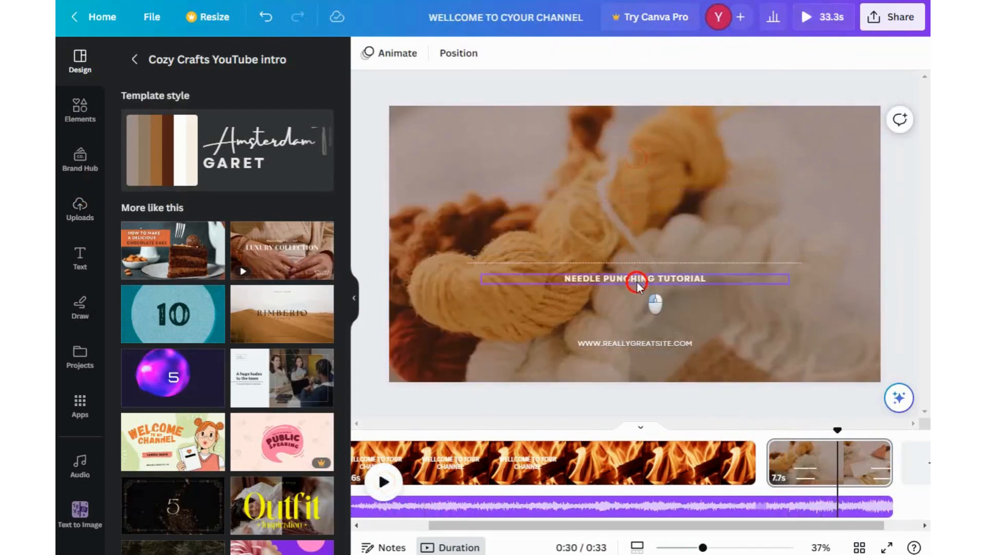
{"action": "left_click", "coordinate": [640, 279]}
{"action": "left_click", "coordinate": [637, 238]}
{"action": "left_click", "coordinate": [626, 345]}
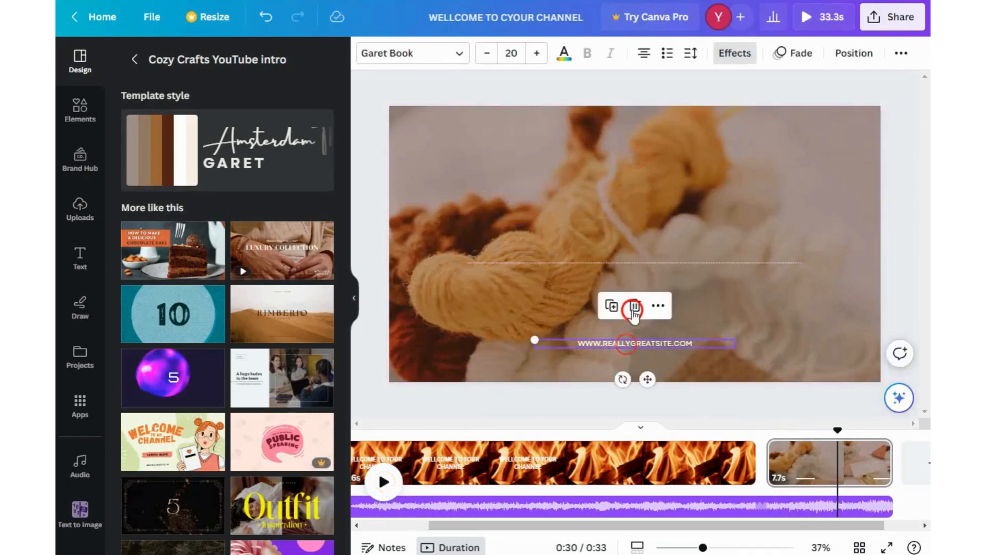
{"action": "left_click", "coordinate": [632, 310]}
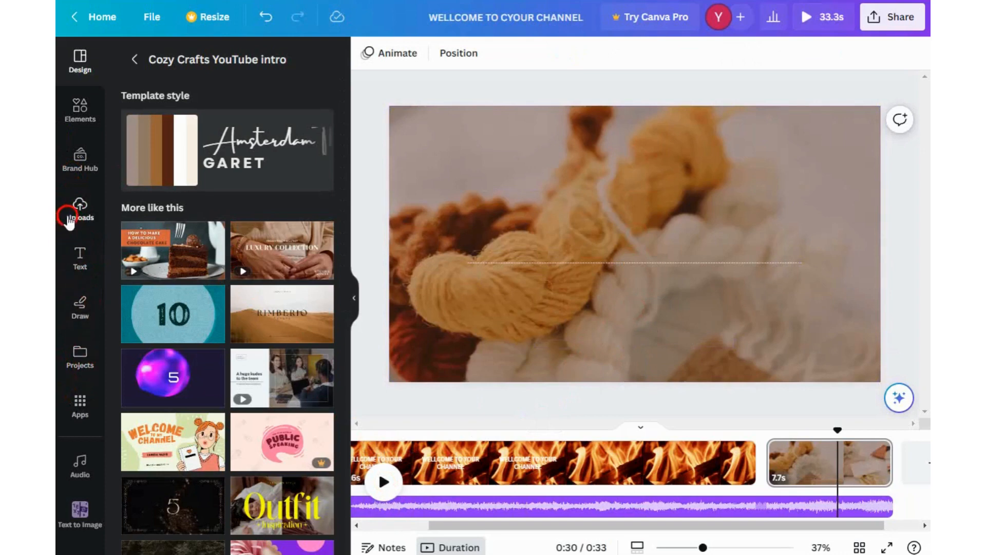
- Add a heading to the template page and make it read "GO ON"
{"action": "left_click", "coordinate": [78, 254]}
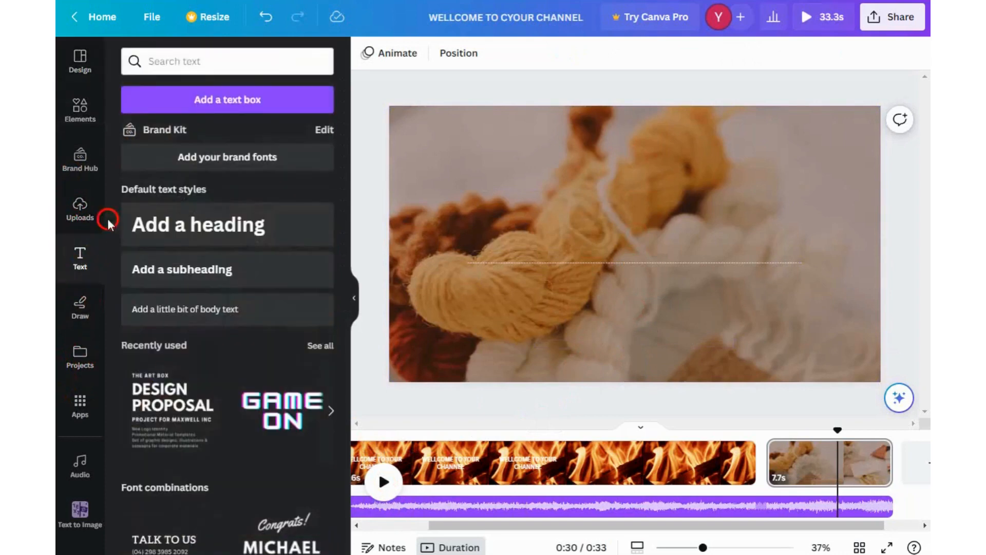
{"action": "left_click", "coordinate": [146, 222]}
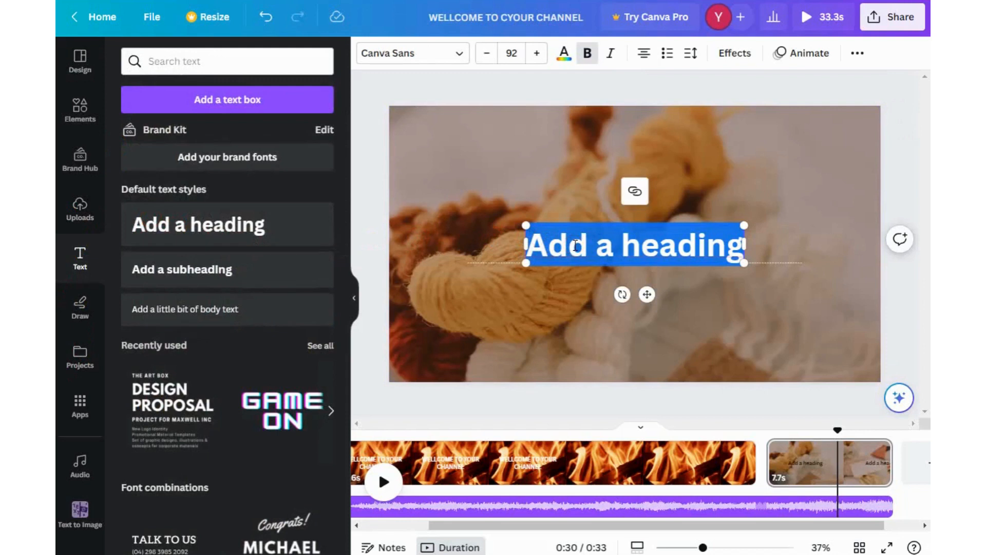
{"action": "type", "text": "G"}
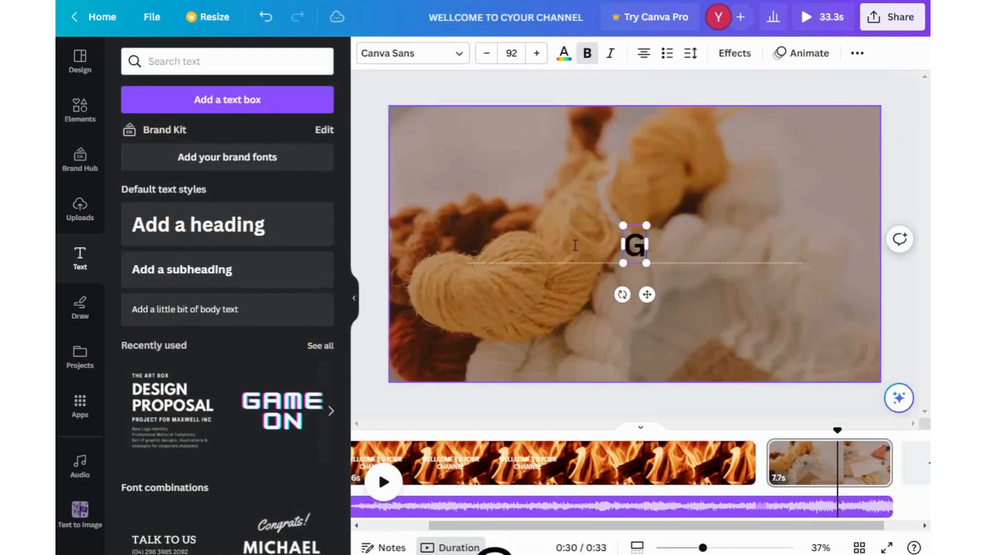
{"action": "type", "text": "O ON"}
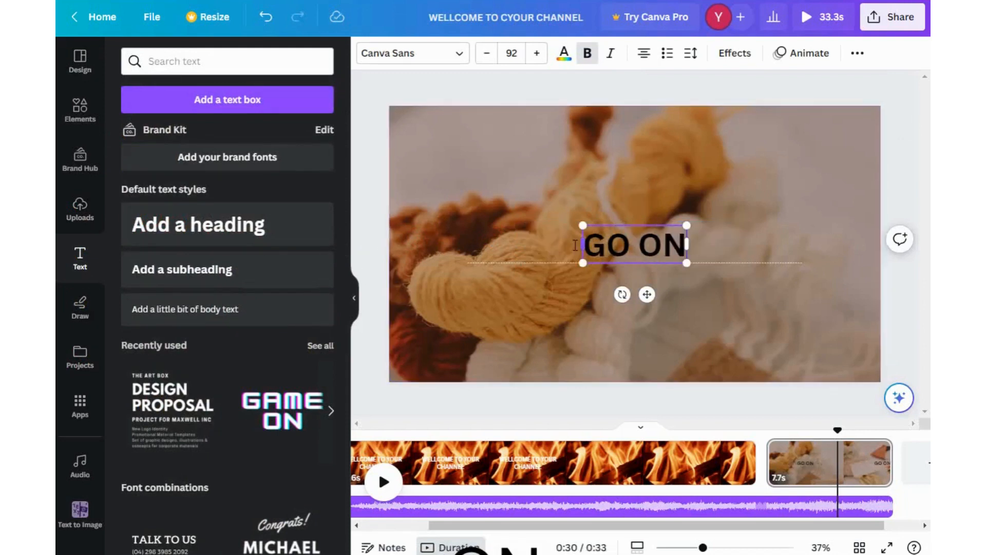
- Set the "GO ON" heading's text colour to white
{"action": "left_click", "coordinate": [563, 53]}
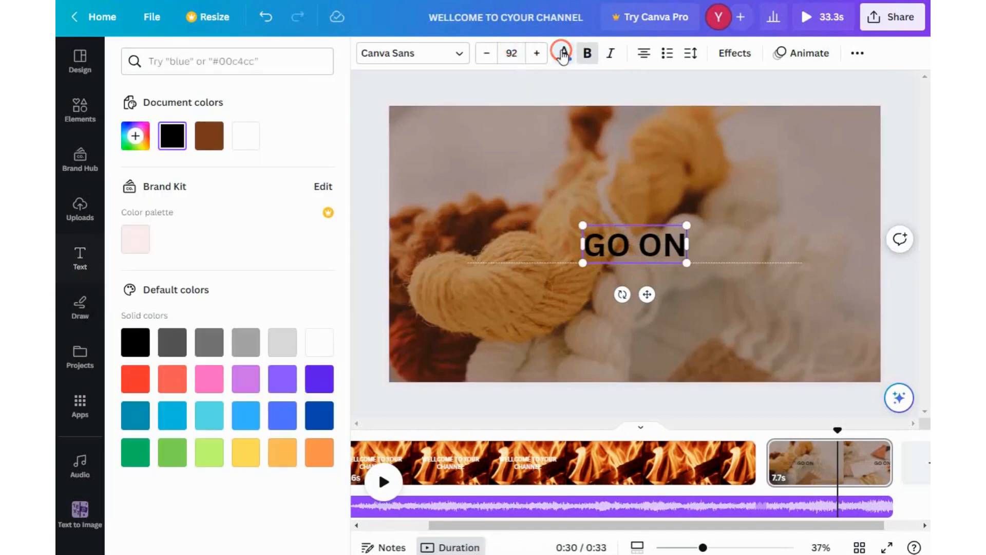
{"action": "left_click", "coordinate": [321, 349]}
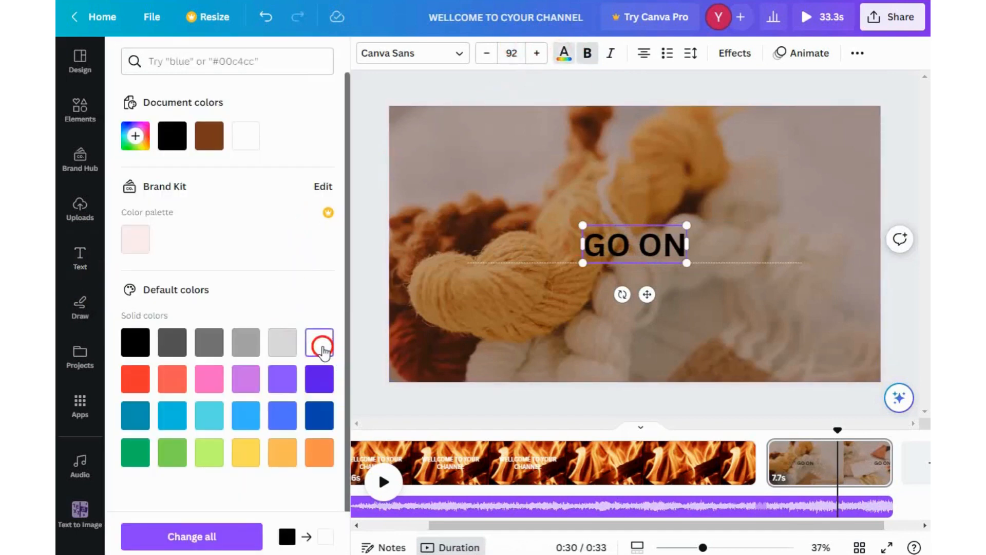
{"action": "left_click_drag", "start_coordinate": [324, 353], "coordinate": [583, 304]}
{"action": "left_click", "coordinate": [606, 256]}
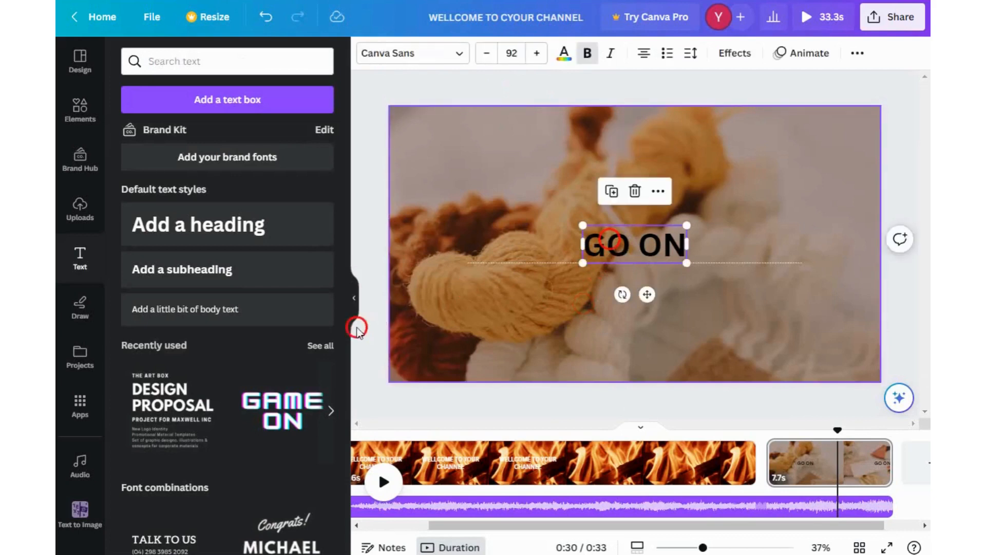
{"action": "left_click", "coordinate": [565, 52]}
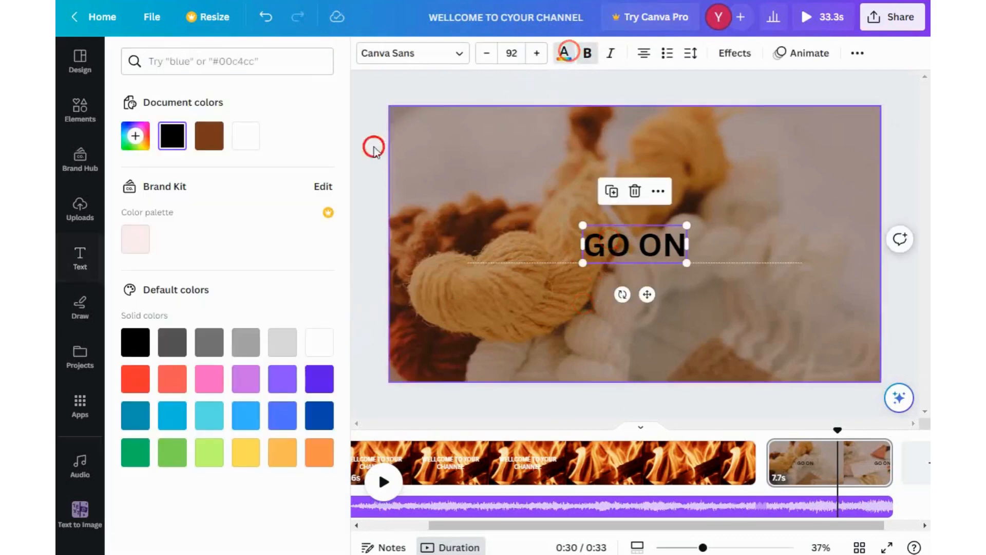
{"action": "left_click", "coordinate": [319, 342]}
{"action": "left_click", "coordinate": [442, 359]}
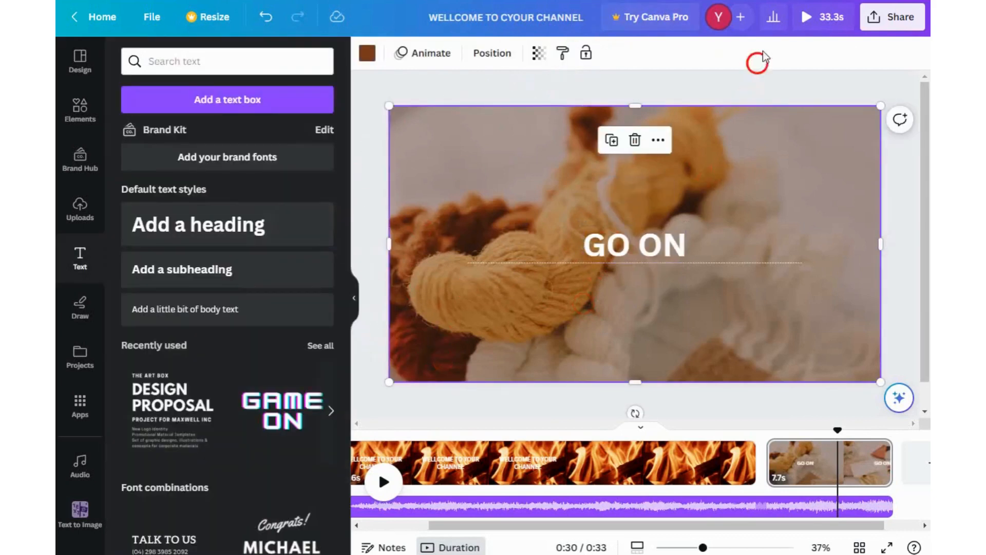
{"action": "left_click", "coordinate": [649, 249]}
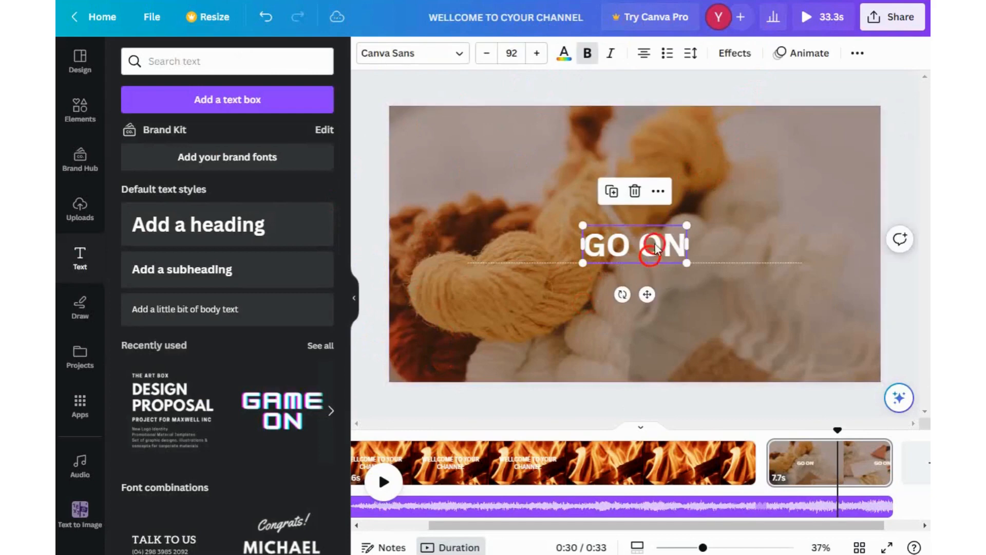
- Apply the Block text animation to the "GO ON" heading
{"action": "left_click", "coordinate": [811, 52]}
{"action": "scroll", "coordinate": [193, 401], "scroll_direction": "down", "scroll_amount": 6}
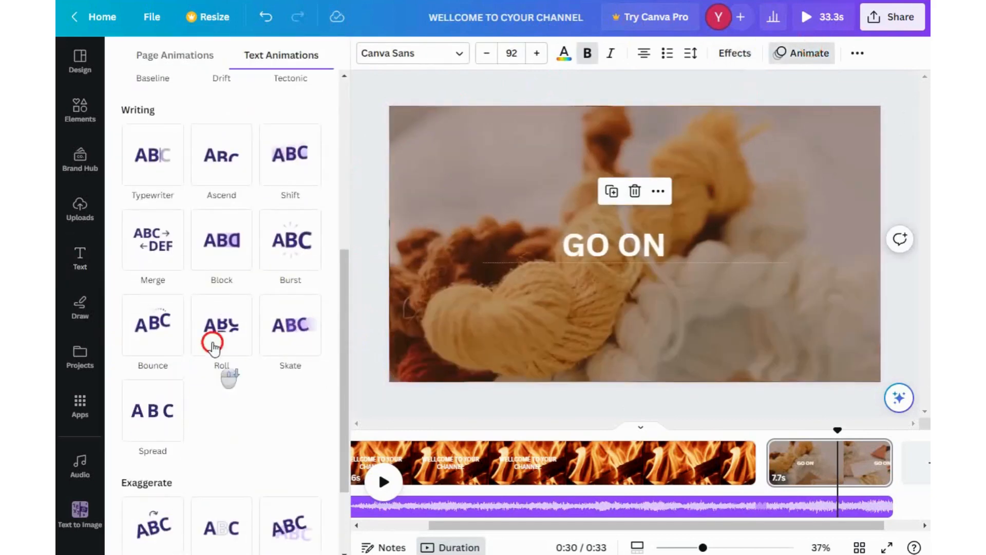
{"action": "left_click", "coordinate": [239, 257]}
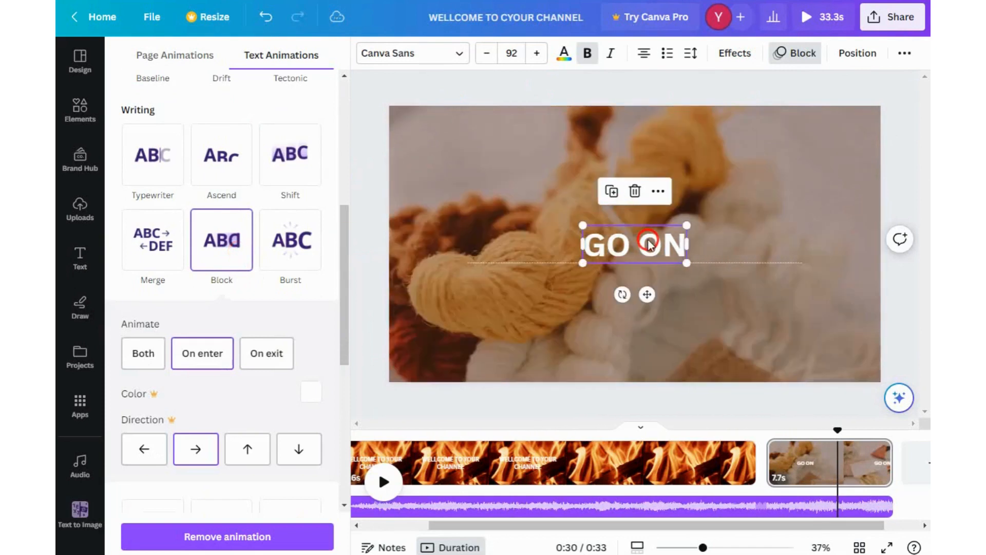
- Adjust when the "GO ON" heading appears on the page's timeline and play the page to preview it
{"action": "left_click", "coordinate": [658, 191]}
{"action": "left_click", "coordinate": [676, 312]}
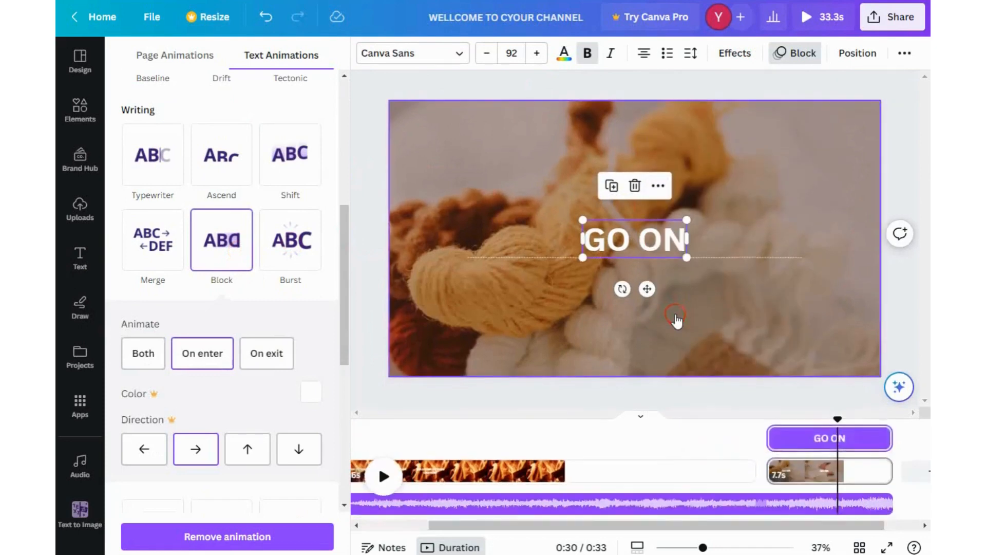
{"action": "left_click_drag", "start_coordinate": [769, 436], "coordinate": [785, 436]}
{"action": "left_click_drag", "start_coordinate": [890, 440], "coordinate": [707, 403]}
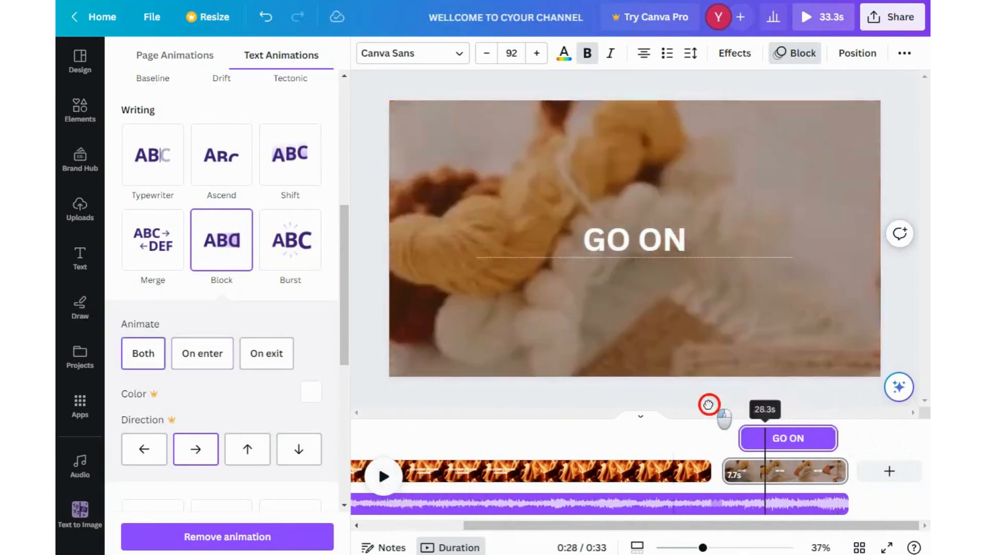
{"action": "left_click", "coordinate": [545, 457]}
{"action": "left_click", "coordinate": [384, 476]}
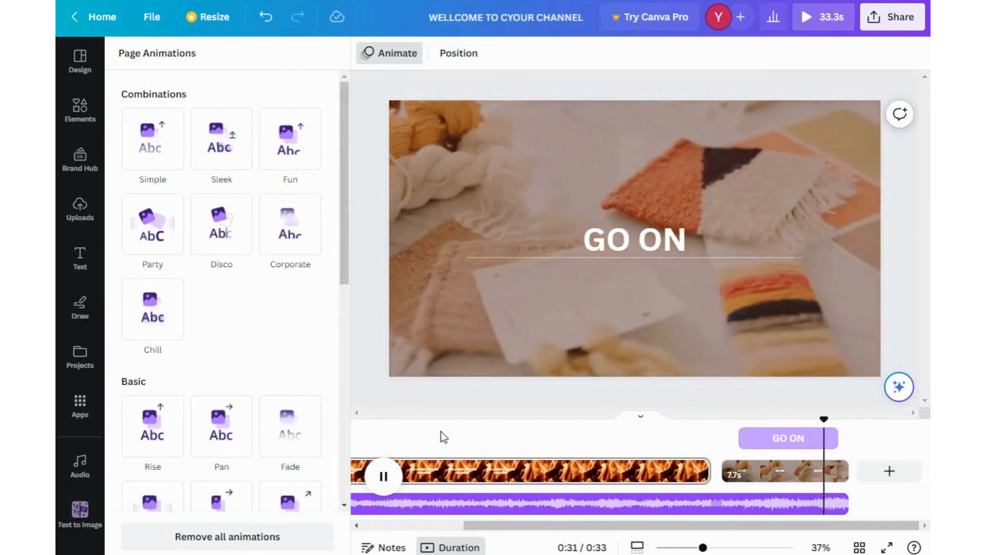
- Add a new blank page at the end of the video
{"action": "left_click", "coordinate": [881, 474]}
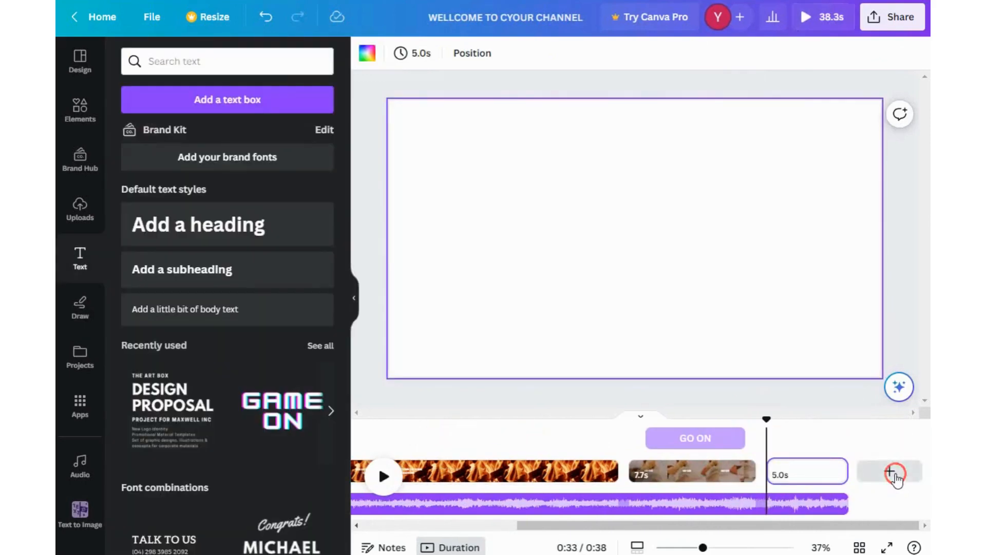
{"action": "left_click", "coordinate": [79, 61]}
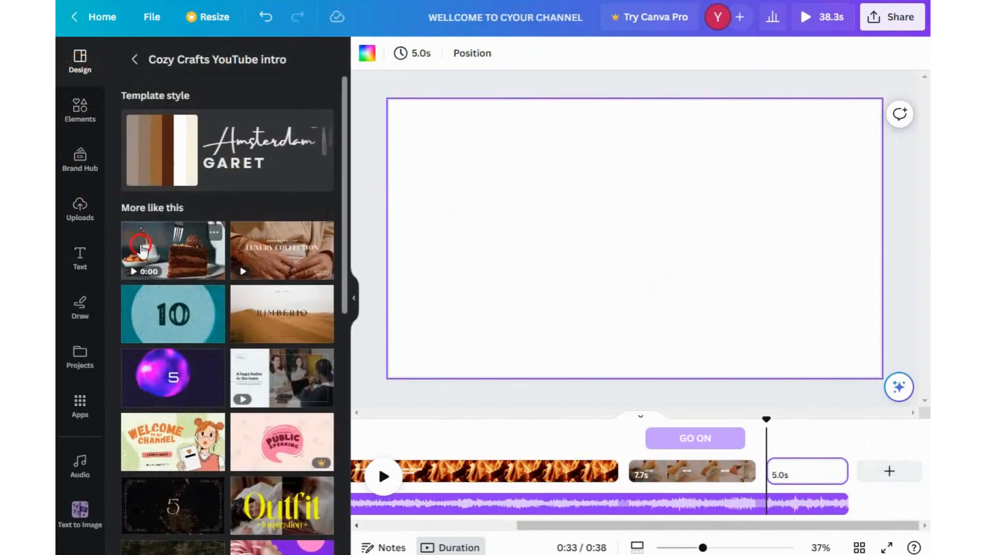
{"action": "left_click", "coordinate": [176, 255]}
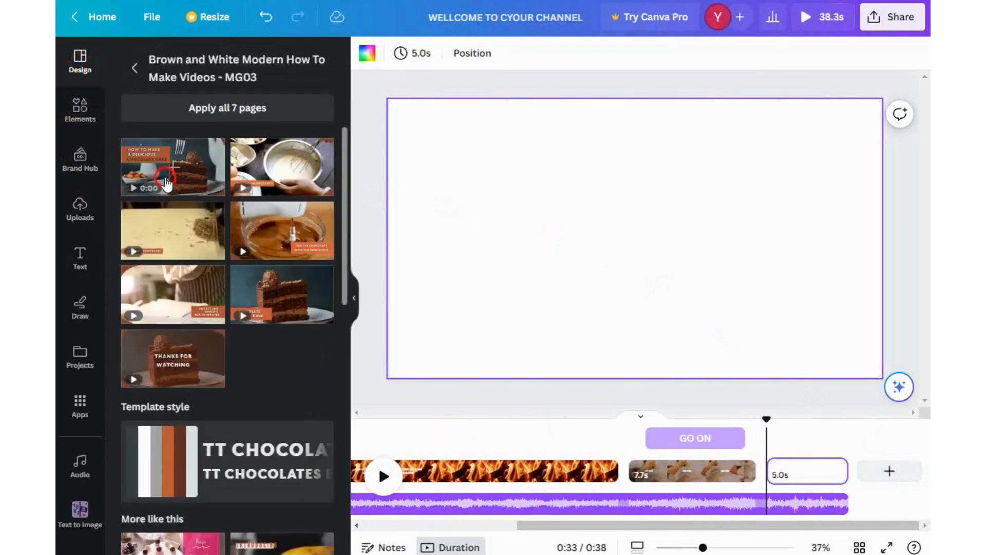
{"action": "left_click", "coordinate": [168, 181]}
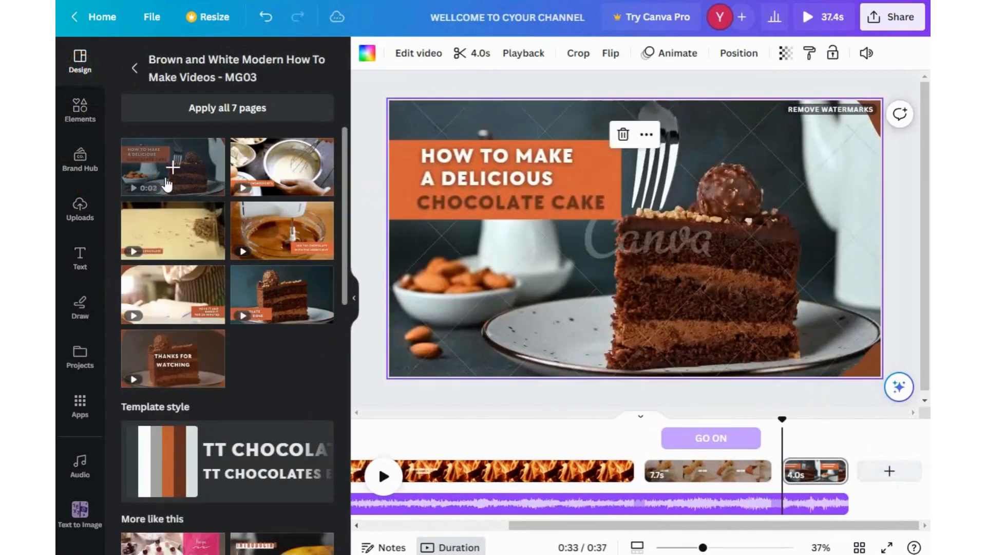
{"action": "left_click", "coordinate": [623, 135]}
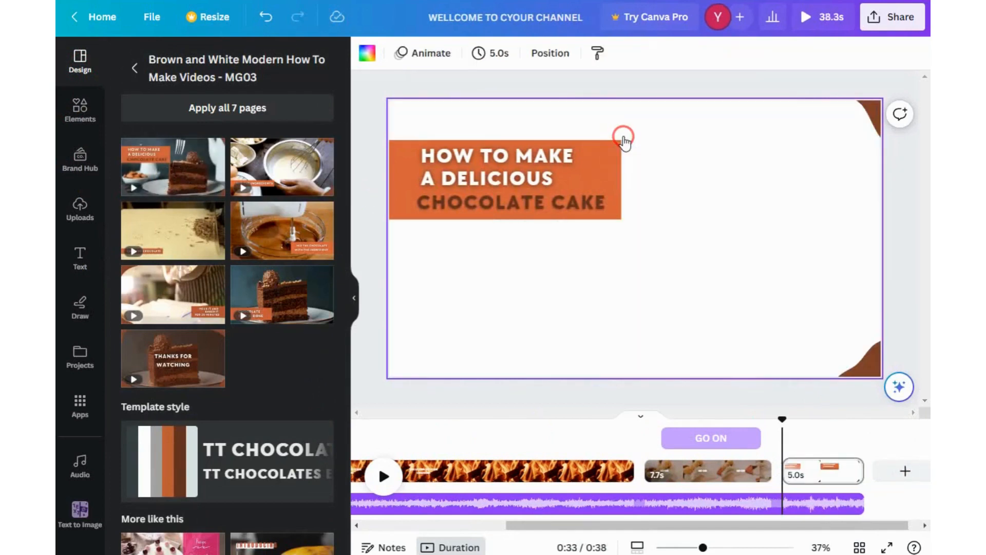
{"action": "left_click", "coordinate": [264, 22]}
{"action": "left_click", "coordinate": [264, 23]}
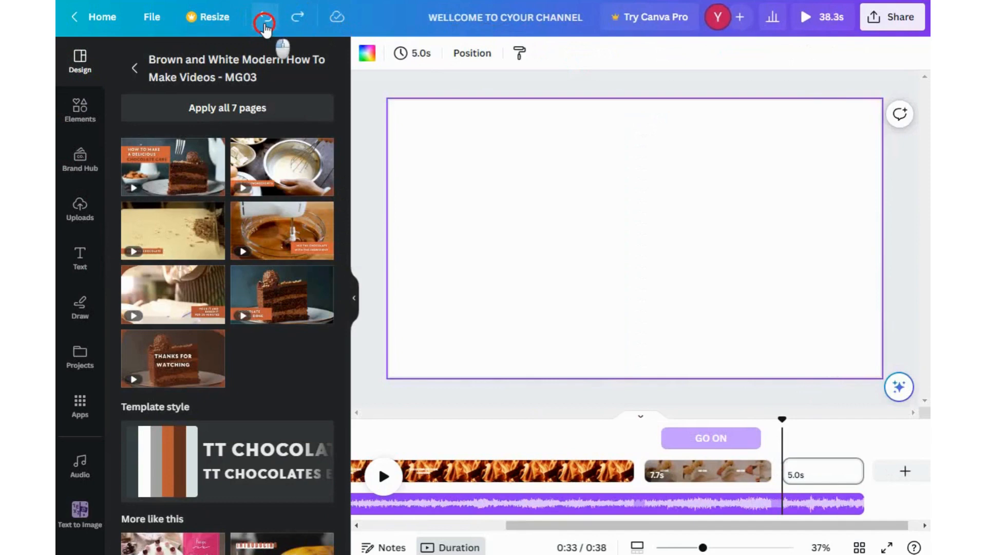
{"action": "left_click", "coordinate": [265, 23]}
- Apply the first page of the Yellow white minimalist how to make espresso video template to the blank page and preview it
{"action": "left_click", "coordinate": [893, 470]}
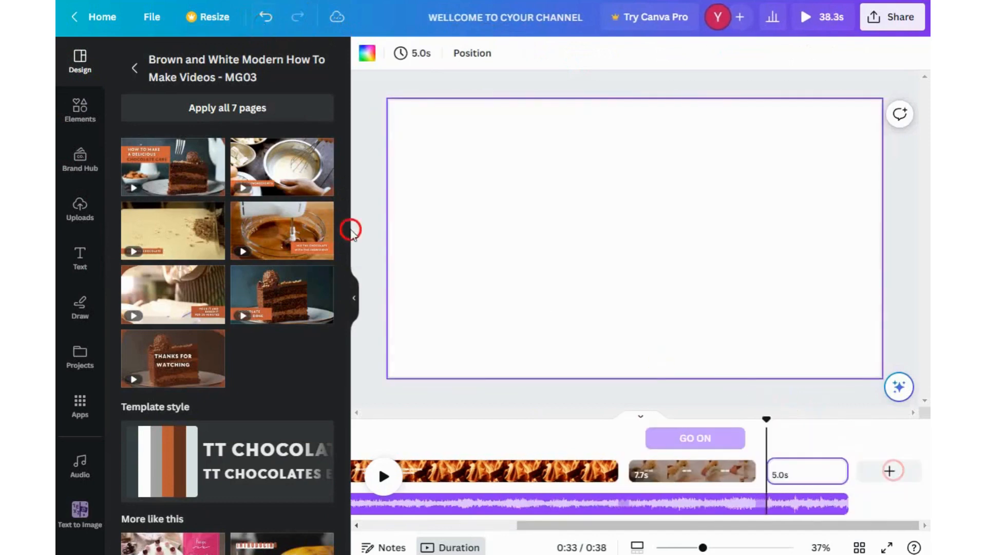
{"action": "scroll", "coordinate": [208, 359], "scroll_direction": "down", "scroll_amount": 5}
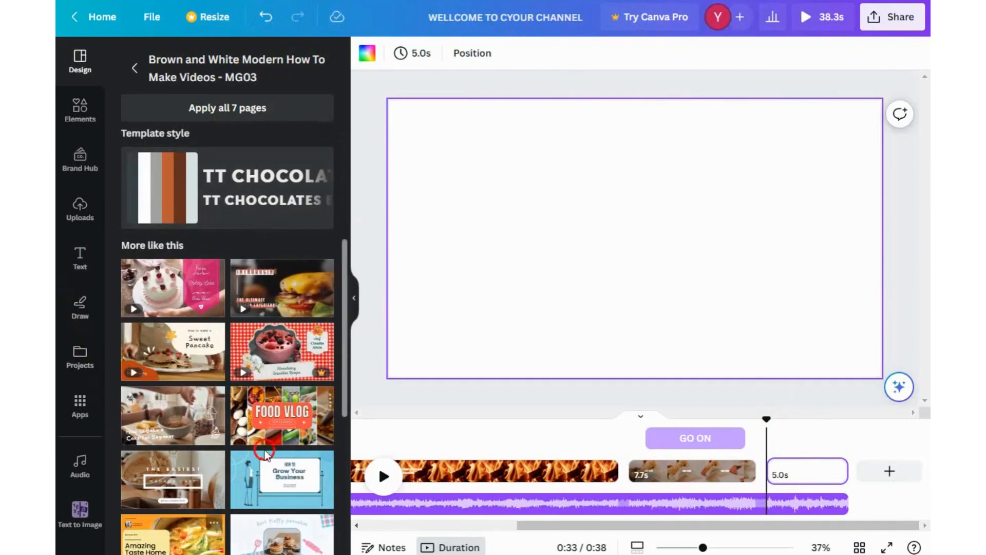
{"action": "scroll", "coordinate": [266, 454], "scroll_direction": "down", "scroll_amount": 5}
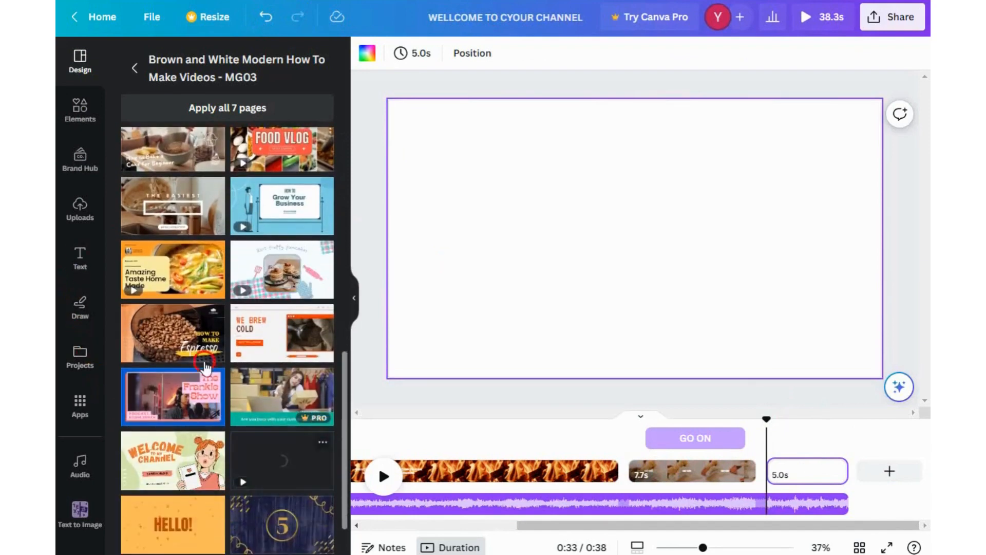
{"action": "left_click", "coordinate": [206, 364]}
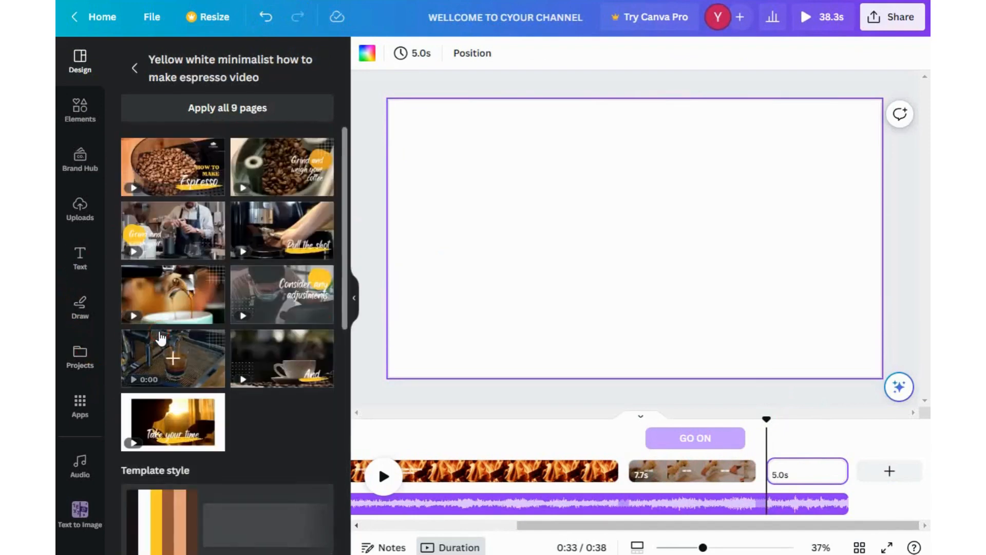
{"action": "left_click", "coordinate": [161, 188]}
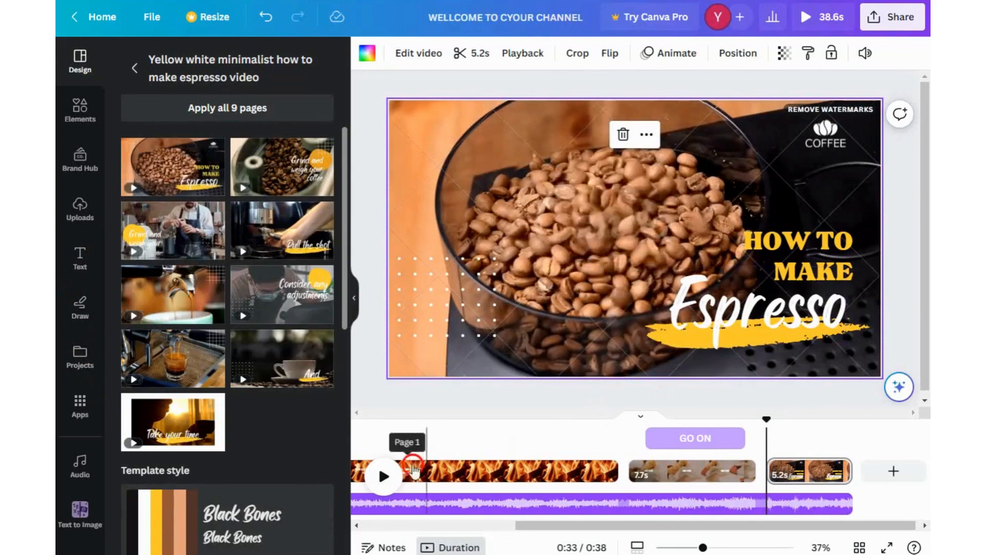
{"action": "left_click", "coordinate": [391, 477]}
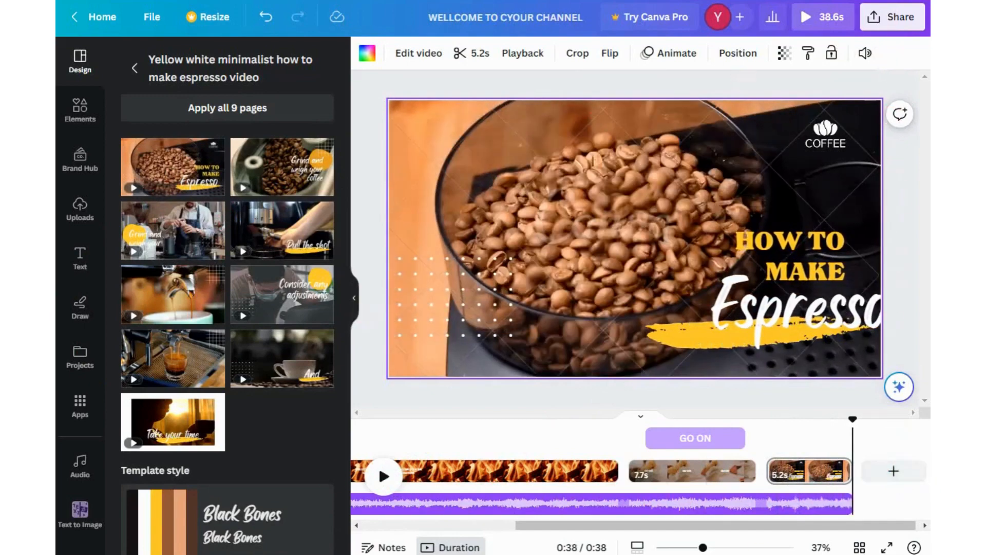
- Add another page, fill it with the espresso template's pouring-shot page, and play it to preview
{"action": "left_click", "coordinate": [897, 468]}
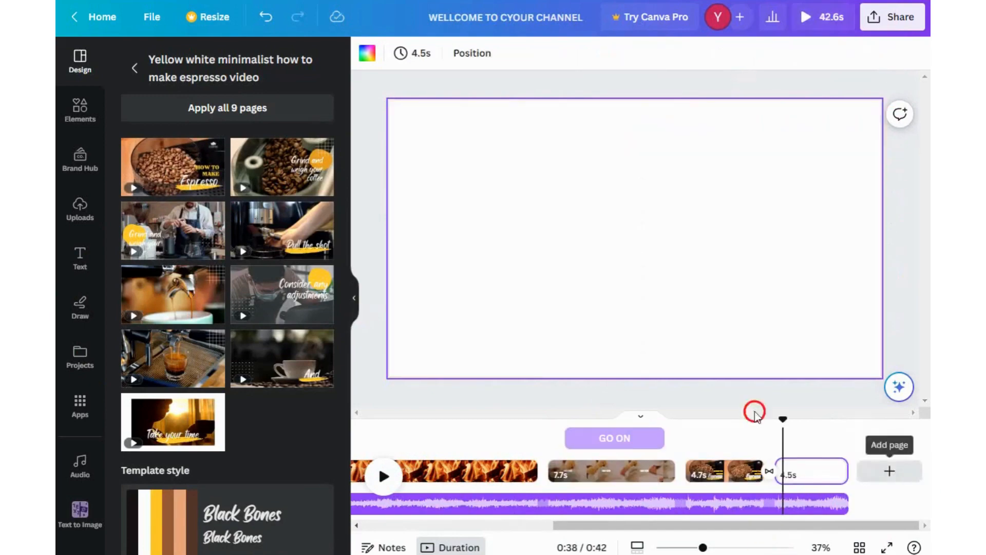
{"action": "scroll", "coordinate": [226, 308], "scroll_direction": "down", "scroll_amount": 7}
{"action": "scroll", "coordinate": [226, 308], "scroll_direction": "up", "scroll_amount": 7}
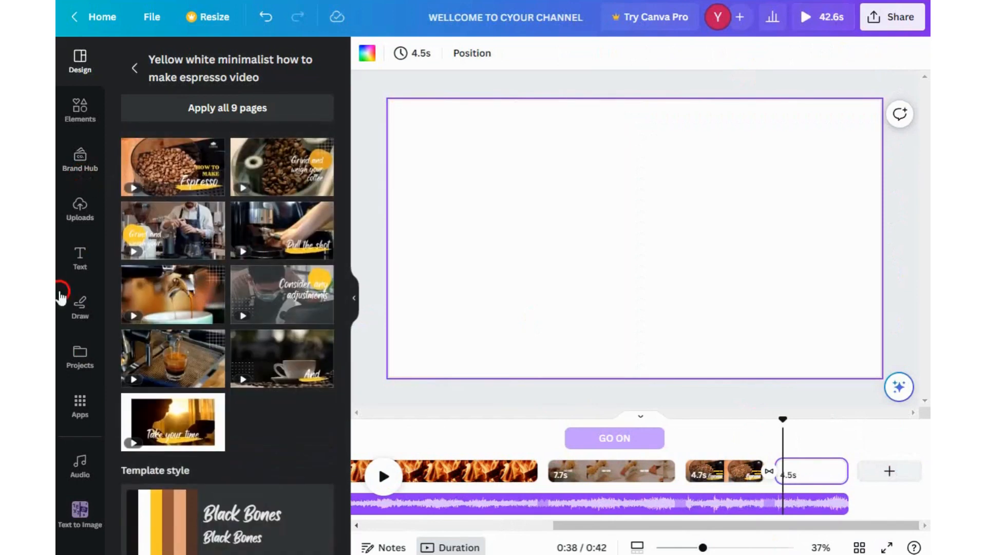
{"action": "left_click", "coordinate": [154, 293]}
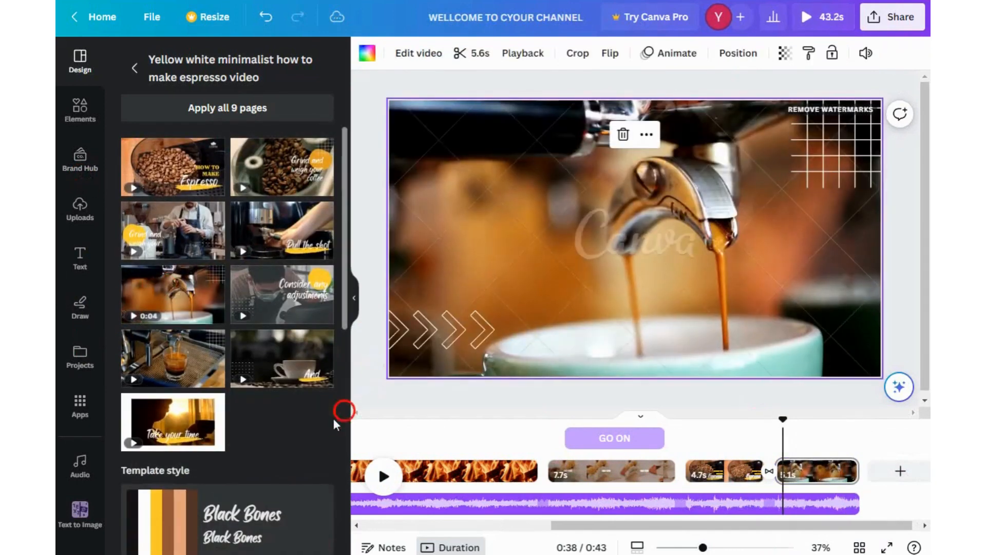
{"action": "left_click", "coordinate": [385, 476]}
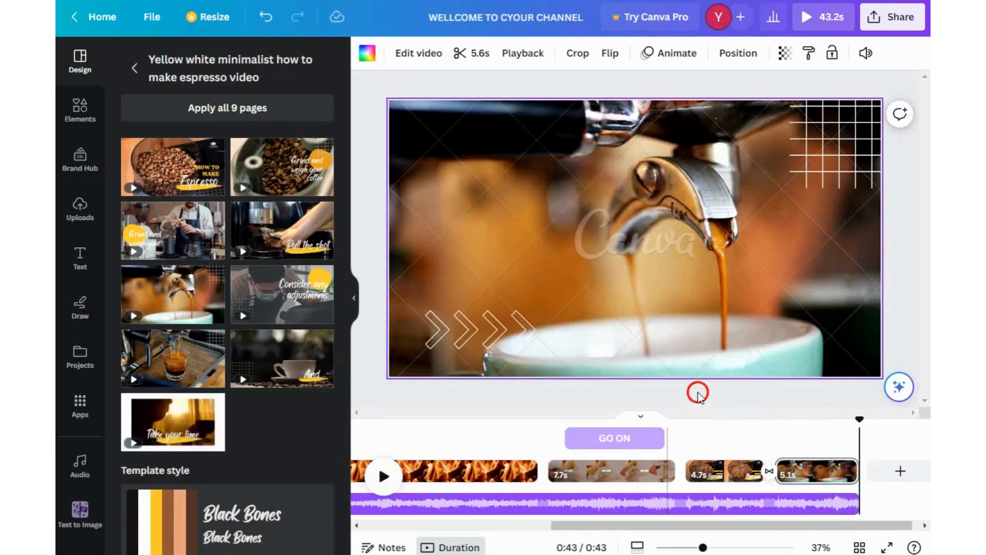
- Undo the last four changes, removing the espresso template pages and the added blank pages from the video
{"action": "scroll", "coordinate": [231, 377], "scroll_direction": "down", "scroll_amount": 10}
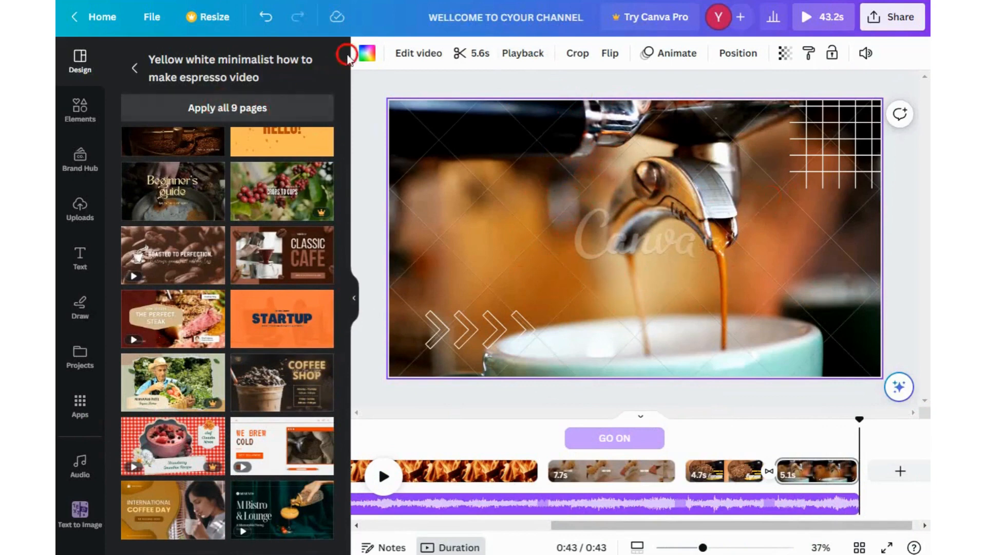
{"action": "left_click", "coordinate": [262, 18]}
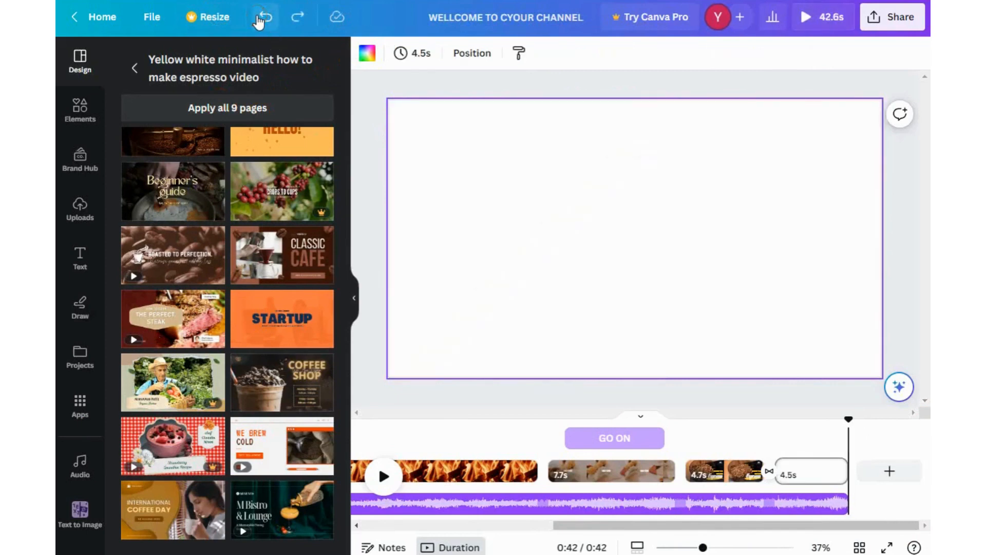
{"action": "left_click", "coordinate": [262, 17]}
{"action": "left_click", "coordinate": [260, 19]}
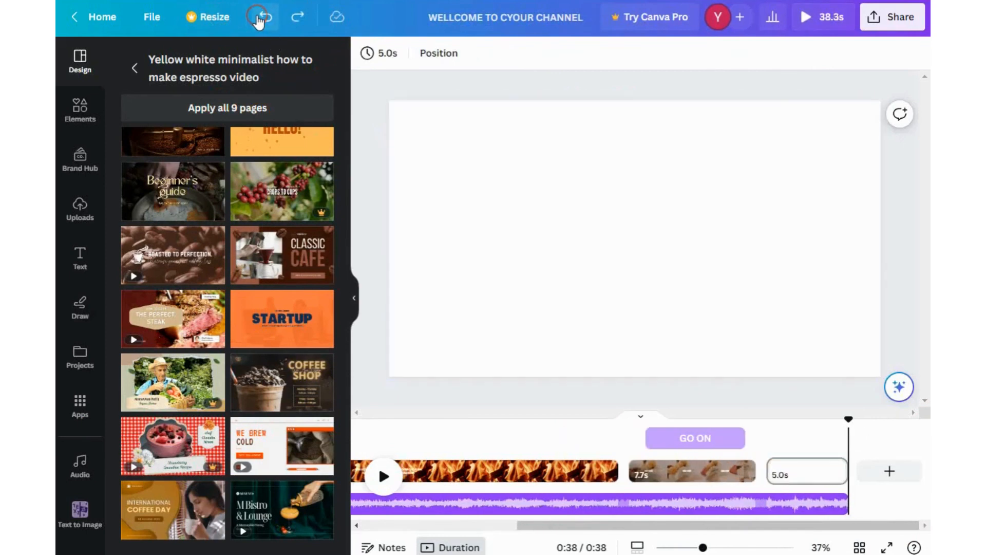
{"action": "left_click", "coordinate": [259, 18]}
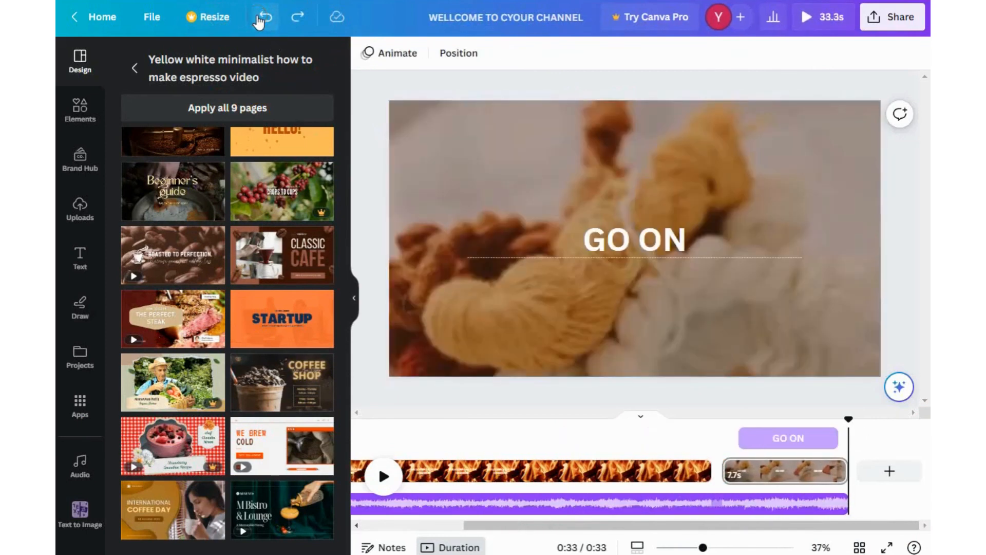
- Download the design as an MP4 video at 1080p quality including all pages
{"action": "left_click", "coordinate": [894, 26]}
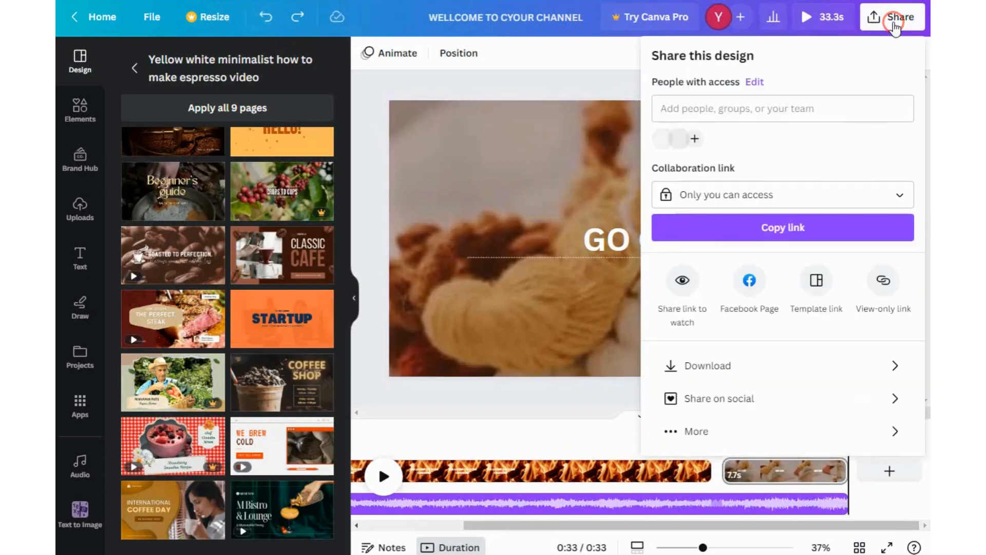
{"action": "left_click", "coordinate": [721, 368]}
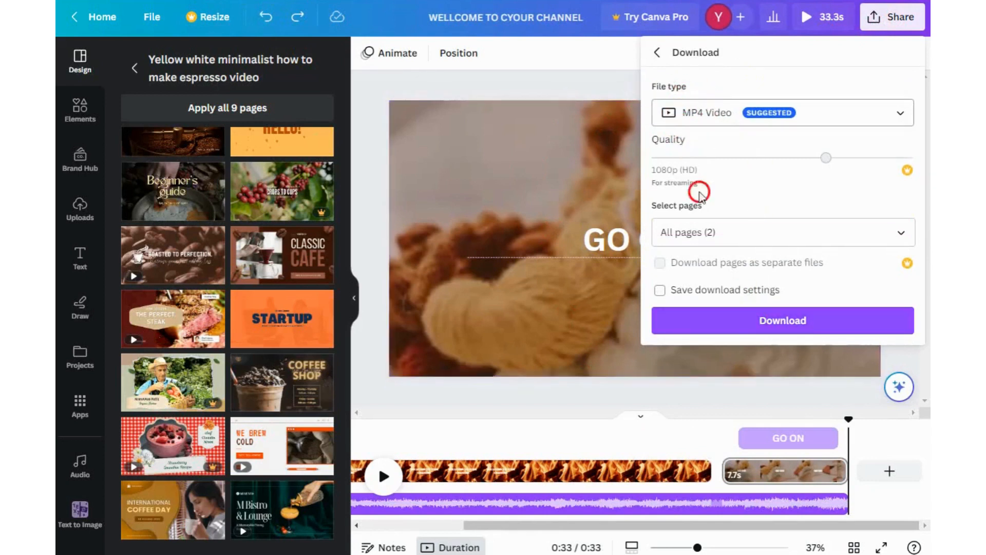
{"action": "left_click", "coordinate": [798, 323]}
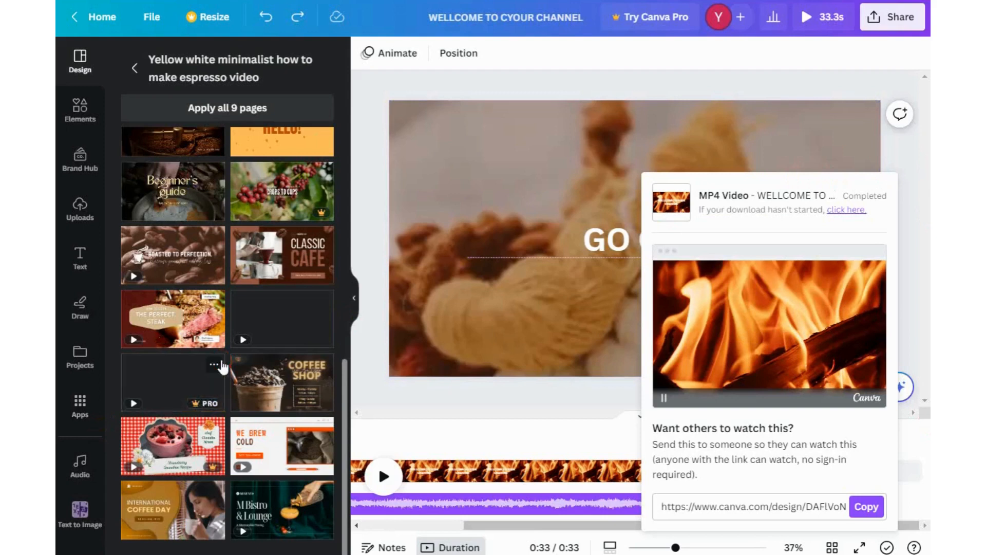
- Show the downloaded WELLCOME TO CYOUR CHANNEL video in its folder and open it to play
{"action": "left_click", "coordinate": [492, 404]}
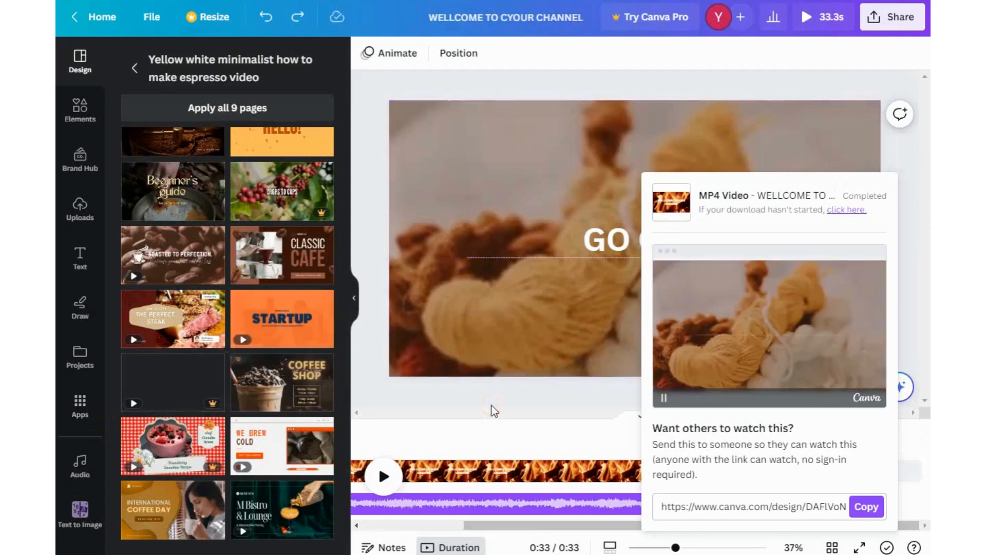
{"action": "left_click", "coordinate": [491, 405]}
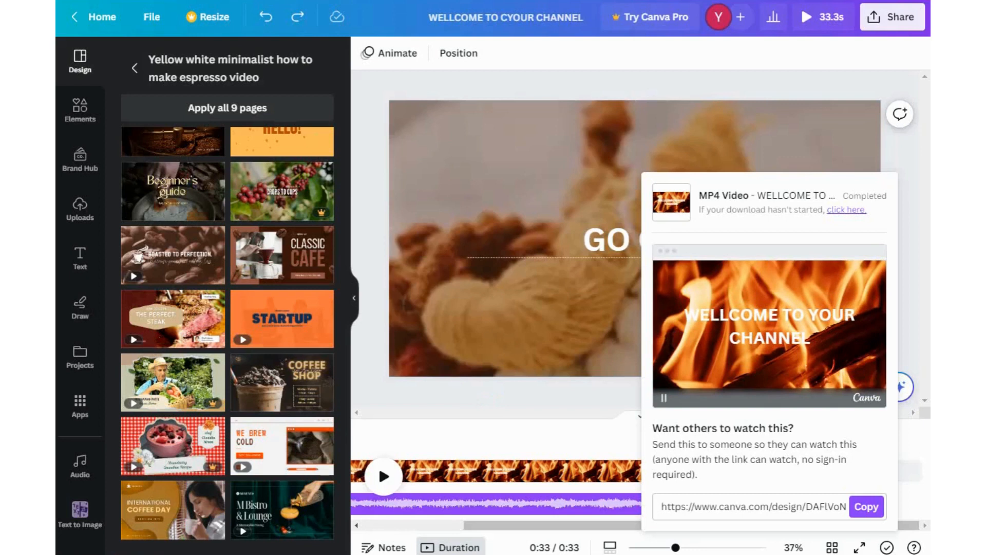
{"action": "left_click", "coordinate": [197, 554]}
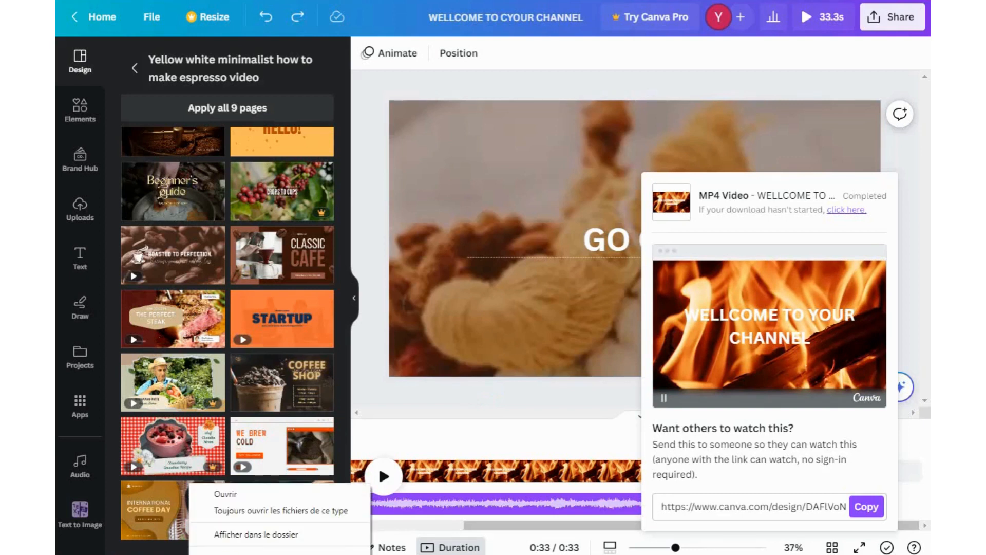
{"action": "left_click", "coordinate": [258, 535]}
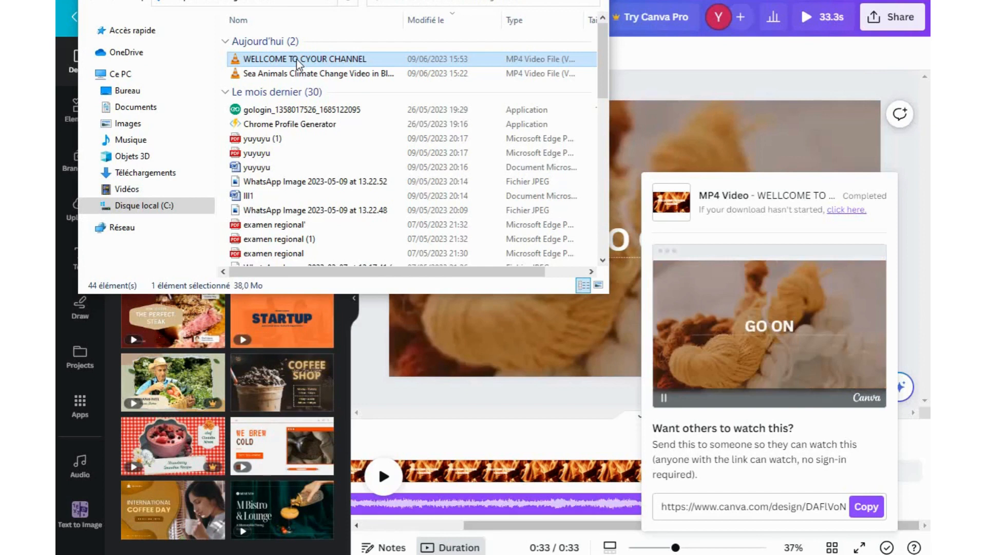
{"action": "double_click", "coordinate": [297, 60]}
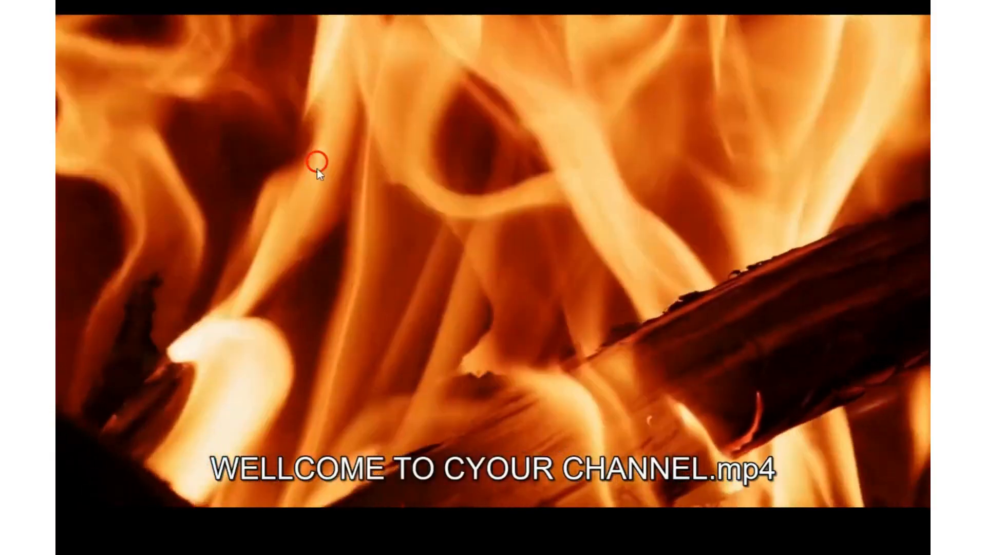
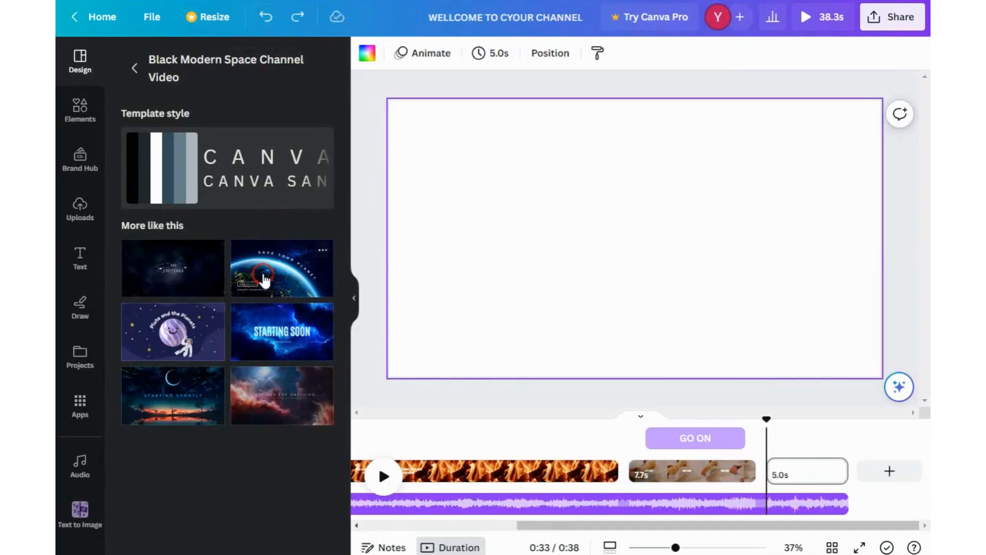
{"action": "left_click", "coordinate": [175, 407]}
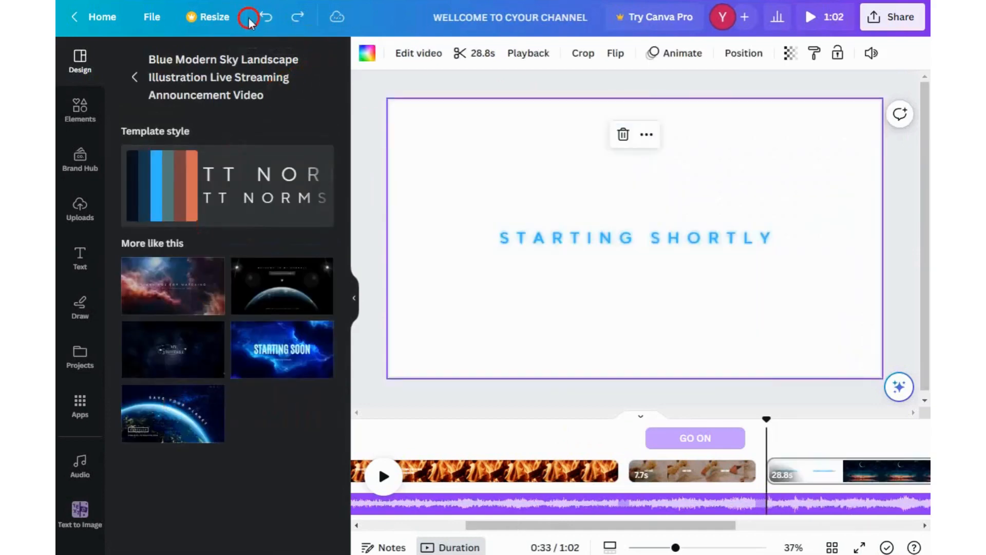
{"action": "left_click", "coordinate": [266, 17]}
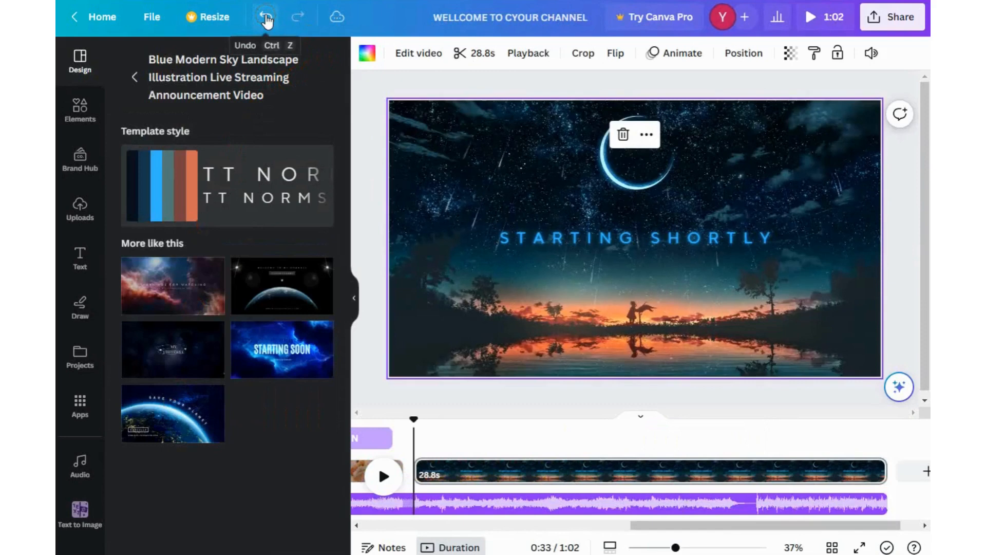
{"action": "left_click", "coordinate": [266, 18]}
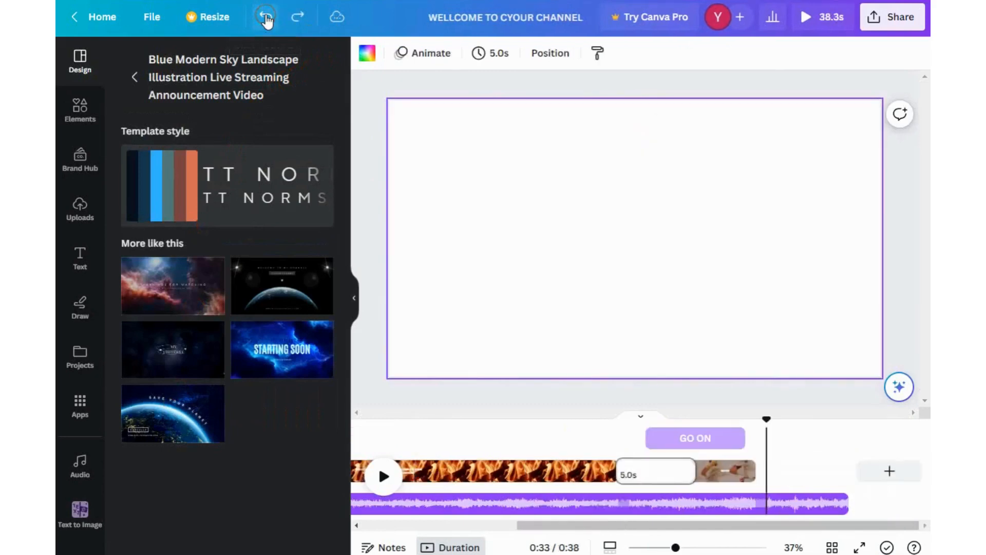
- Browse the SPACE video template search results
{"action": "left_click", "coordinate": [152, 96]}
{"action": "scroll", "coordinate": [295, 198], "scroll_direction": "down", "scroll_amount": 5}
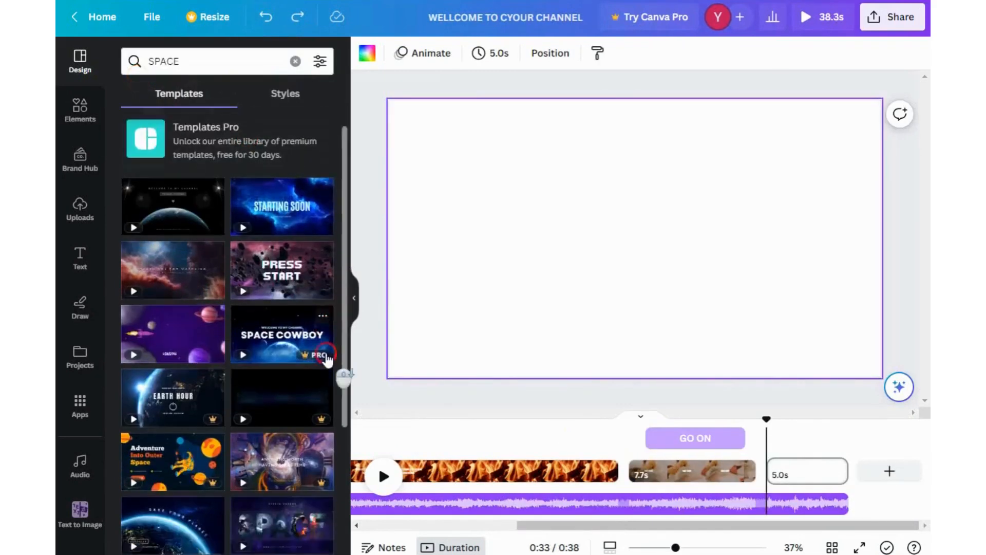
{"action": "left_click", "coordinate": [295, 198]}
{"action": "scroll", "coordinate": [226, 343], "scroll_direction": "down", "scroll_amount": 5}
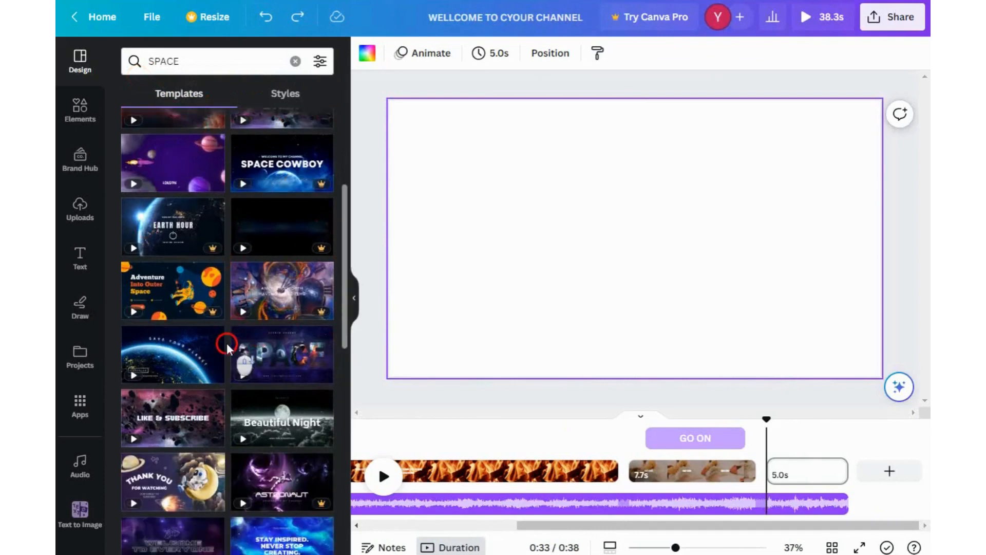
{"action": "scroll", "coordinate": [213, 326], "scroll_direction": "down", "scroll_amount": 5}
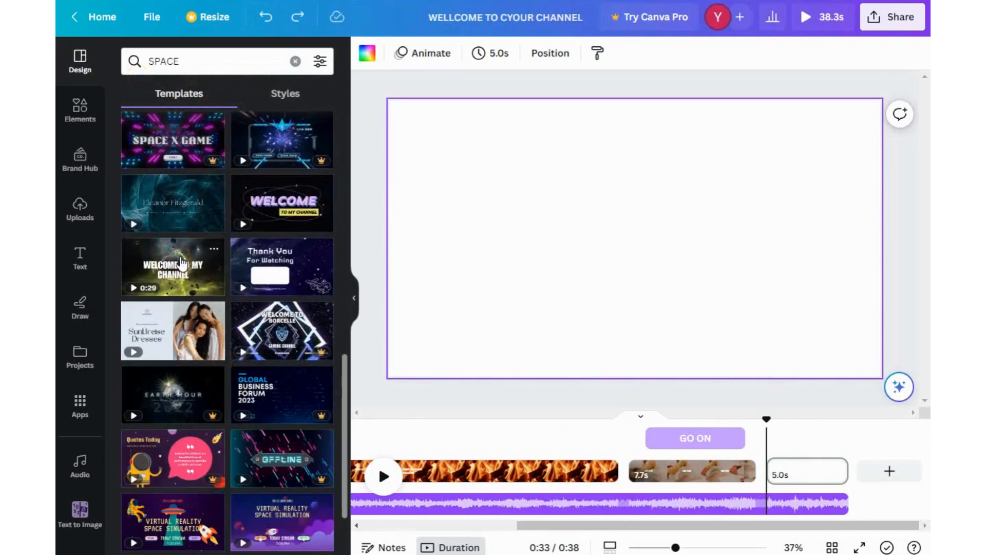
{"action": "scroll", "coordinate": [181, 263], "scroll_direction": "down", "scroll_amount": 10}
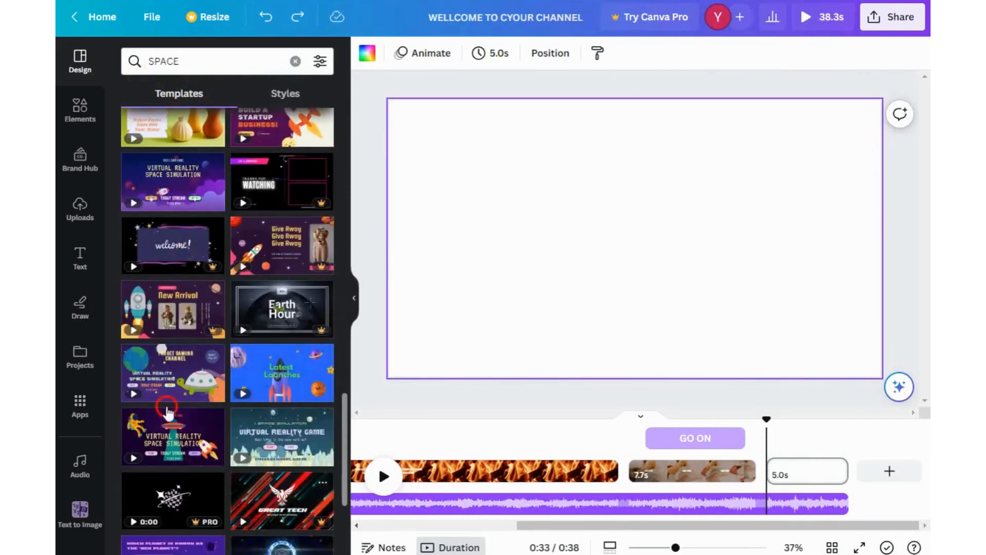
- Search the video templates for JOURNEY
{"action": "left_click", "coordinate": [294, 62]}
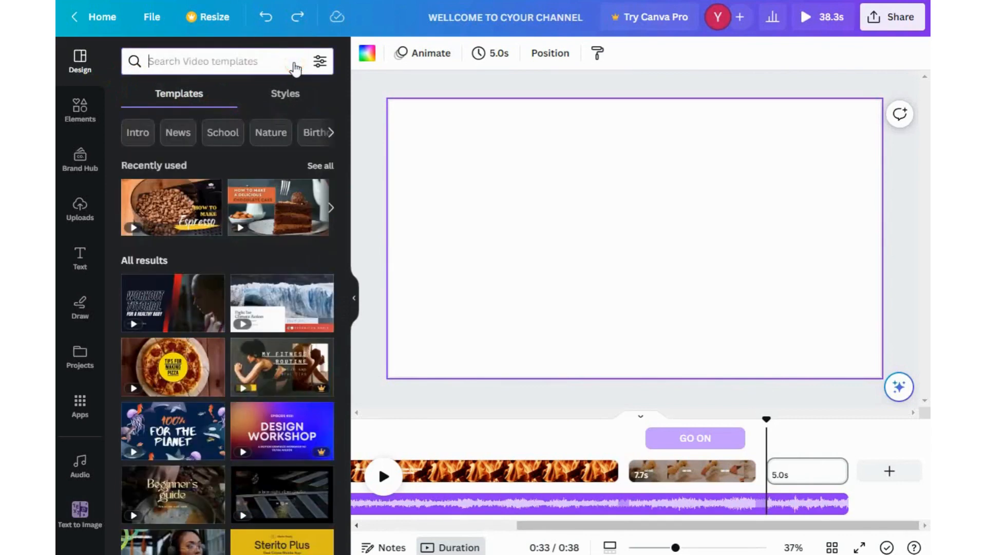
{"action": "type", "text": "JOURN"}
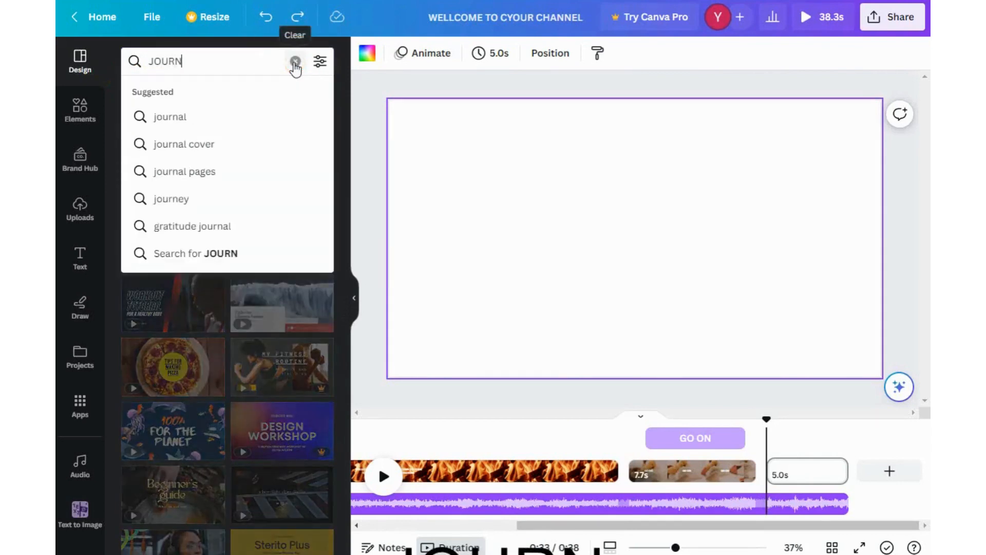
{"action": "type", "text": "ET"}
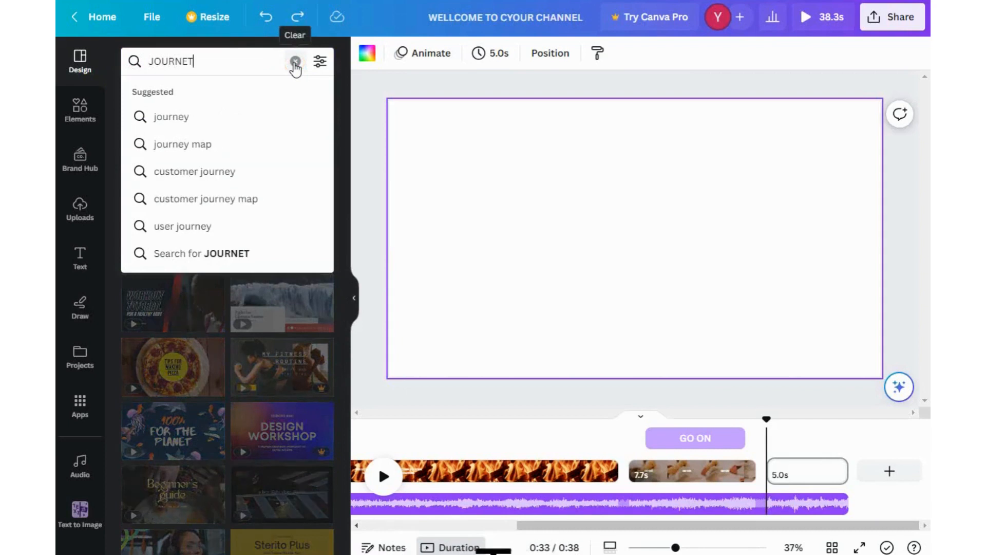
{"action": "key", "text": "BackSpace"}
{"action": "type", "text": "Y"}
{"action": "key", "text": "Return"}
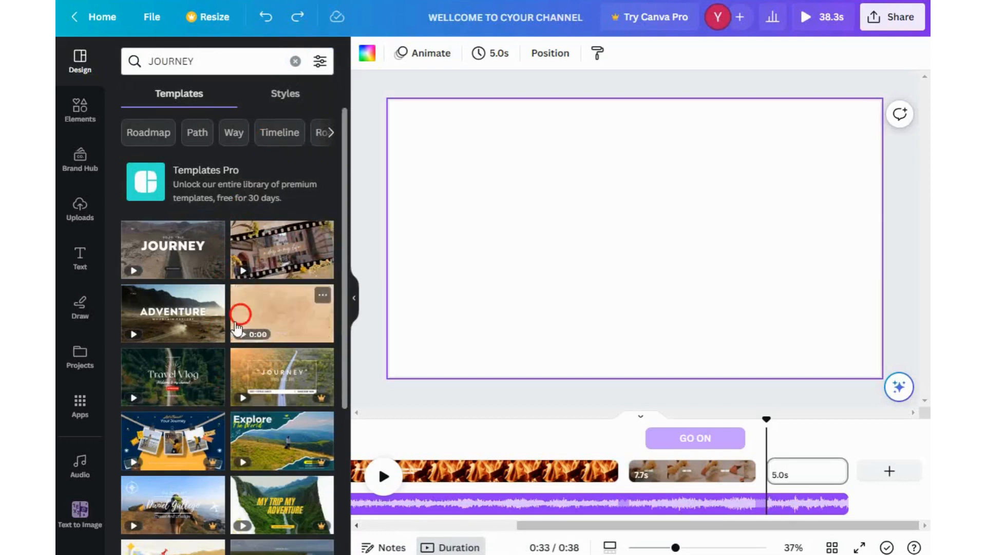
- Fill the blank page with the ADVENTURE travel vlog intro template and play it to preview
{"action": "left_click", "coordinate": [165, 329]}
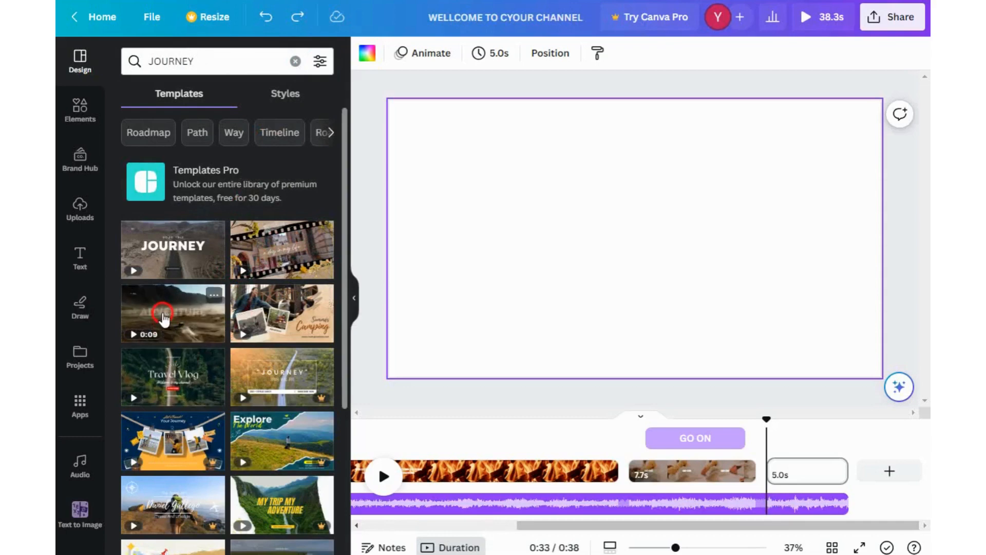
{"action": "left_click", "coordinate": [170, 425]}
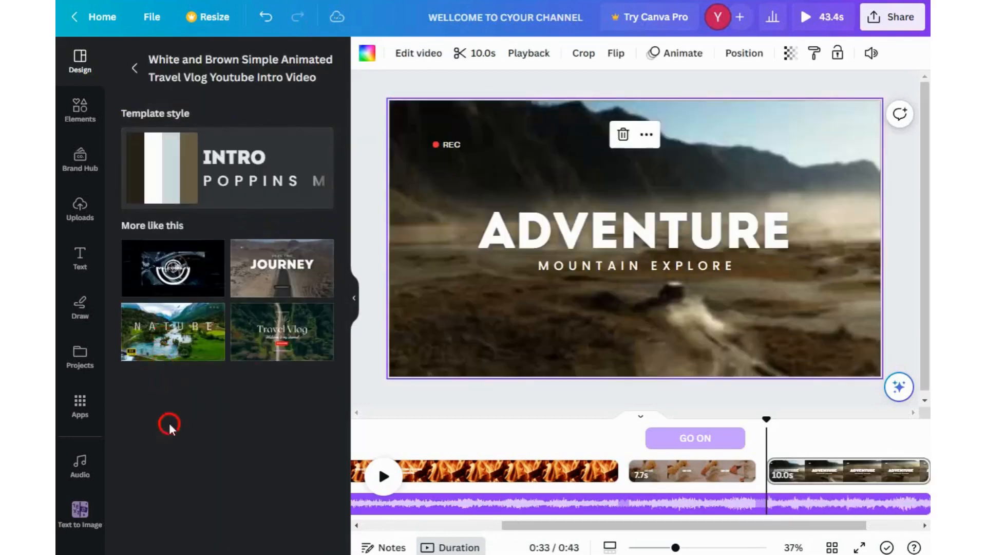
{"action": "left_click", "coordinate": [366, 479]}
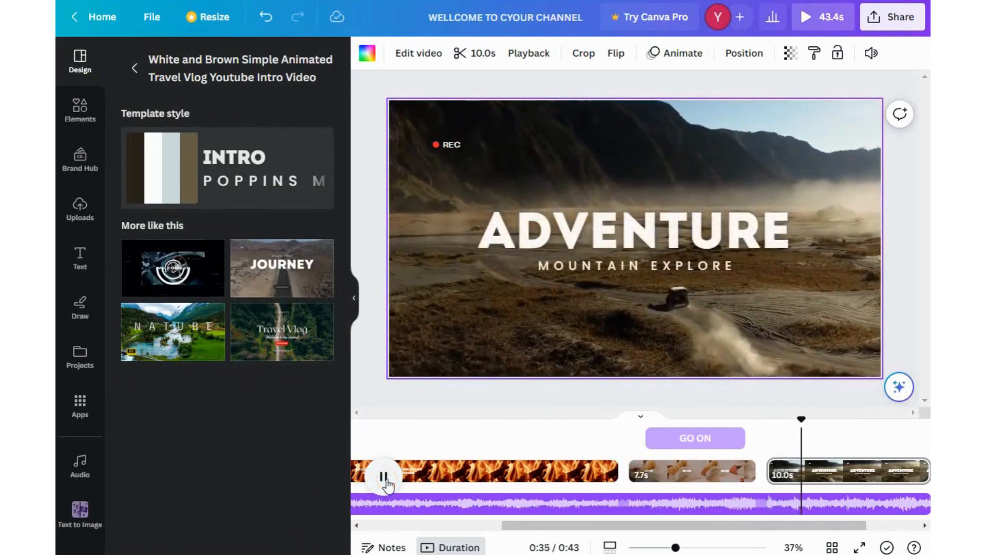
- Delete the ADVENTURE title and the MOUNTAIN EXPLORE subtitle from the page
{"action": "left_click", "coordinate": [463, 262]}
{"action": "left_click", "coordinate": [601, 244]}
{"action": "left_click_drag", "start_coordinate": [601, 244], "coordinate": [624, 154]}
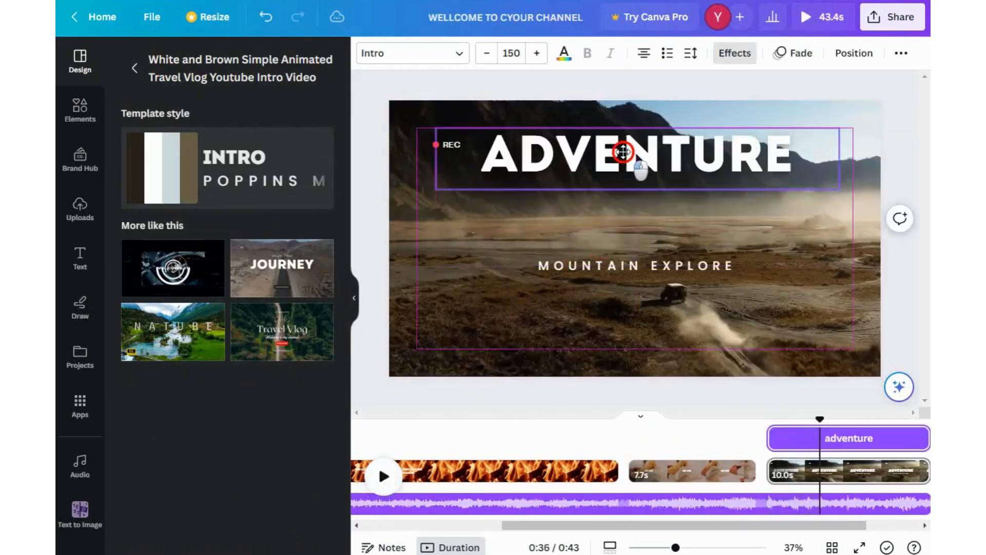
{"action": "left_click", "coordinate": [638, 94]}
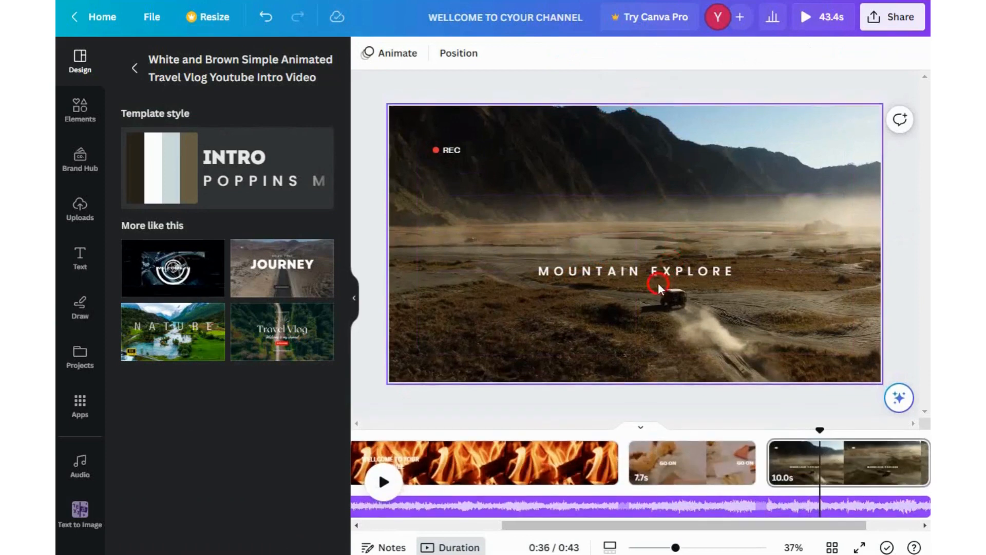
{"action": "left_click", "coordinate": [653, 270]}
{"action": "left_click", "coordinate": [631, 228]}
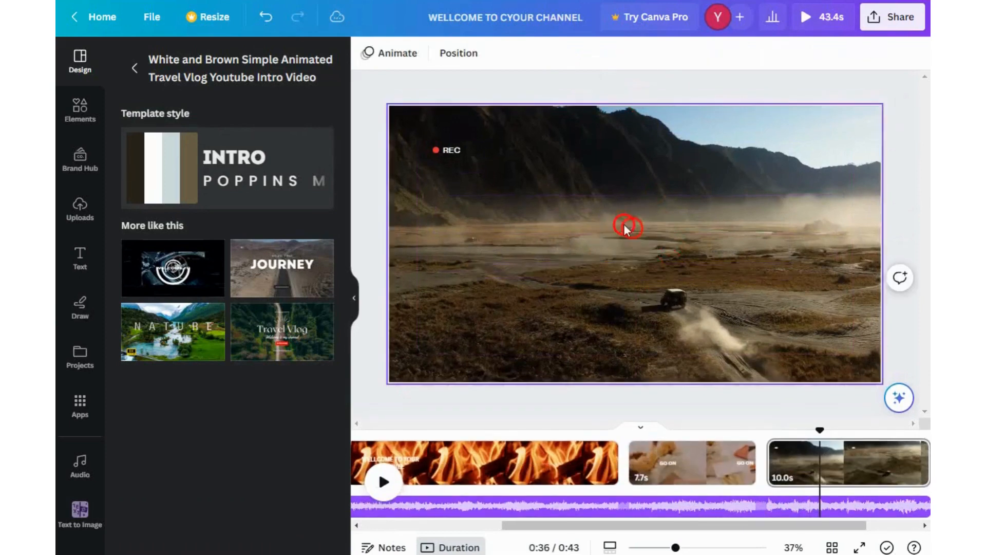
- Move the REC label and its red dot to the page's lower-left corner
{"action": "left_click", "coordinate": [454, 152]}
{"action": "left_click_drag", "start_coordinate": [458, 153], "coordinate": [448, 351]}
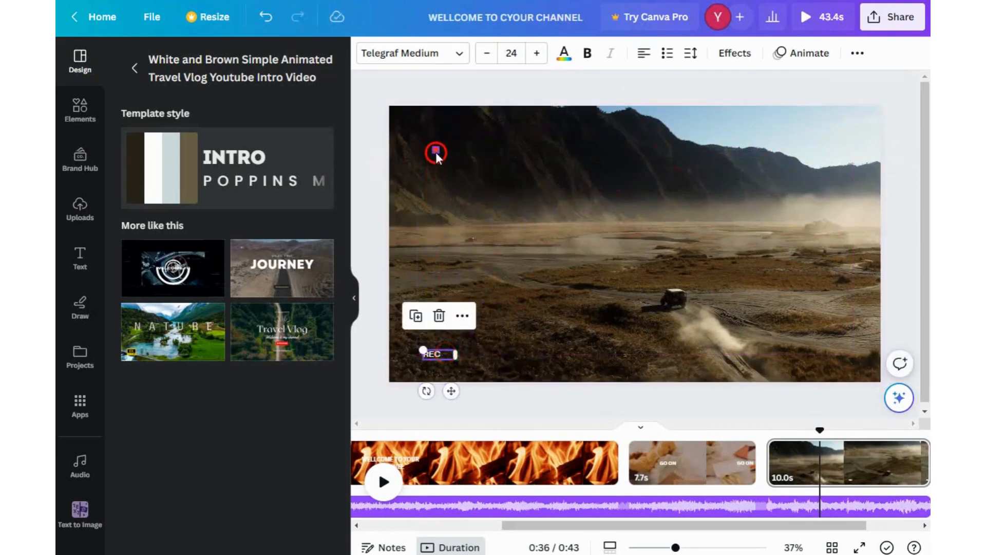
{"action": "left_click_drag", "start_coordinate": [436, 152], "coordinate": [414, 353]}
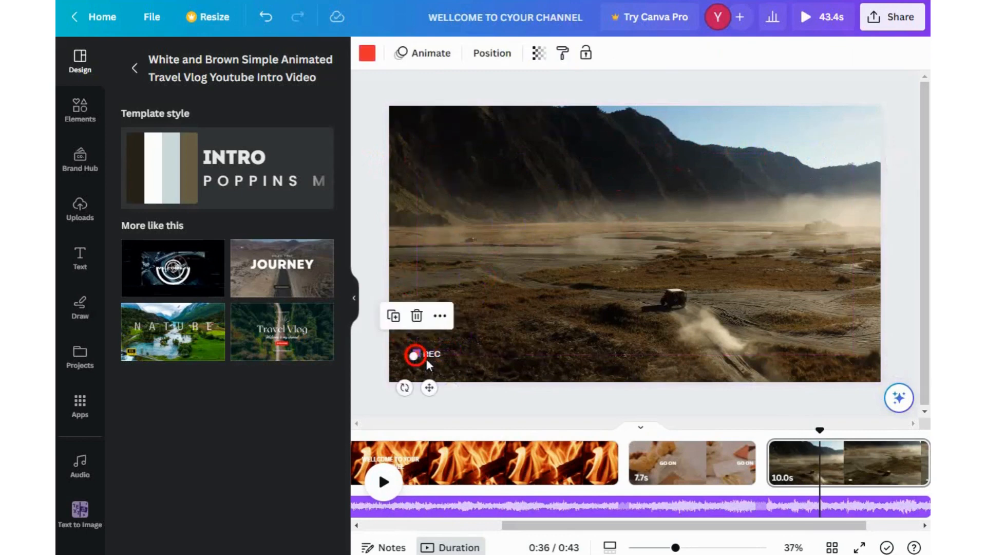
- Play the video from the start to preview all pages
{"action": "left_click", "coordinate": [384, 482]}
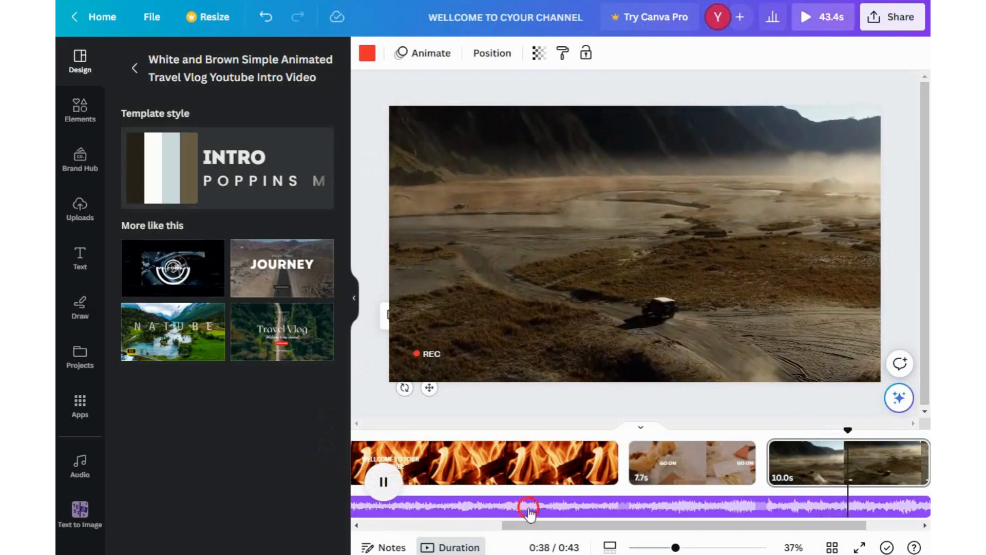
{"action": "left_click", "coordinate": [924, 465]}
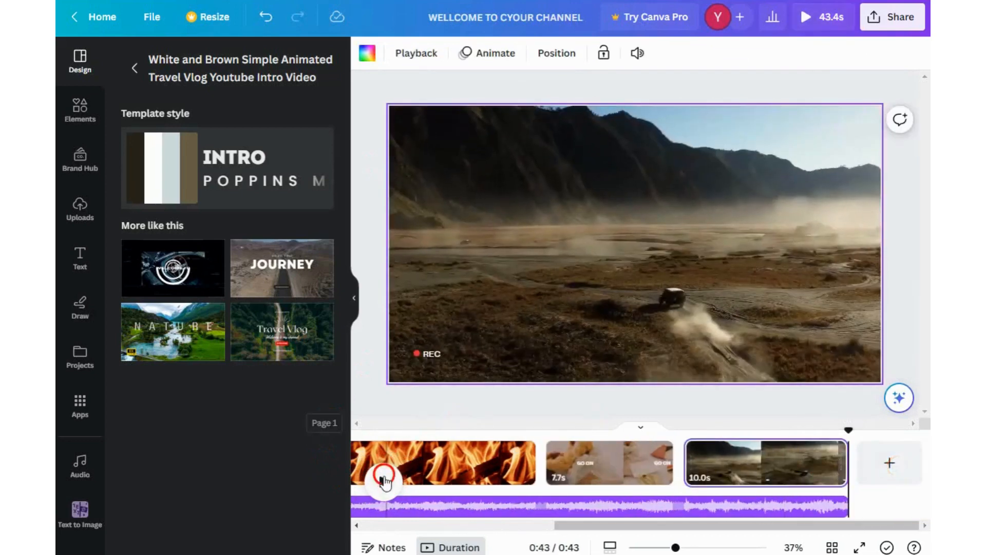
{"action": "left_click", "coordinate": [383, 479]}
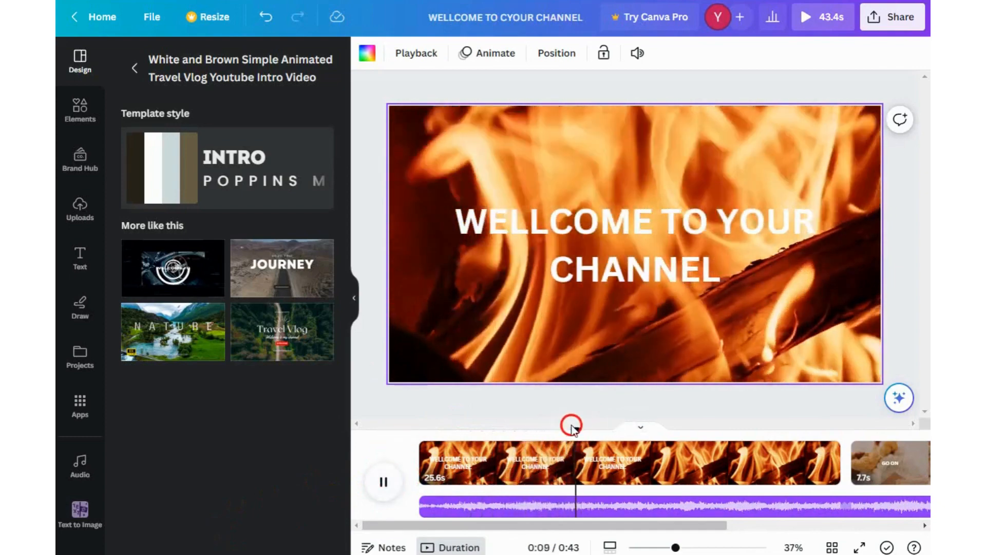
{"action": "left_click_drag", "start_coordinate": [571, 425], "coordinate": [834, 454]}
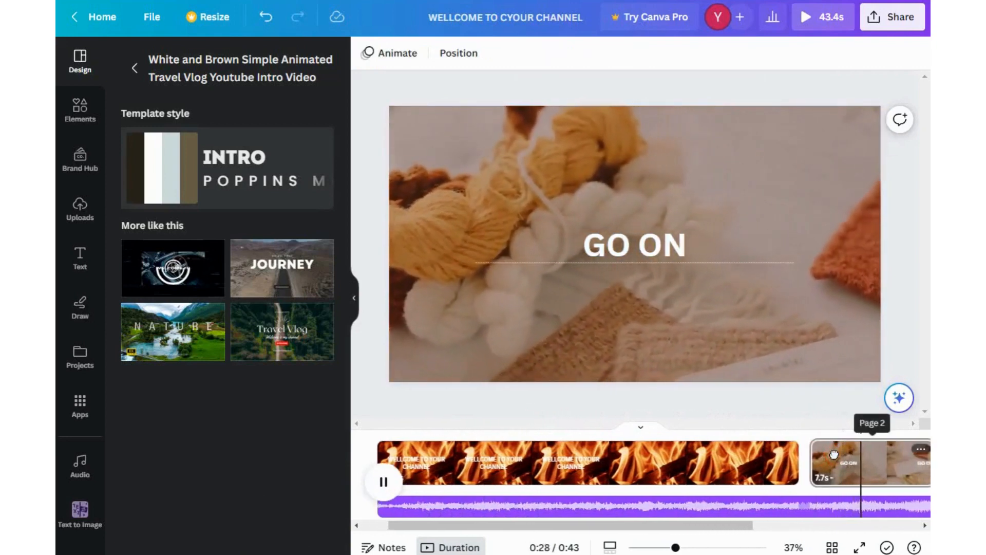
{"action": "left_click", "coordinate": [827, 453]}
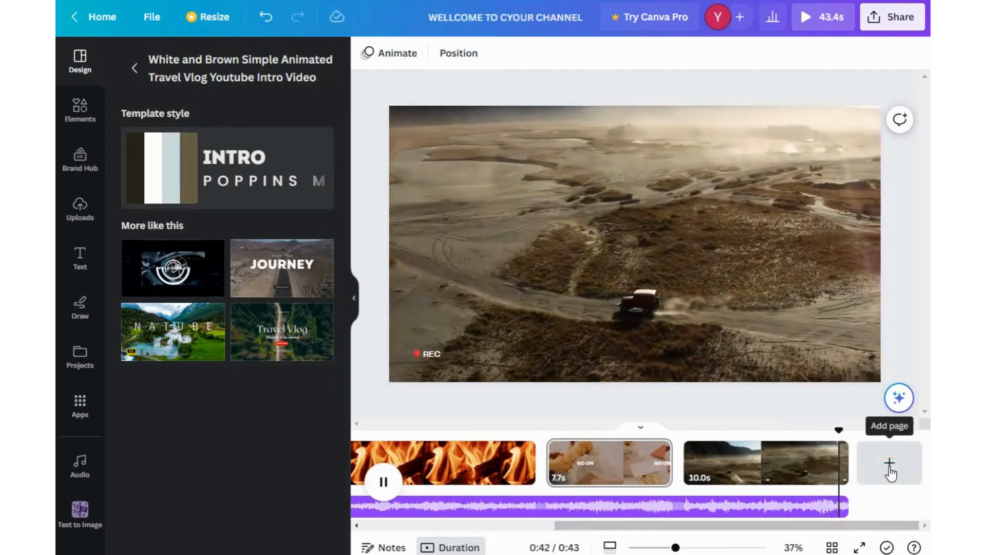
- Add a page and fill it with the Green Elegant Nature YouTube intro template
{"action": "left_click", "coordinate": [889, 465]}
{"action": "left_click", "coordinate": [162, 343]}
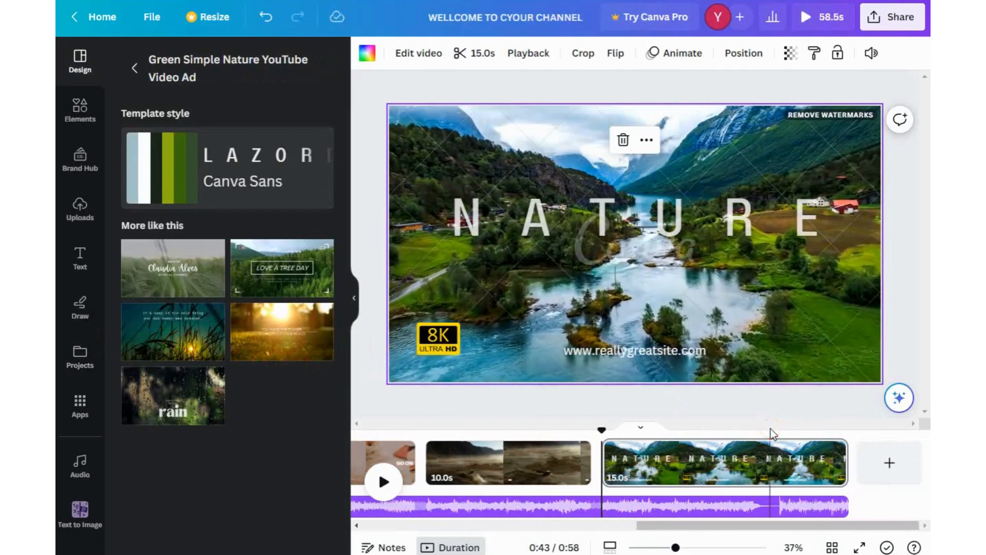
{"action": "left_click", "coordinate": [257, 21]}
{"action": "left_click", "coordinate": [181, 264]}
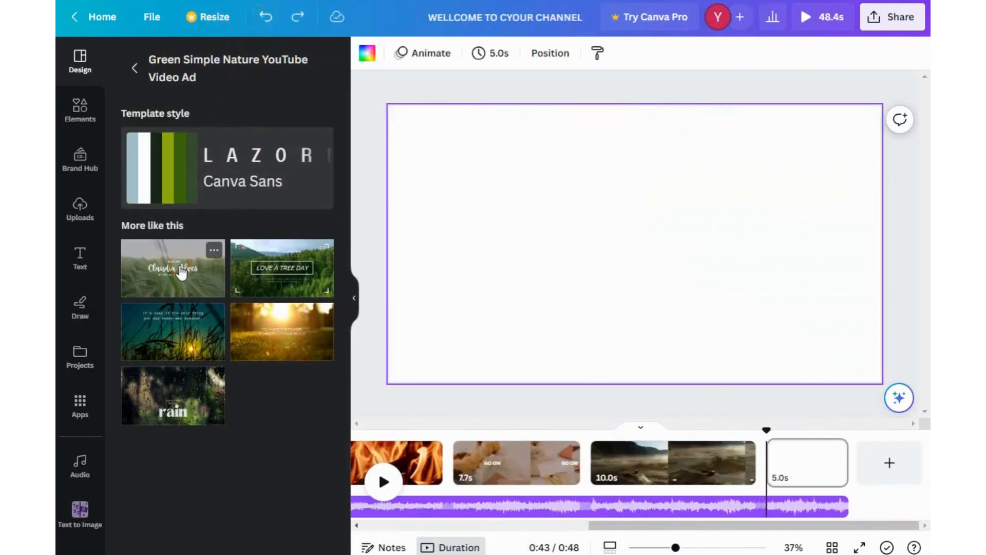
{"action": "left_click", "coordinate": [179, 408]}
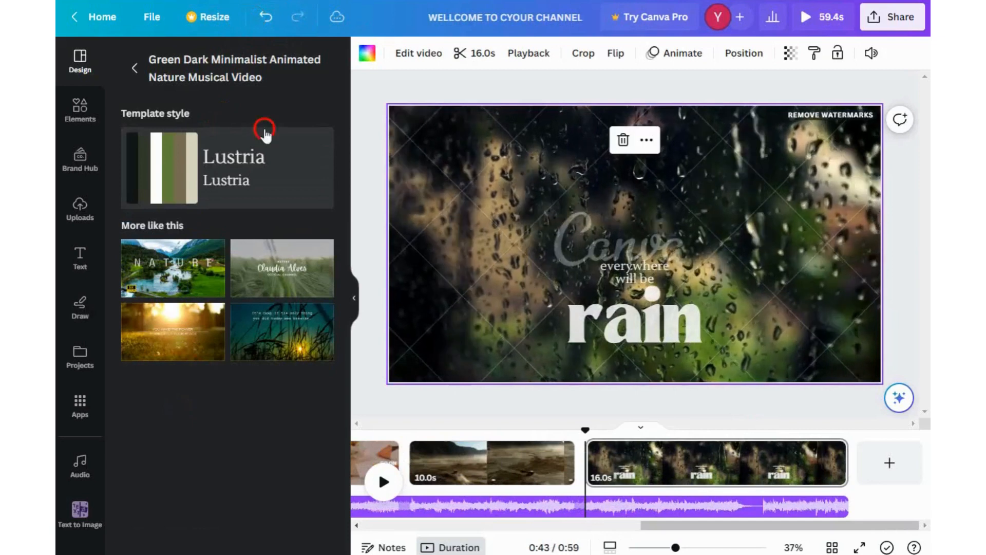
{"action": "left_click", "coordinate": [266, 19]}
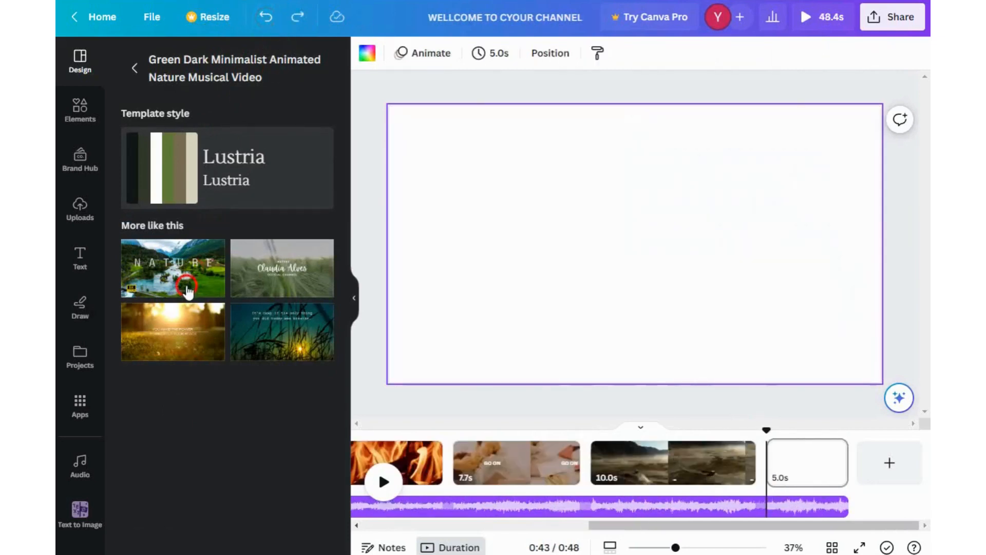
{"action": "left_click", "coordinate": [285, 284]}
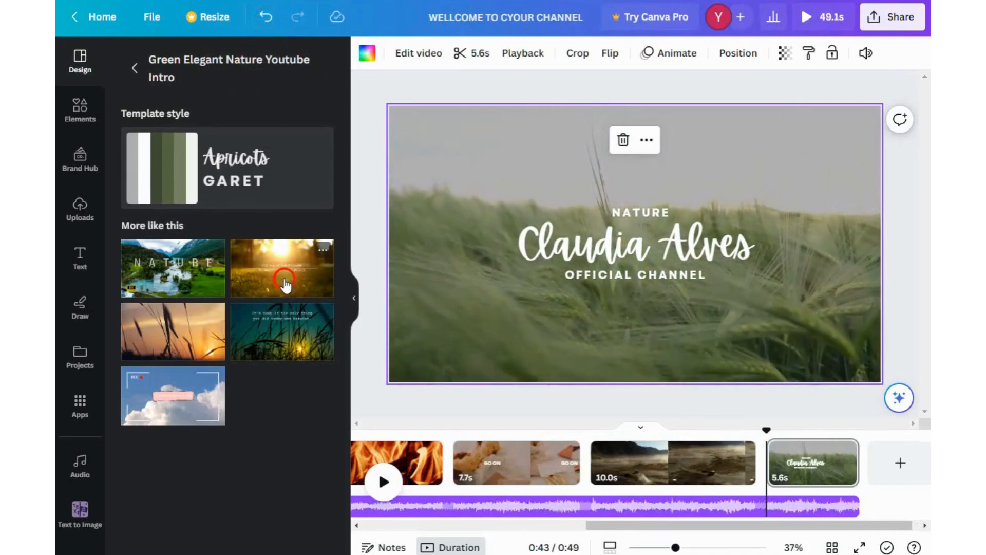
- Play the new nature intro page to preview it
{"action": "left_click", "coordinate": [389, 488]}
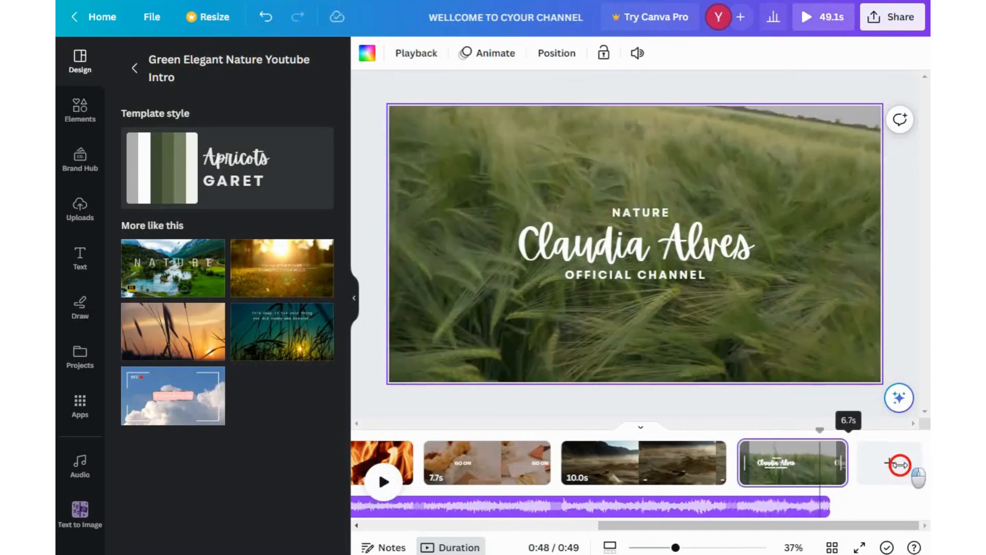
{"action": "left_click_drag", "start_coordinate": [914, 478], "coordinate": [914, 477]}
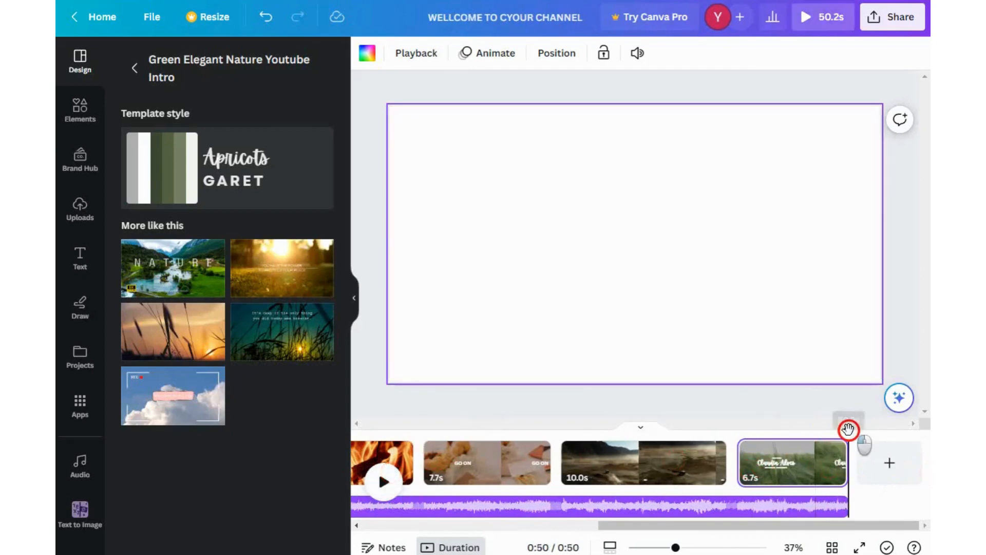
{"action": "left_click_drag", "start_coordinate": [847, 428], "coordinate": [804, 427]}
{"action": "left_click", "coordinate": [371, 483]}
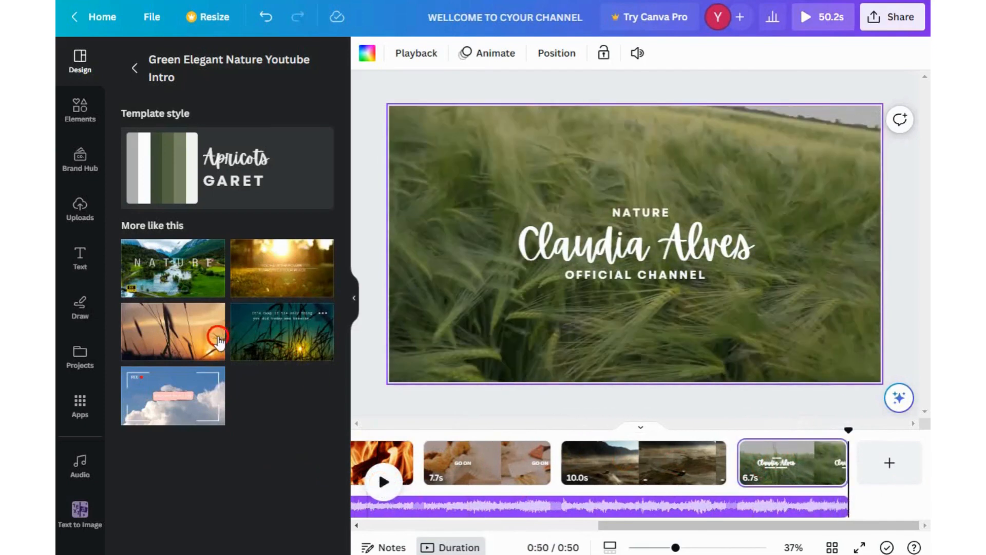
- Add another page and fill it with the sunset wheat-field page from the End-of-Life Tribute template
{"action": "left_click", "coordinate": [874, 462]}
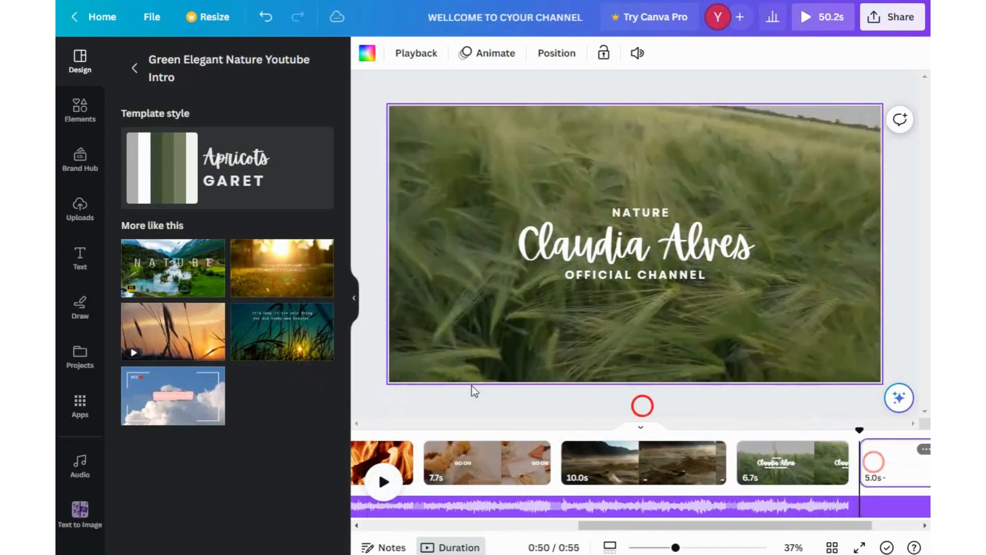
{"action": "left_click", "coordinate": [183, 346]}
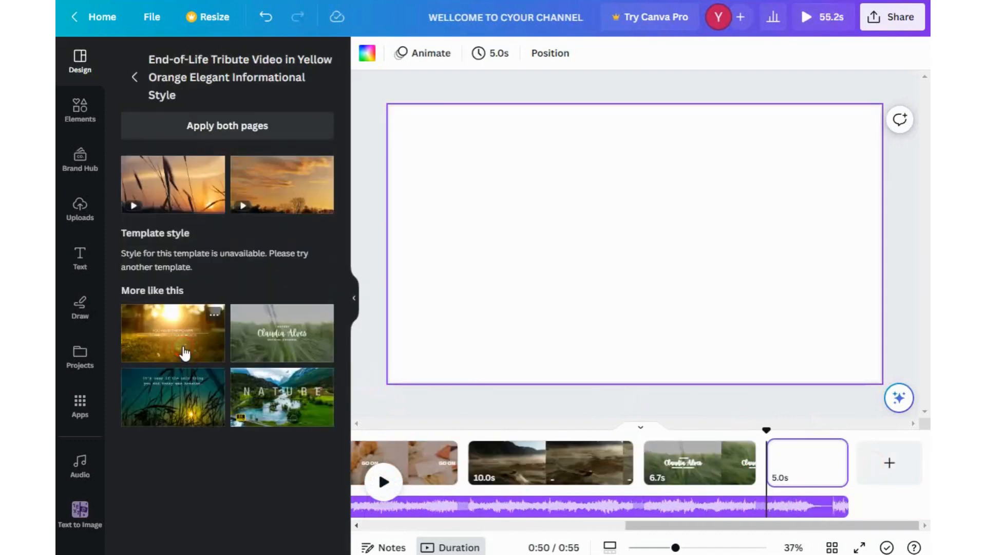
{"action": "left_click", "coordinate": [176, 183]}
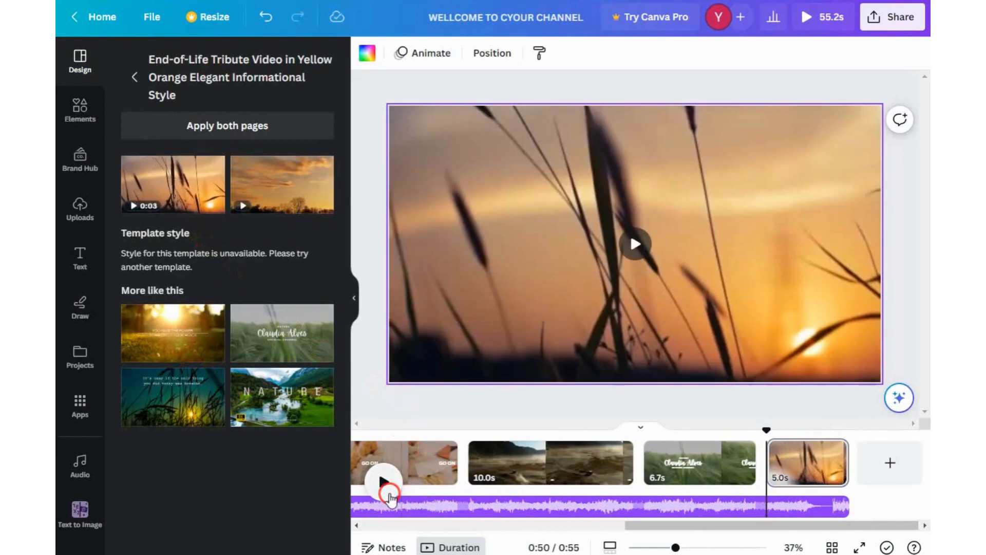
- Extend the sunset wheat-field page's duration to 30 seconds
{"action": "left_click", "coordinate": [385, 486]}
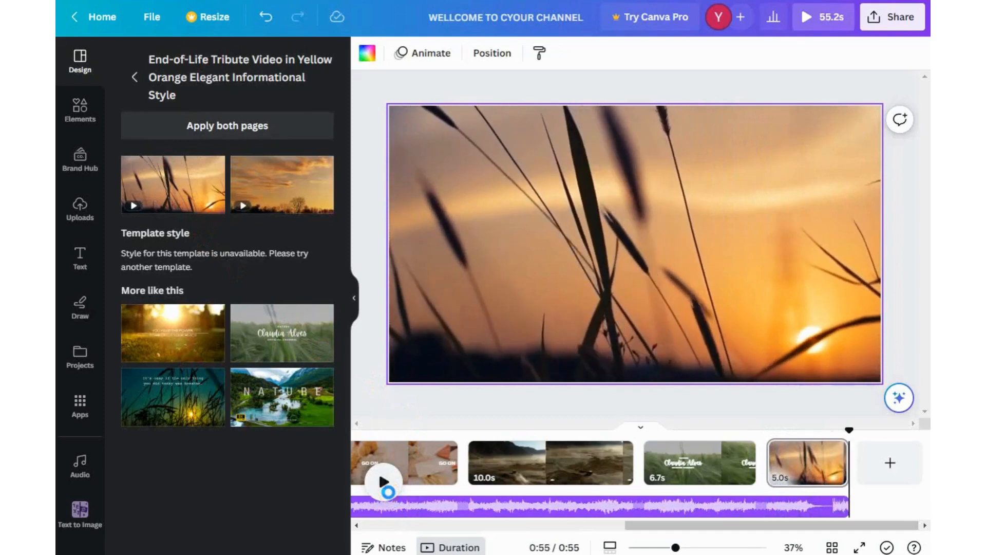
{"action": "left_click", "coordinate": [850, 465]}
{"action": "left_click_drag", "start_coordinate": [850, 465], "coordinate": [927, 463]}
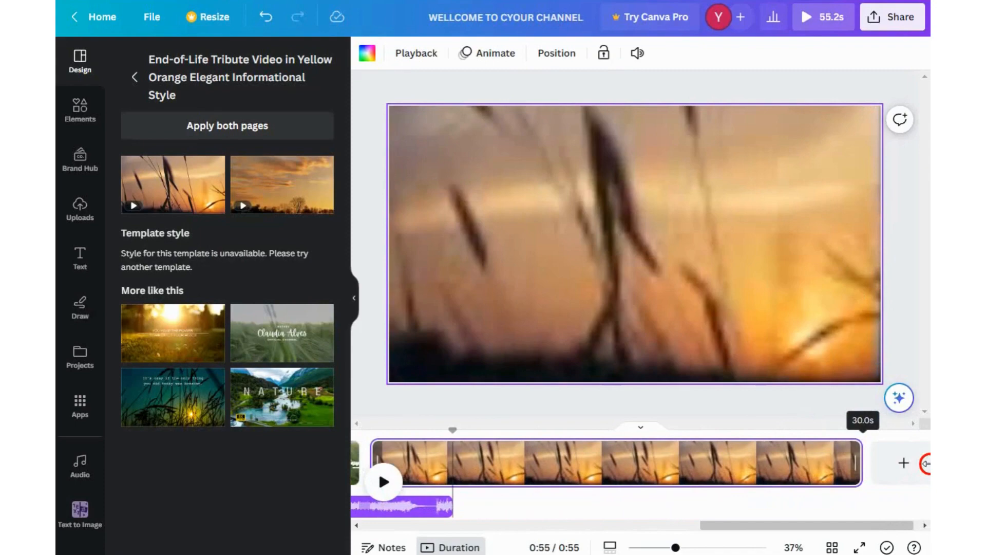
- Play the video from the start and jump ahead to preview the nature intro page
{"action": "left_click", "coordinate": [386, 480]}
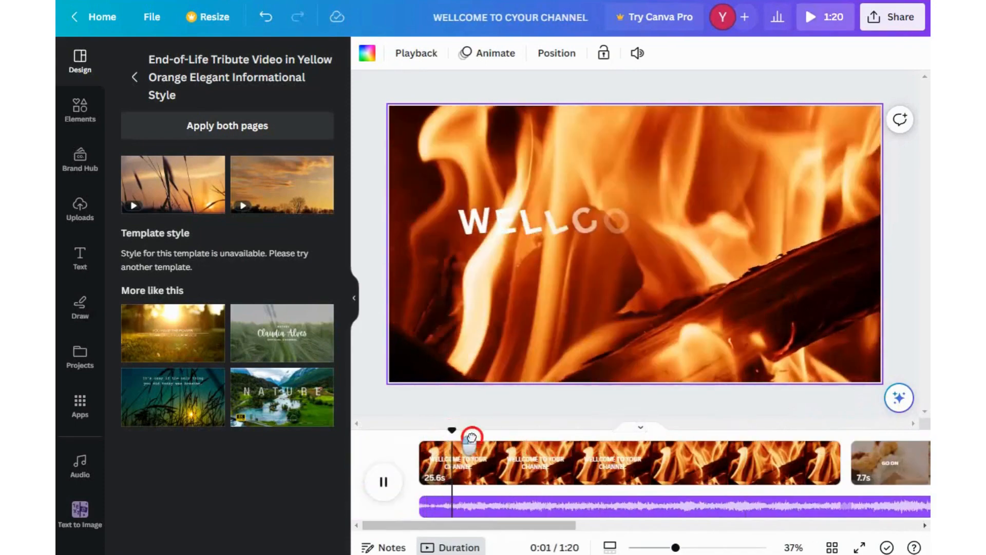
{"action": "left_click_drag", "start_coordinate": [471, 438], "coordinate": [786, 442]}
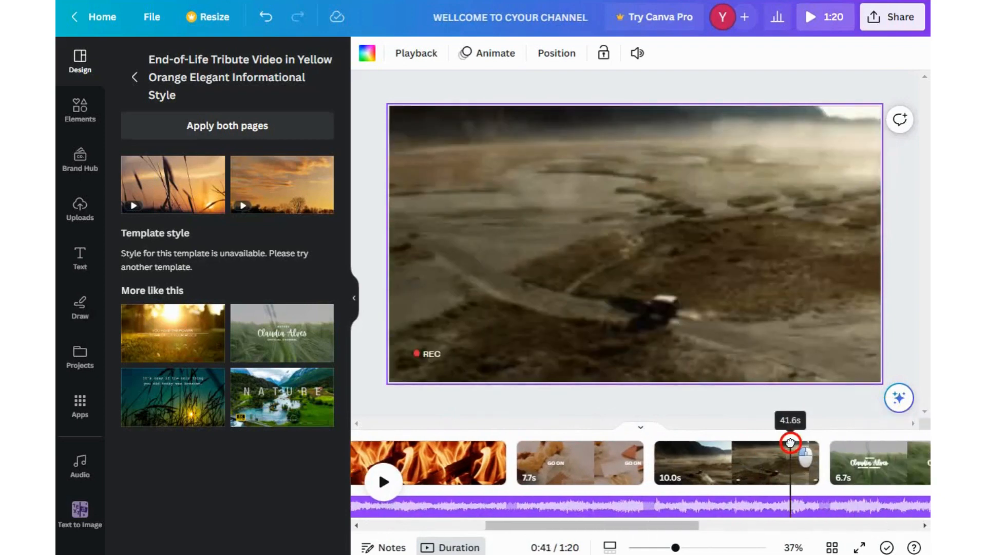
{"action": "left_click", "coordinate": [384, 481]}
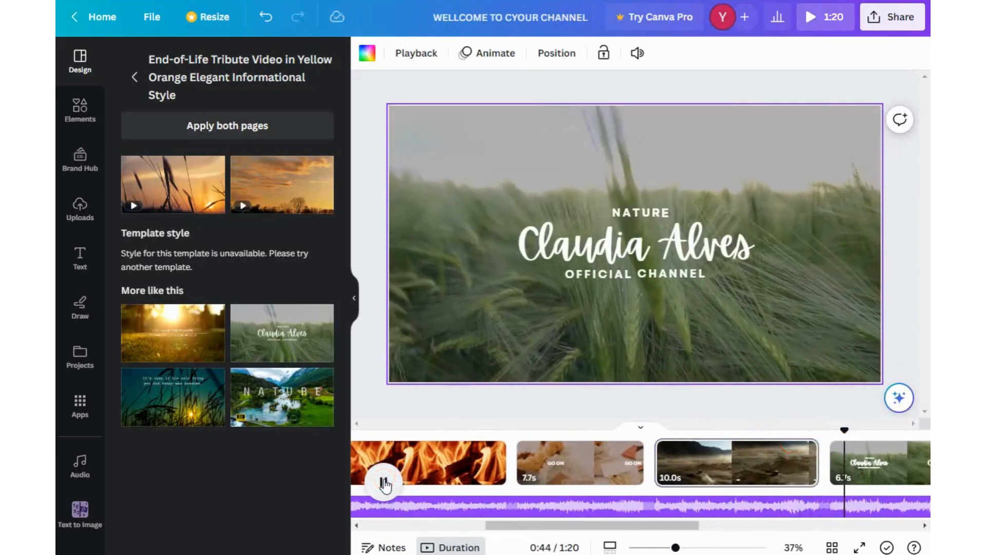
- Delete the channel text from the nature intro page
{"action": "left_click", "coordinate": [624, 252]}
{"action": "left_click", "coordinate": [633, 183]}
{"action": "left_click", "coordinate": [637, 271]}
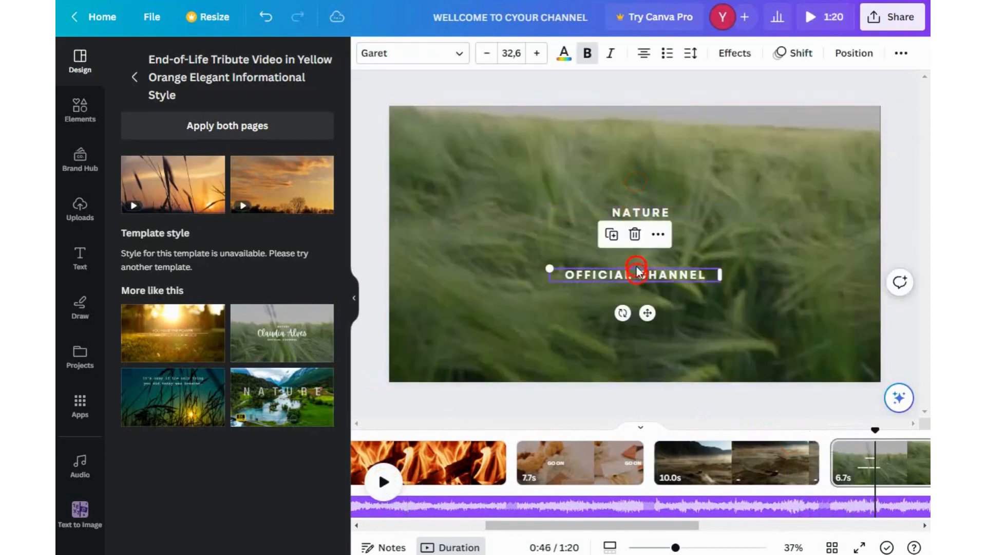
{"action": "left_click", "coordinate": [635, 234]}
- Add a heading reading THANKS FOR WATCHING to the sunset wheat-field page
{"action": "left_click", "coordinate": [380, 480]}
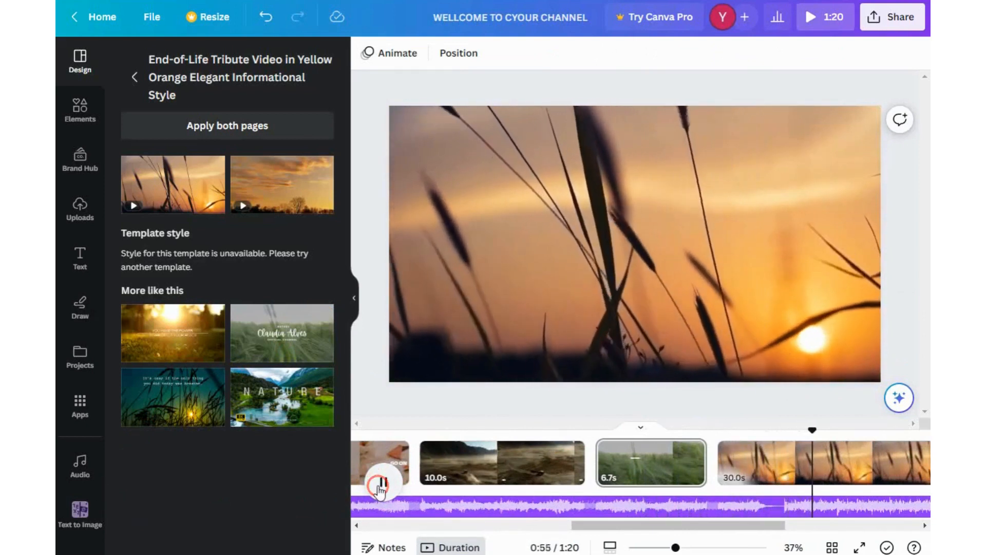
{"action": "left_click", "coordinate": [383, 482]}
{"action": "left_click", "coordinate": [102, 117]}
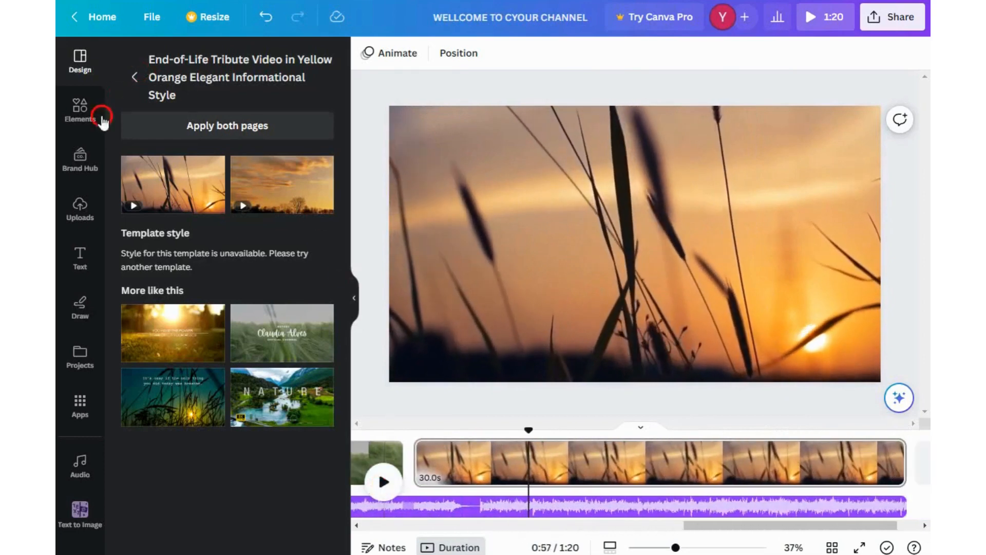
{"action": "left_click", "coordinate": [80, 260]}
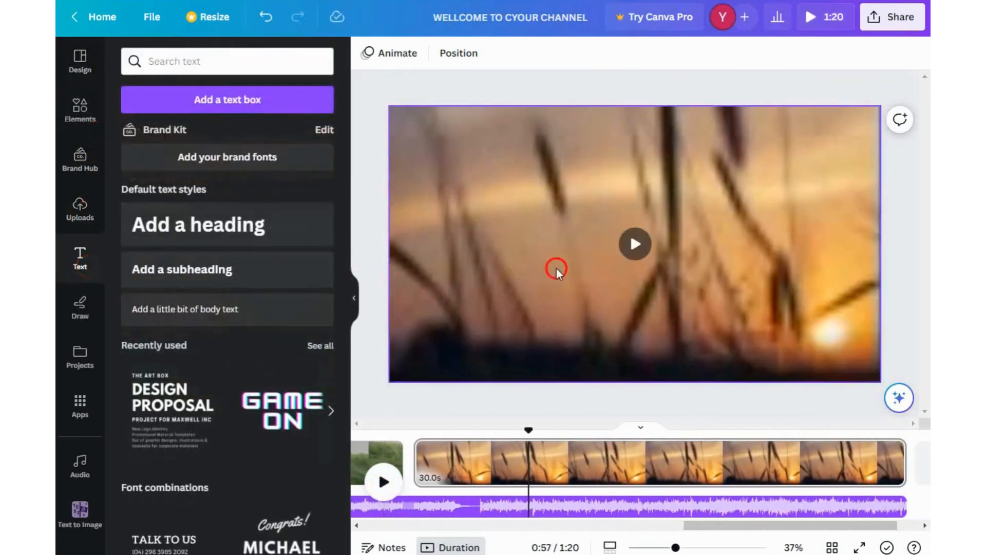
{"action": "left_click", "coordinate": [236, 233]}
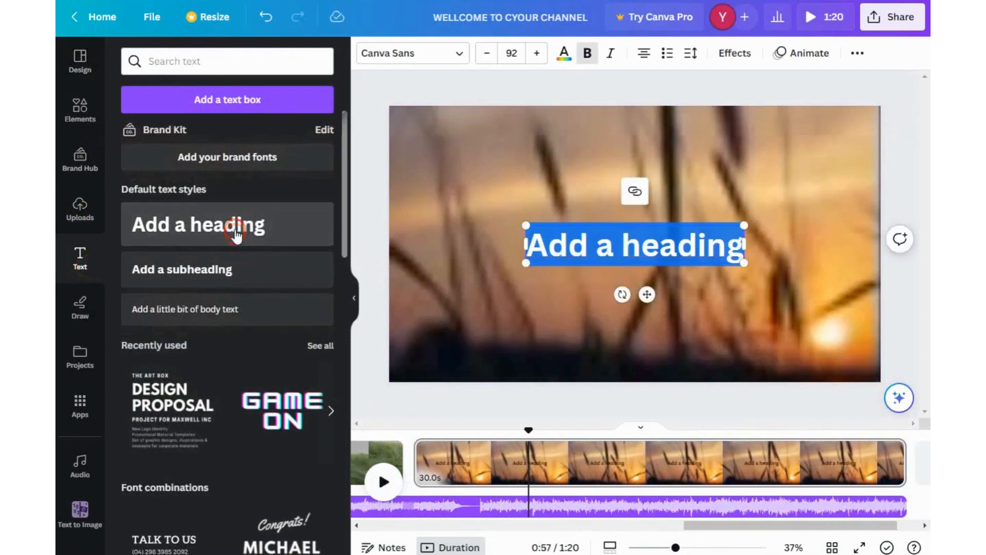
{"action": "type", "text": "THAN"}
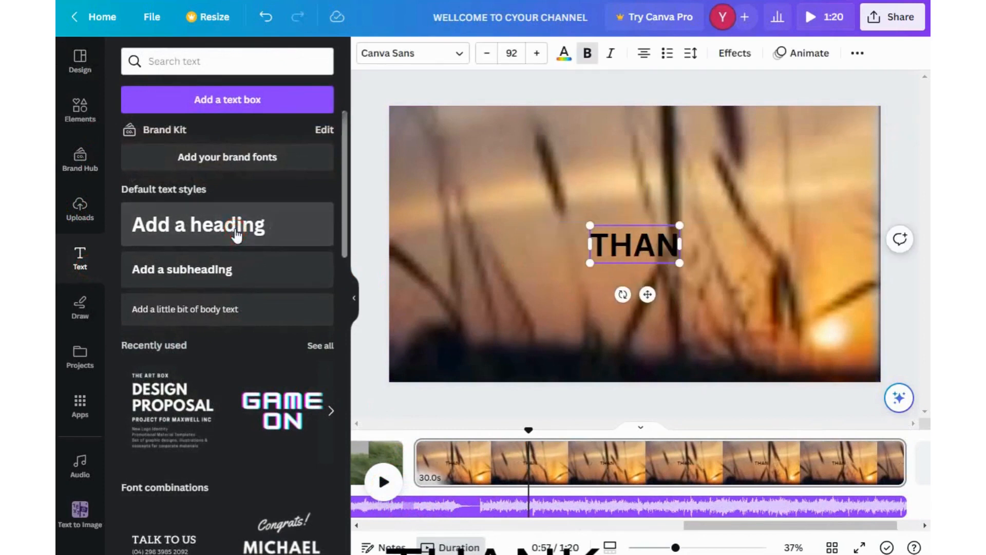
{"action": "type", "text": "KS FOR WATCHING"}
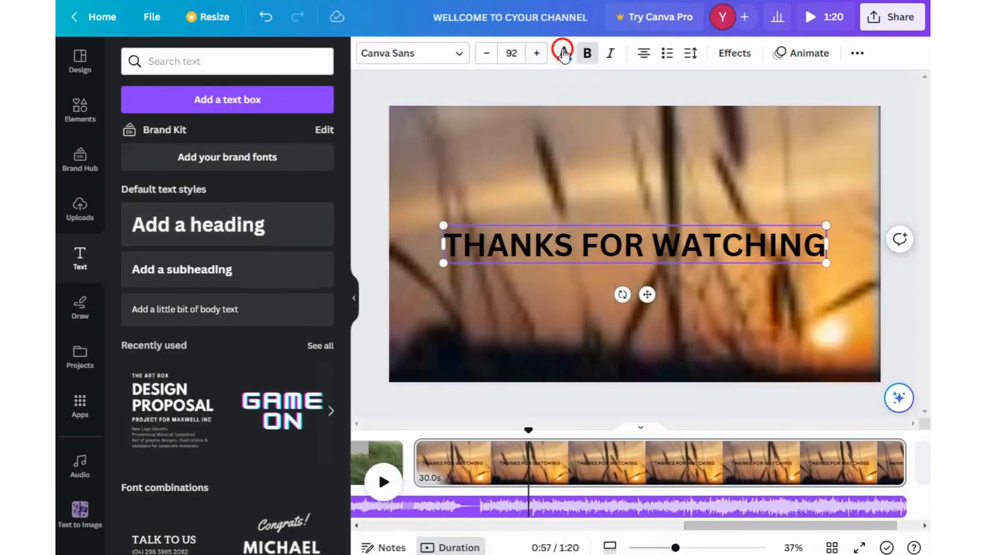
- Try to colour the THANKS FOR WATCHING heading white
{"action": "left_click", "coordinate": [564, 52]}
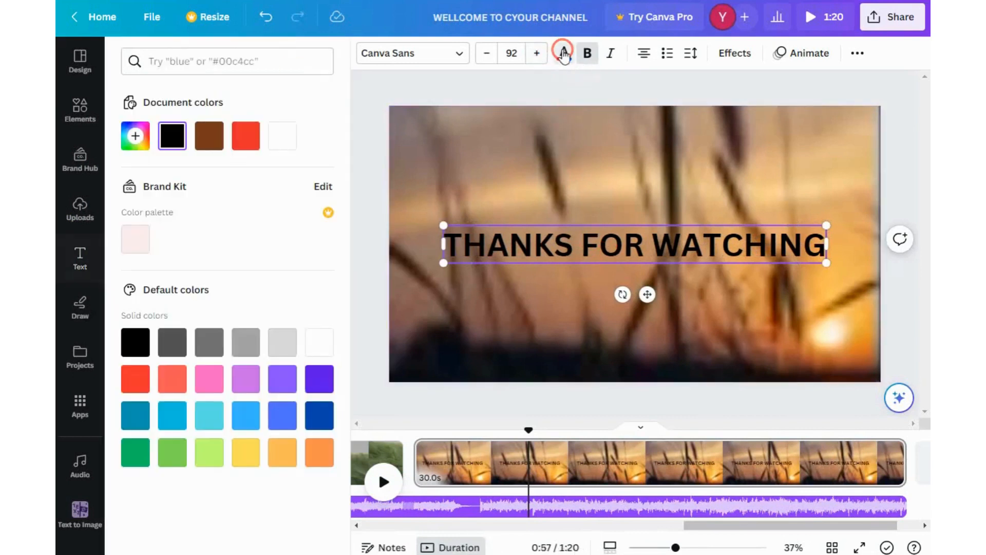
{"action": "left_click", "coordinate": [279, 141]}
- Apply the Skate text animation to the THANKS FOR WATCHING heading after trying Roll and Bounce
{"action": "left_click", "coordinate": [808, 54]}
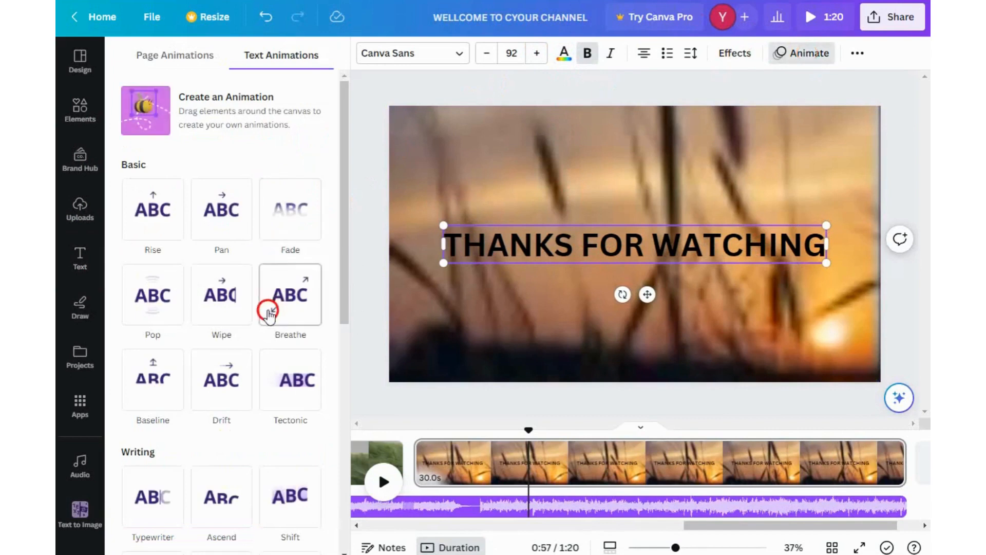
{"action": "scroll", "coordinate": [268, 315], "scroll_direction": "down", "scroll_amount": 8}
{"action": "left_click", "coordinate": [214, 228]}
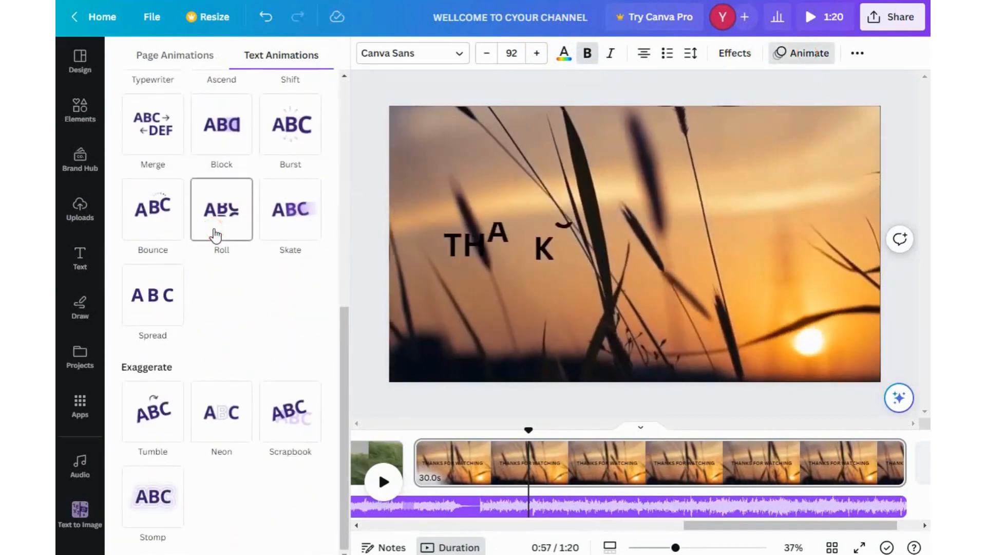
{"action": "left_click", "coordinate": [164, 209]}
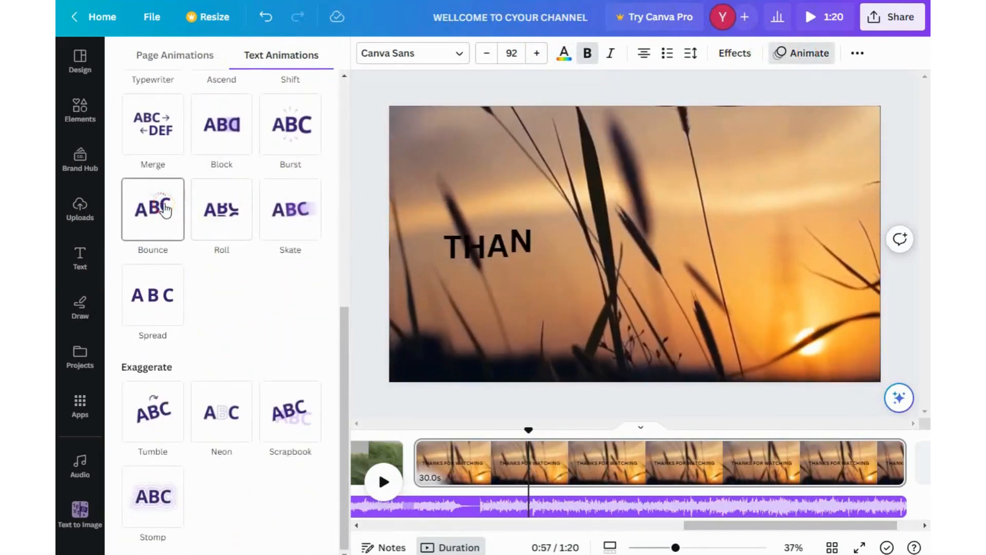
{"action": "left_click", "coordinate": [277, 218]}
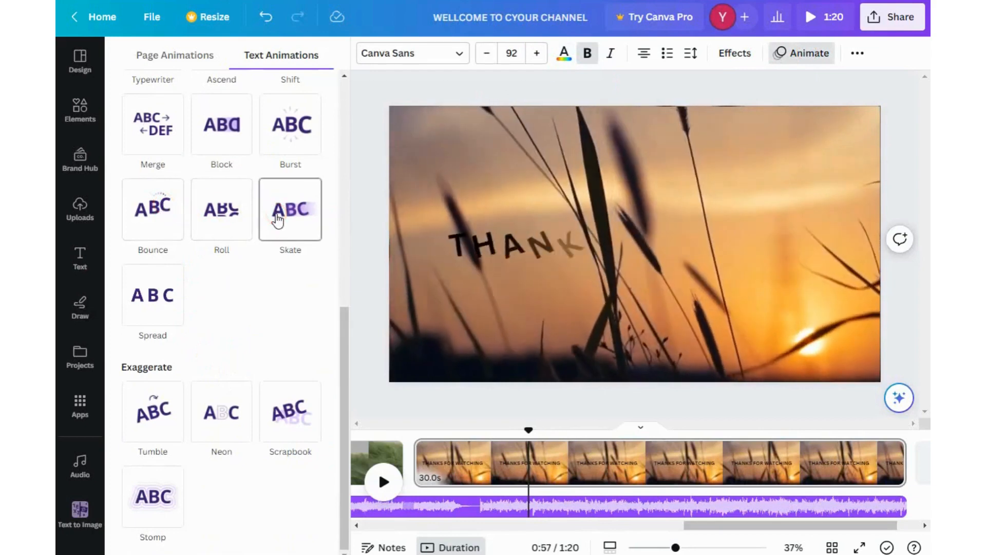
{"action": "left_click", "coordinate": [278, 218]}
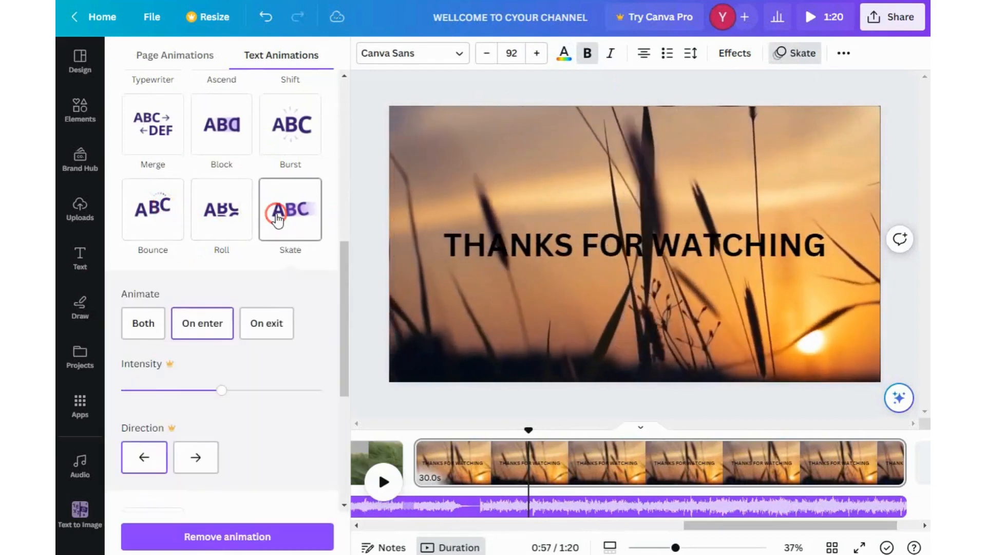
- Set the THANKS FOR WATCHING heading's text colour to white
{"action": "left_click", "coordinate": [565, 53]}
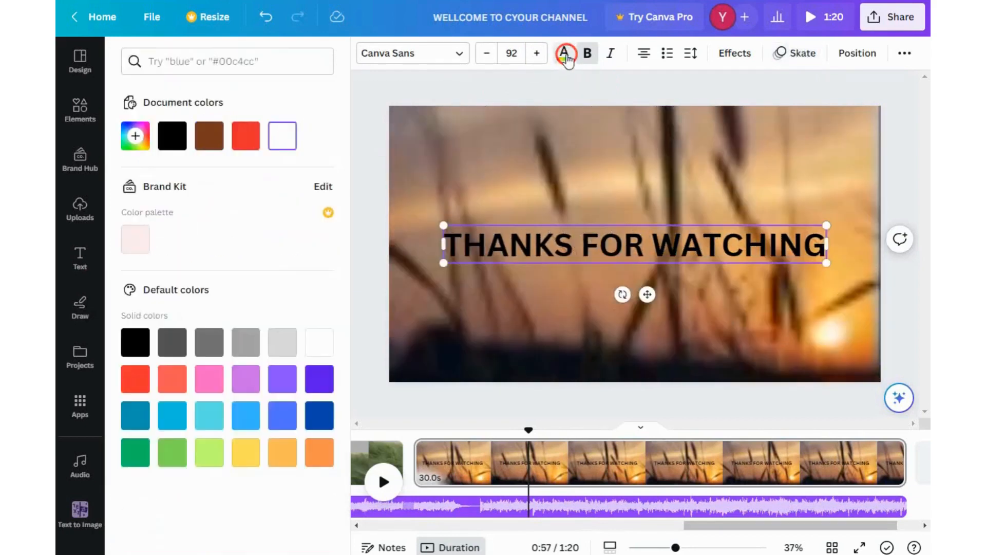
{"action": "left_click", "coordinate": [292, 130]}
{"action": "left_click", "coordinate": [514, 188]}
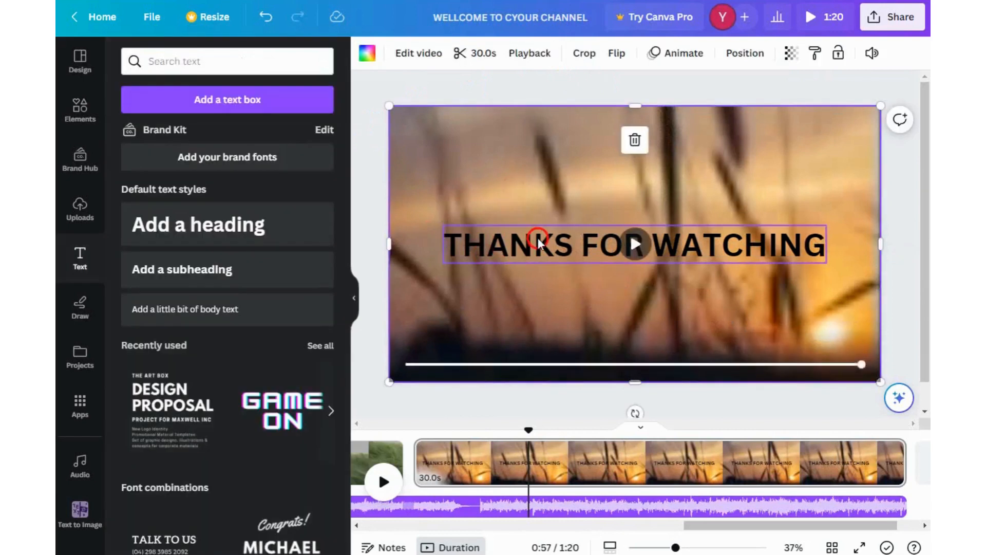
{"action": "left_click", "coordinate": [537, 237]}
{"action": "left_click", "coordinate": [562, 53]}
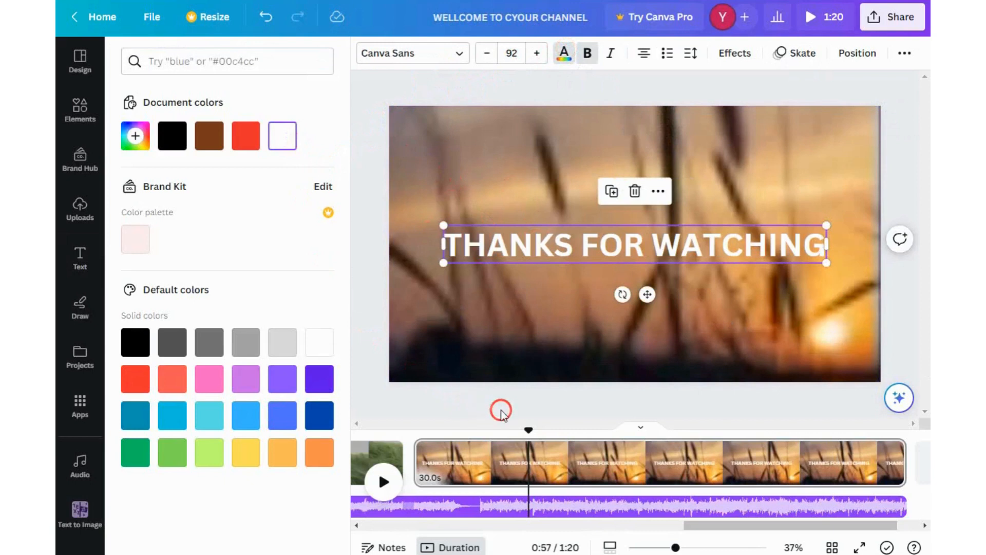
- Show the heading's timing and shorten it so it appears only at the start of the sunset page
{"action": "left_click", "coordinate": [658, 192]}
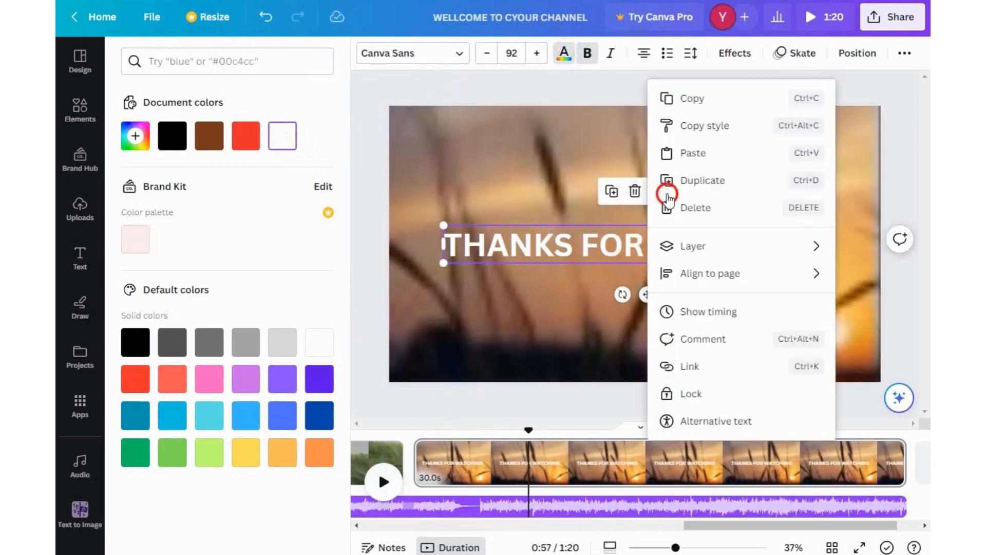
{"action": "left_click", "coordinate": [692, 312]}
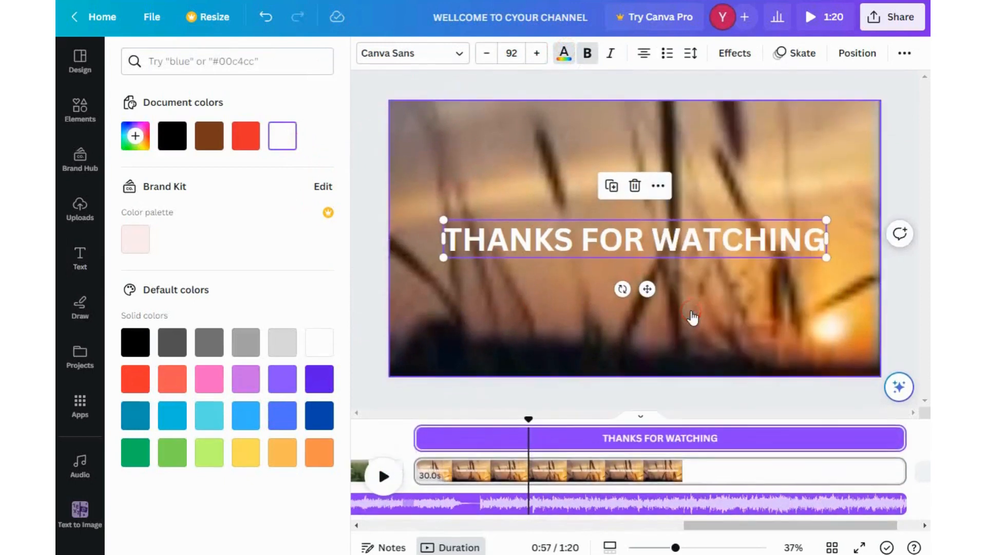
{"action": "left_click_drag", "start_coordinate": [861, 439], "coordinate": [397, 404]}
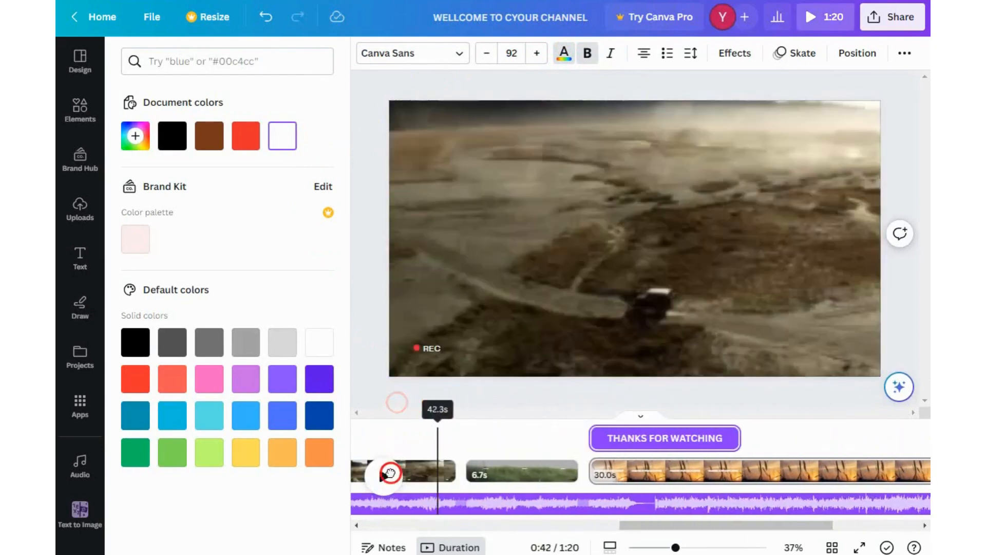
- Play the sunset page to preview the heading's timing
{"action": "left_click", "coordinate": [390, 474]}
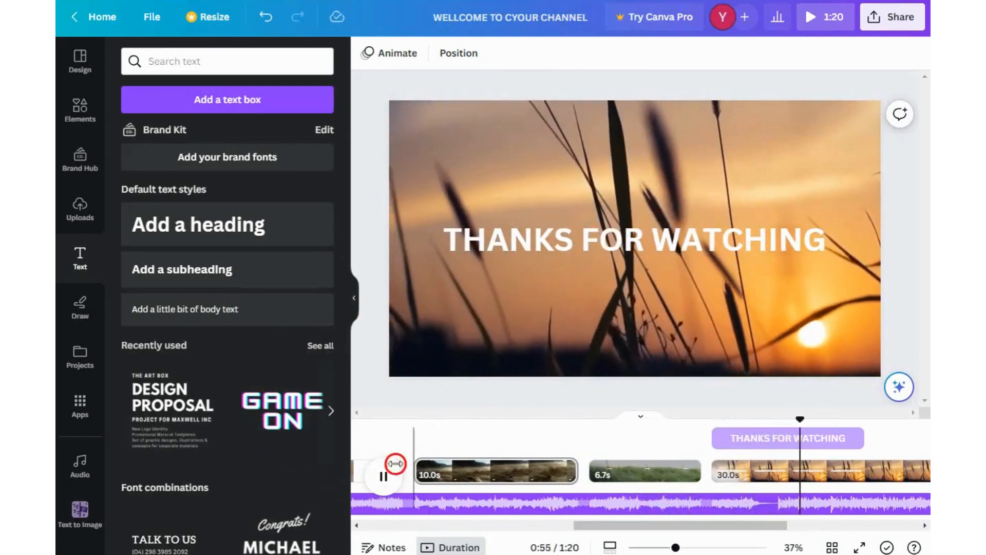
{"action": "left_click_drag", "start_coordinate": [678, 526], "coordinate": [753, 537]}
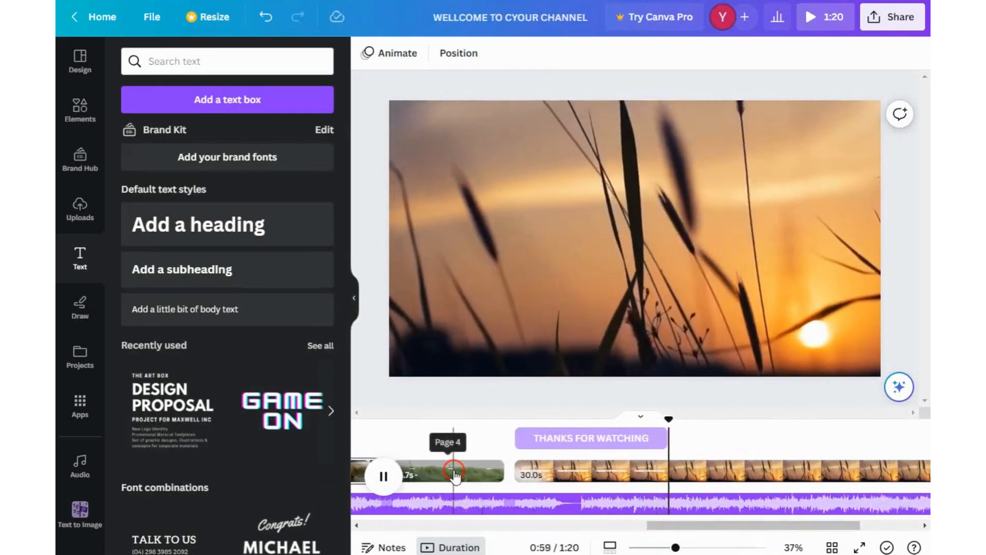
{"action": "left_click", "coordinate": [383, 476]}
- Duplicate the THANKS FOR WATCHING heading
{"action": "left_click", "coordinate": [611, 238]}
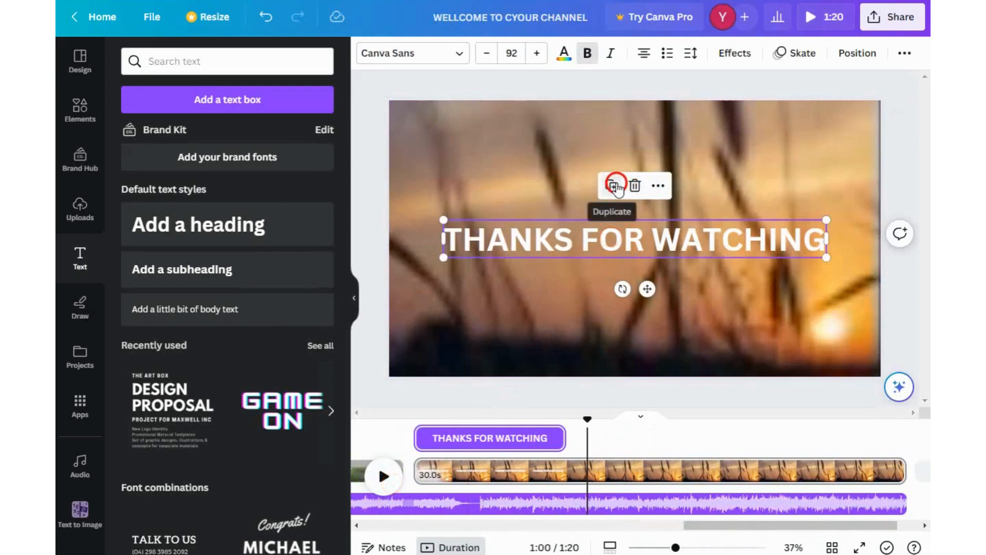
{"action": "left_click", "coordinate": [614, 185]}
{"action": "left_click", "coordinate": [663, 192]}
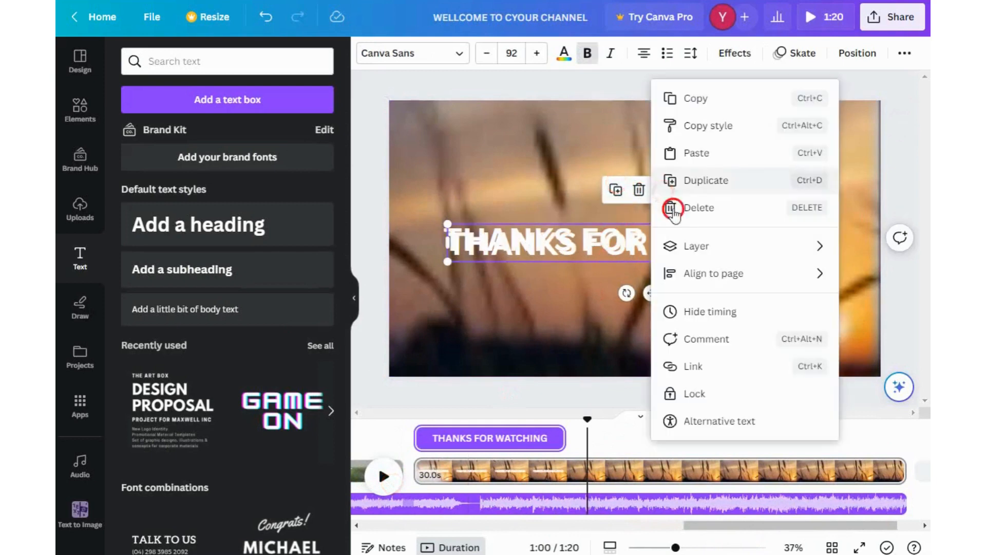
{"action": "left_click", "coordinate": [711, 313]}
- Move the duplicated heading just below the original heading
{"action": "left_click", "coordinate": [749, 158]}
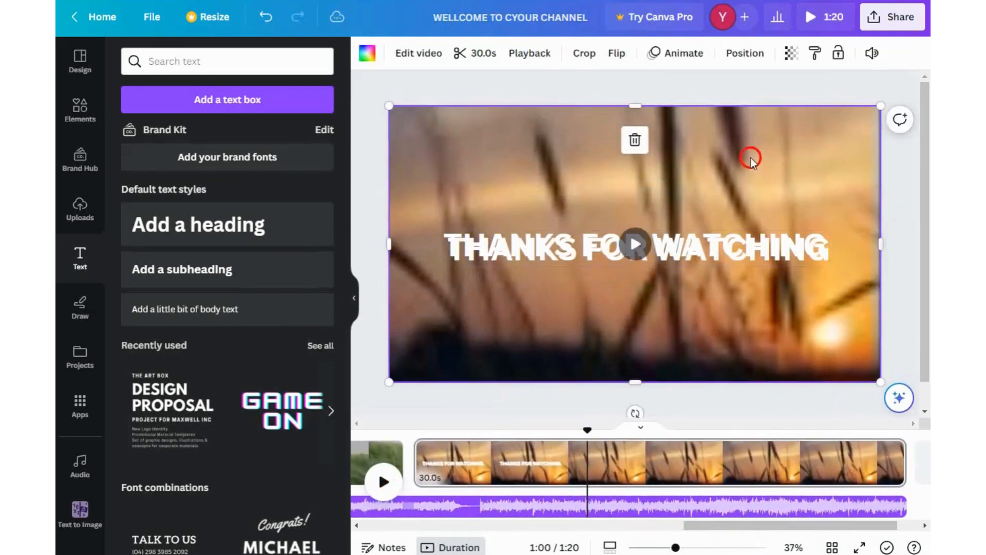
{"action": "left_click", "coordinate": [743, 248]}
{"action": "left_click", "coordinate": [663, 194]}
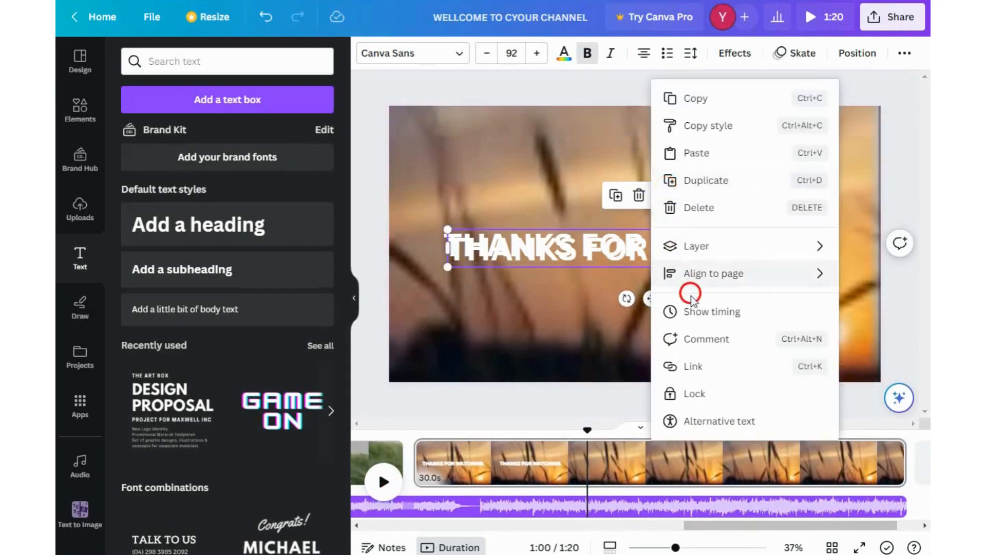
{"action": "left_click", "coordinate": [697, 312]}
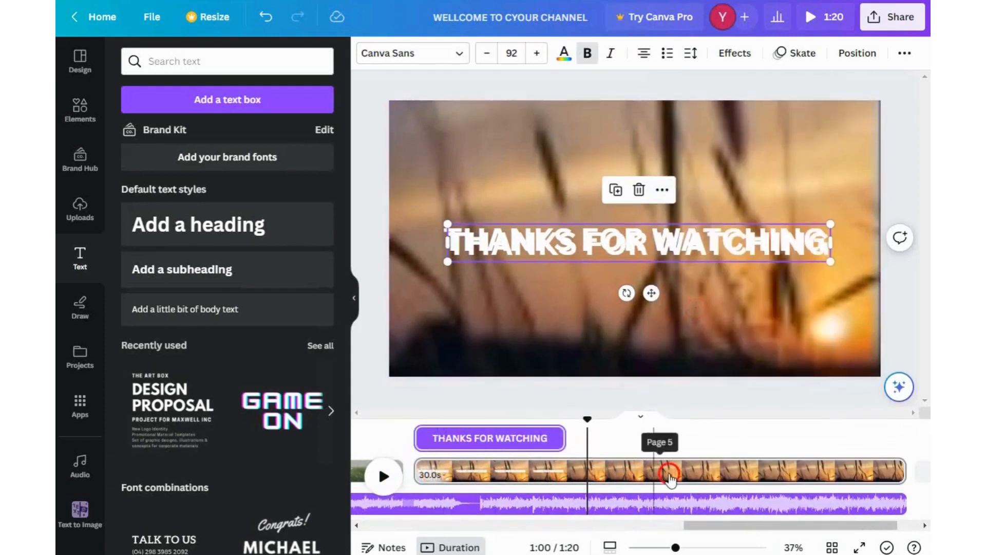
{"action": "left_click_drag", "start_coordinate": [693, 246], "coordinate": [702, 275]}
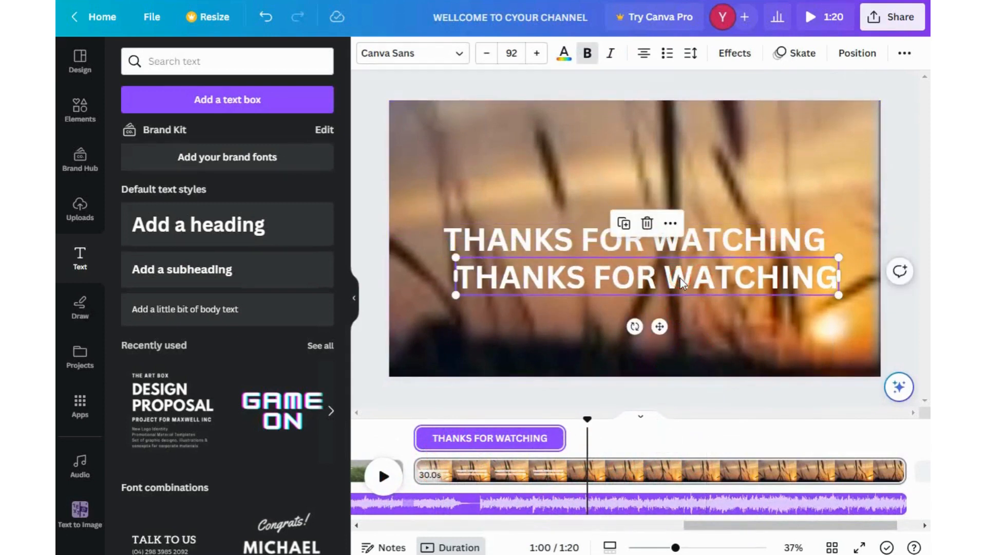
- Delay the duplicated heading's start on the timeline and change its text to TO THE NEXT VIDEO
{"action": "left_click_drag", "start_coordinate": [582, 442], "coordinate": [721, 443]}
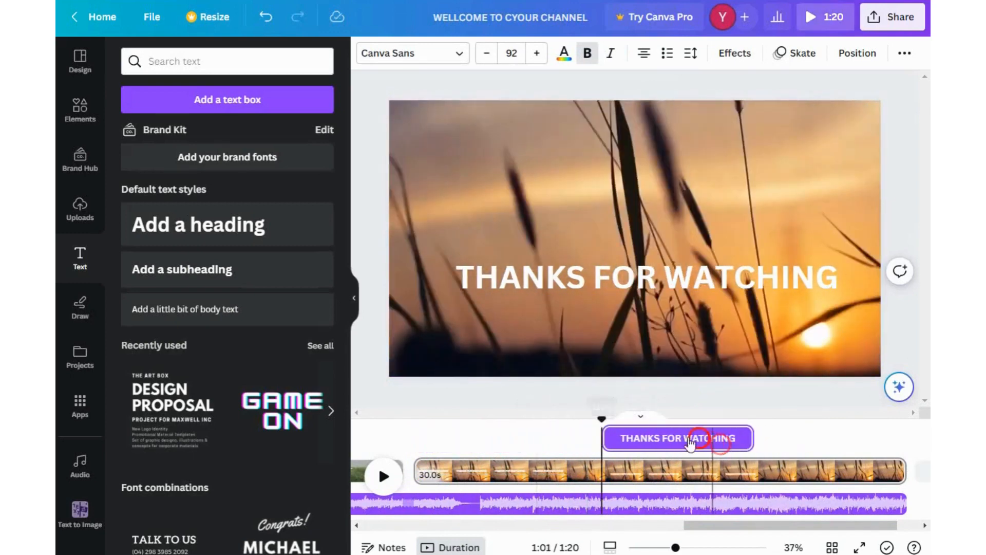
{"action": "left_click", "coordinate": [656, 270]}
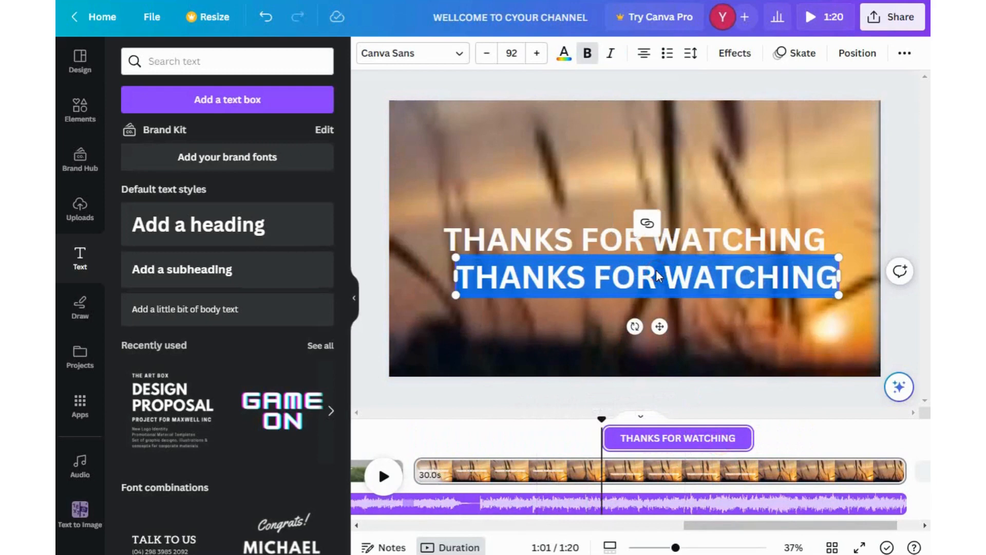
{"action": "type", "text": "TO"}
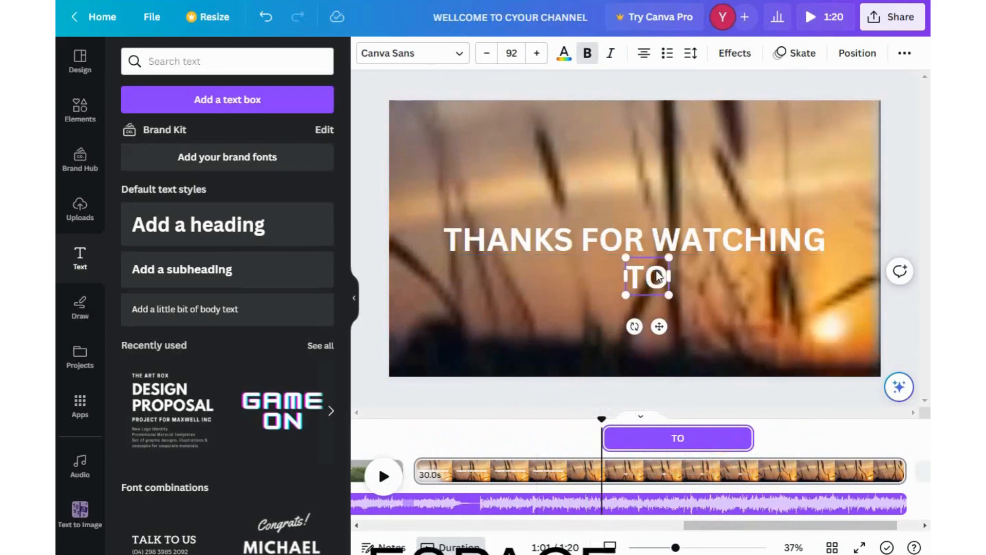
{"action": "type", "text": " THE"}
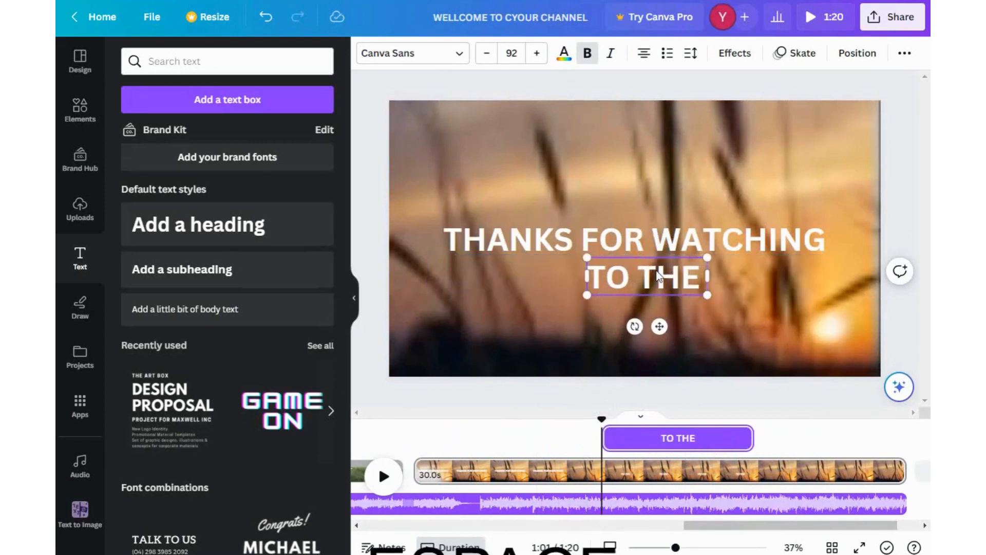
{"action": "type", "text": " NEXT"}
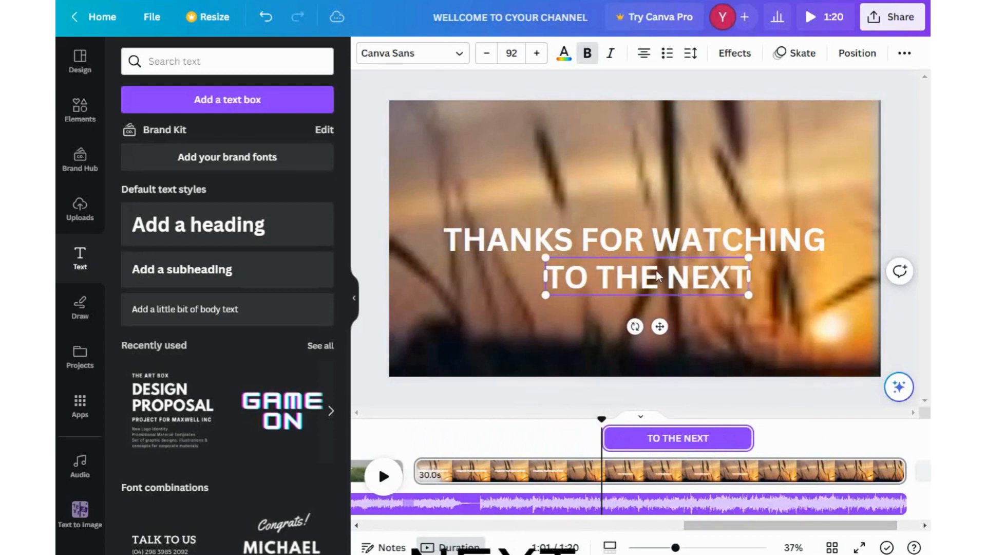
{"action": "type", "text": " VI"}
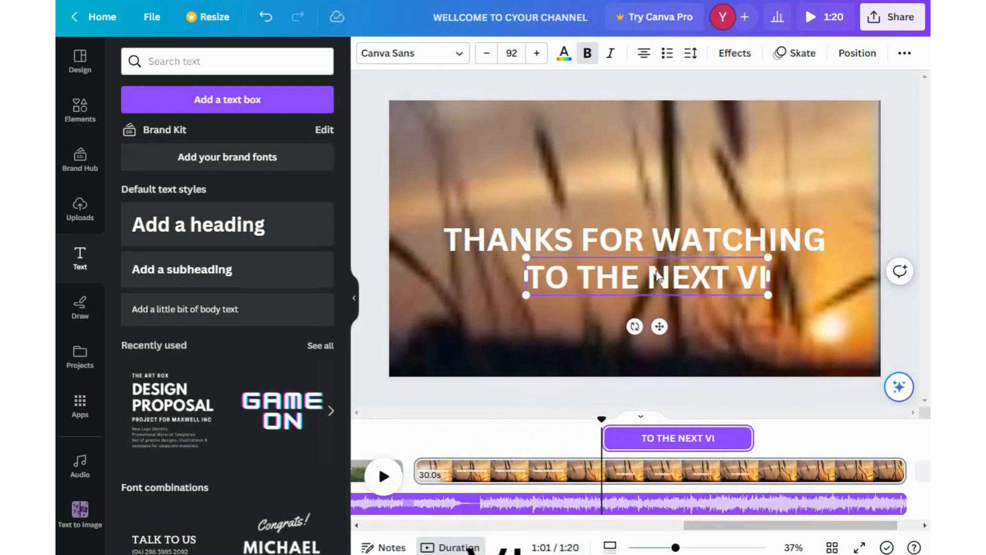
{"action": "type", "text": "DEO"}
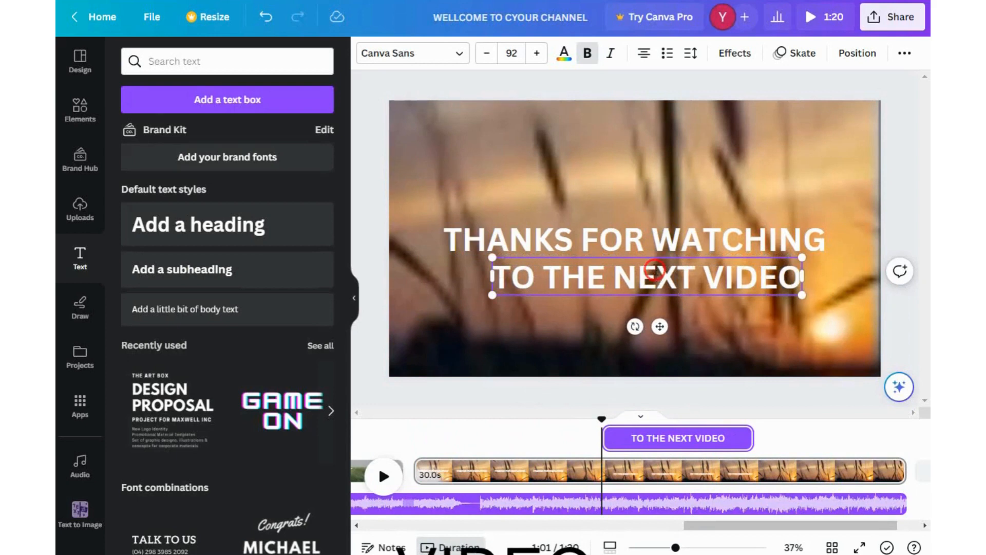
- Move the TO THE NEXT VIDEO heading up onto the THANKS FOR WATCHING heading's position
{"action": "left_click", "coordinate": [770, 334]}
{"action": "left_click_drag", "start_coordinate": [726, 281], "coordinate": [701, 250]}
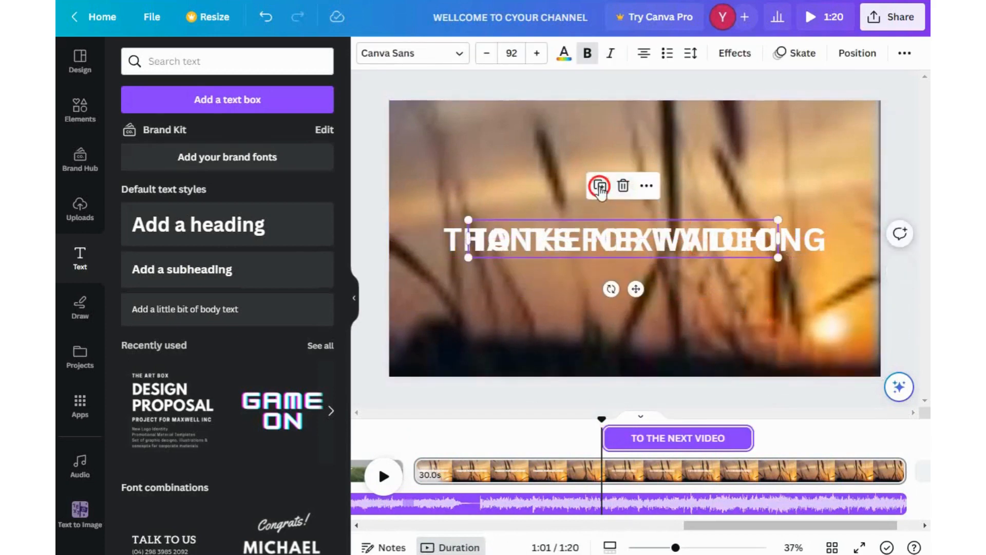
{"action": "left_click", "coordinate": [617, 310]}
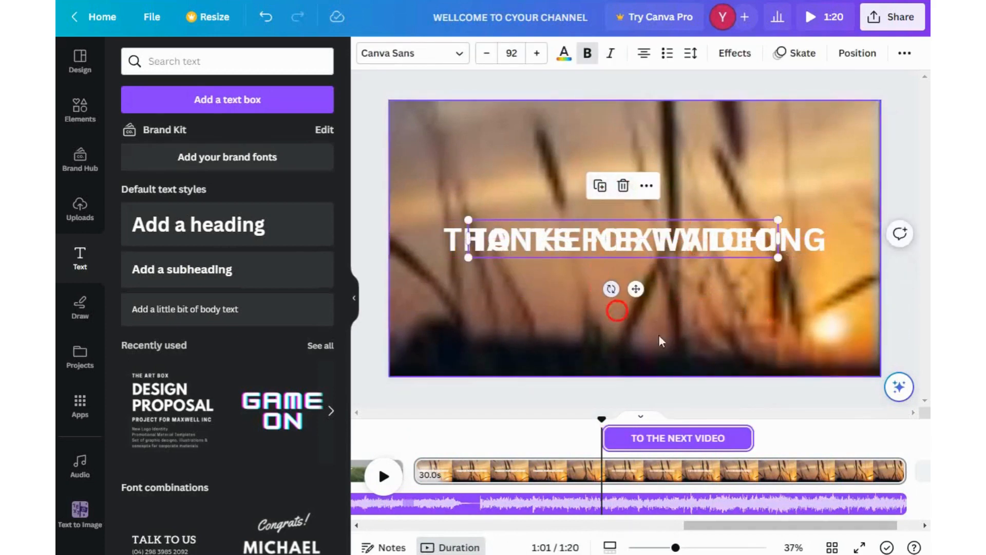
- Open the heading's effects and check its Skate text animation settings
{"action": "left_click", "coordinate": [731, 51]}
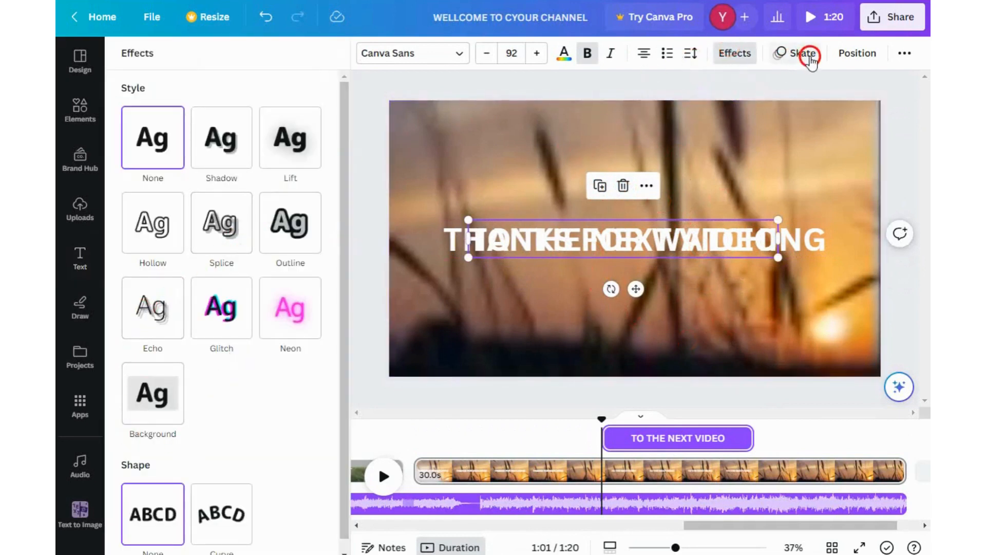
{"action": "left_click", "coordinate": [780, 54]}
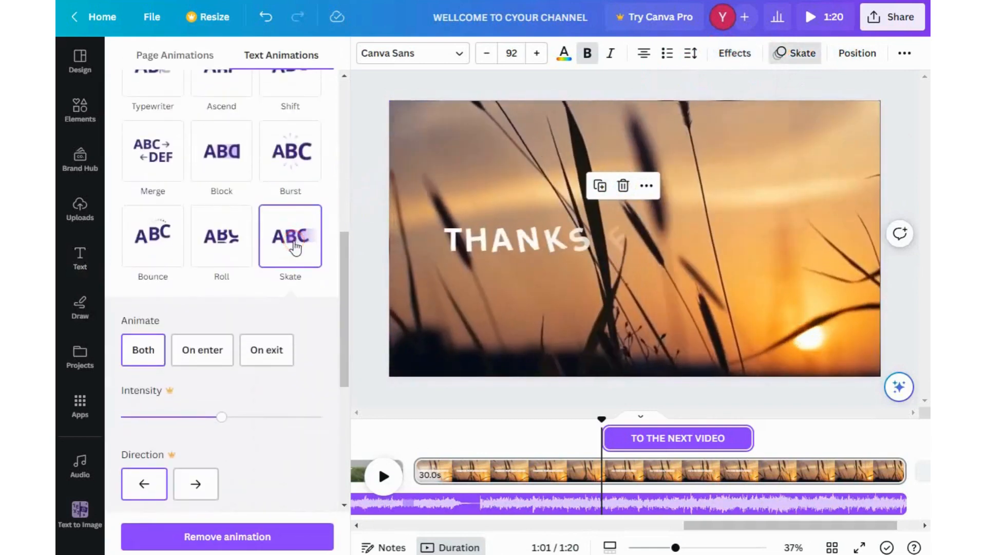
{"action": "left_click", "coordinate": [300, 450]}
- Rewind the timeline and play the video in full screen to preview the closing headings
{"action": "left_click", "coordinate": [612, 433]}
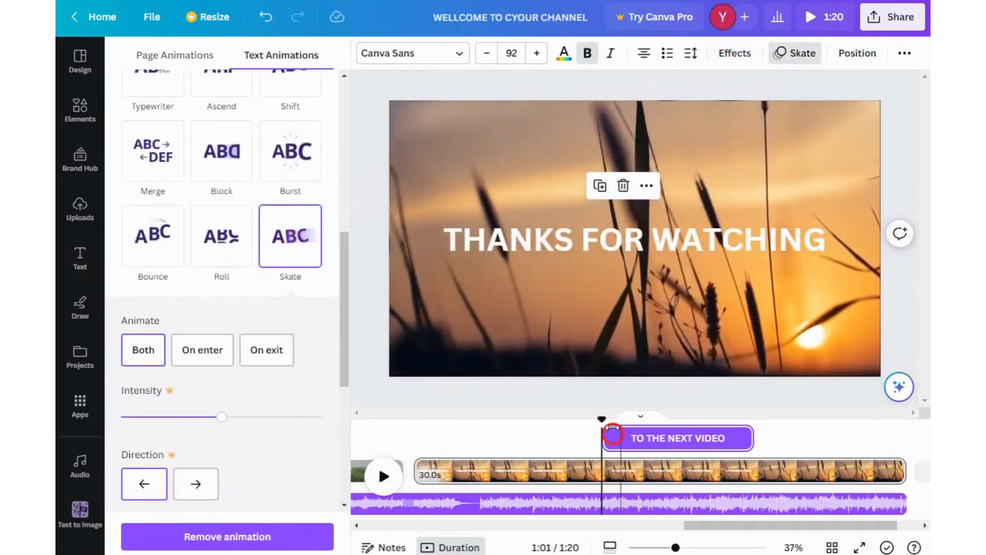
{"action": "left_click_drag", "start_coordinate": [601, 419], "coordinate": [399, 436]}
{"action": "left_click", "coordinate": [381, 487]}
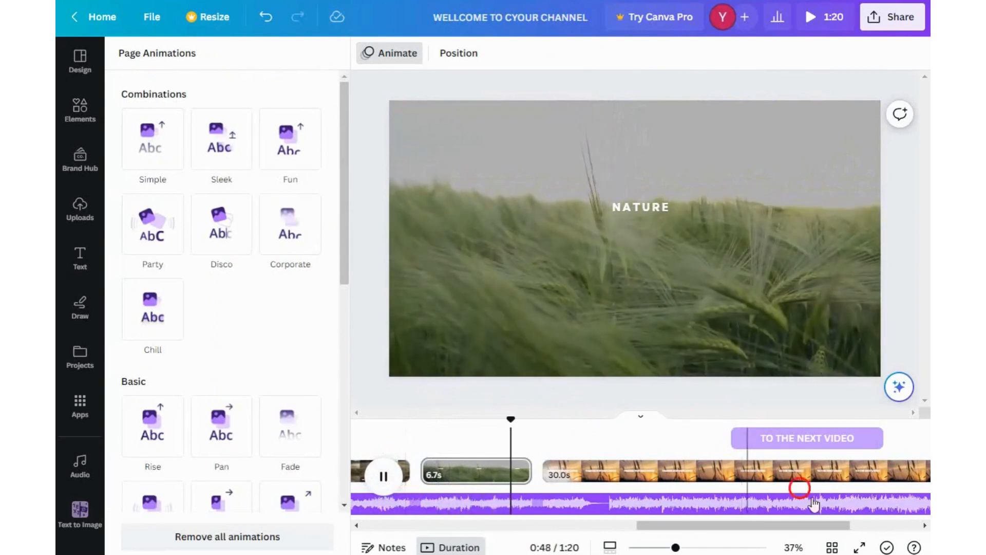
{"action": "left_click", "coordinate": [859, 547]}
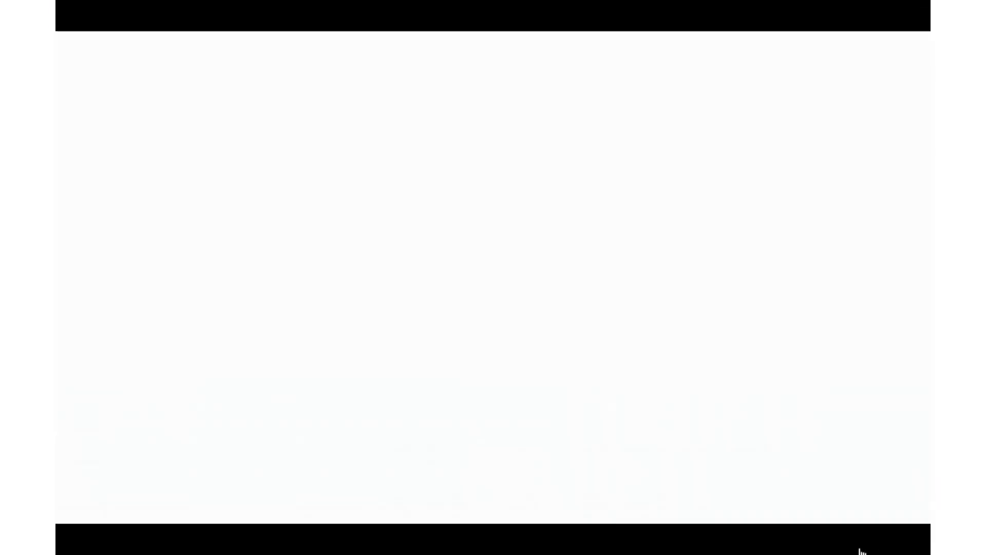